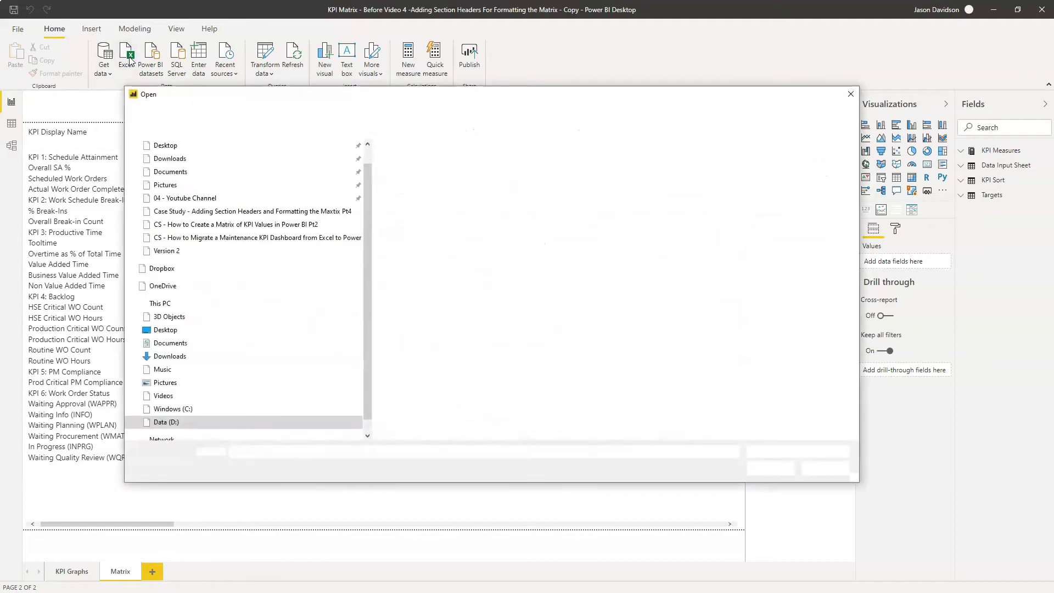
- Open the Excel Maintenance KPI Sheet workbook and send its Data Input Sheet to Power Query
{"action": "left_click", "coordinate": [419, 174]}
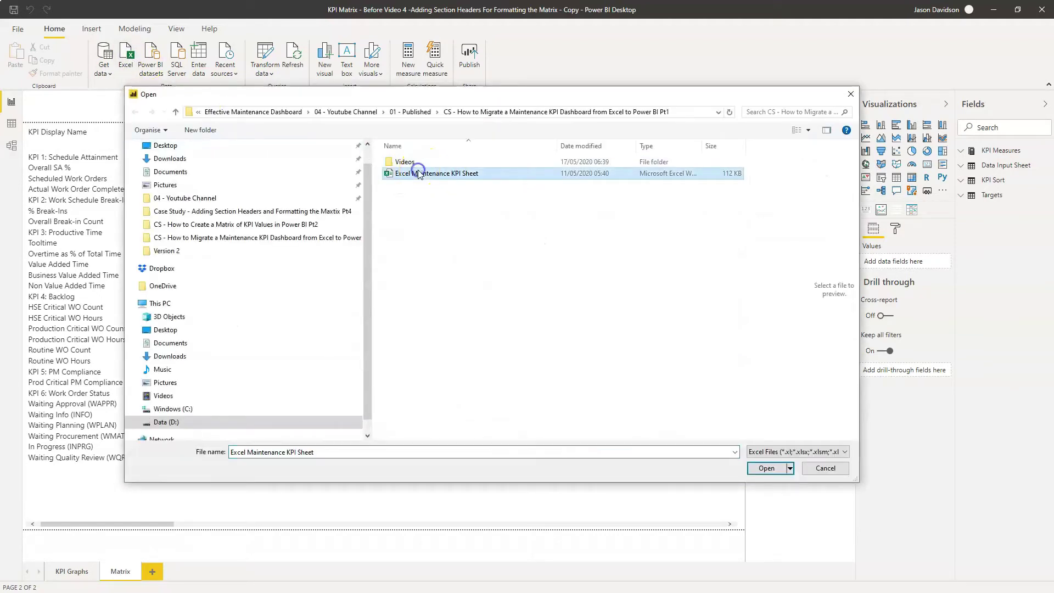
{"action": "left_click", "coordinate": [767, 469]}
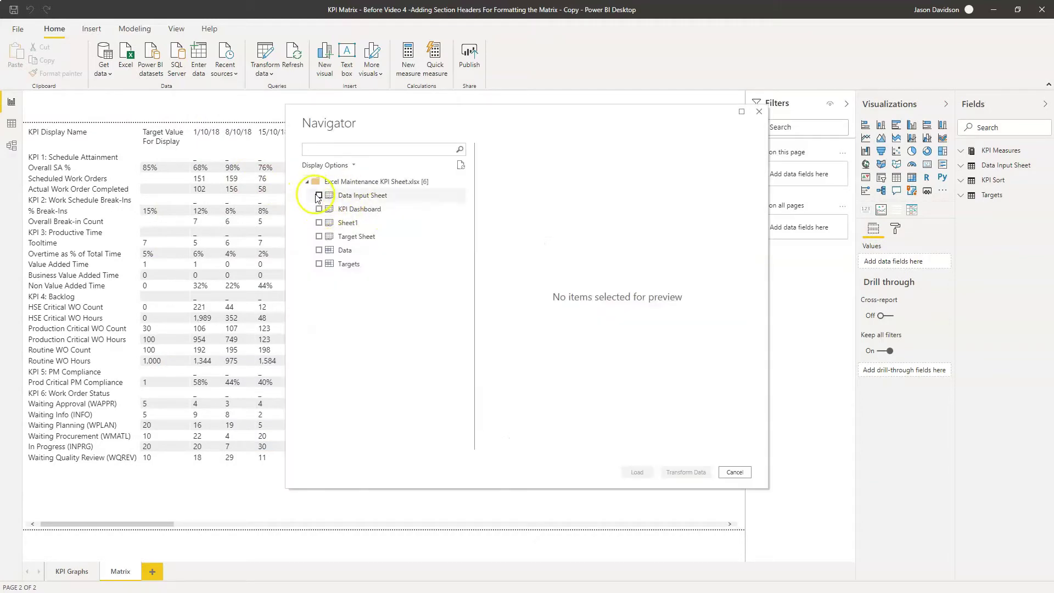
{"action": "left_click", "coordinate": [318, 195]}
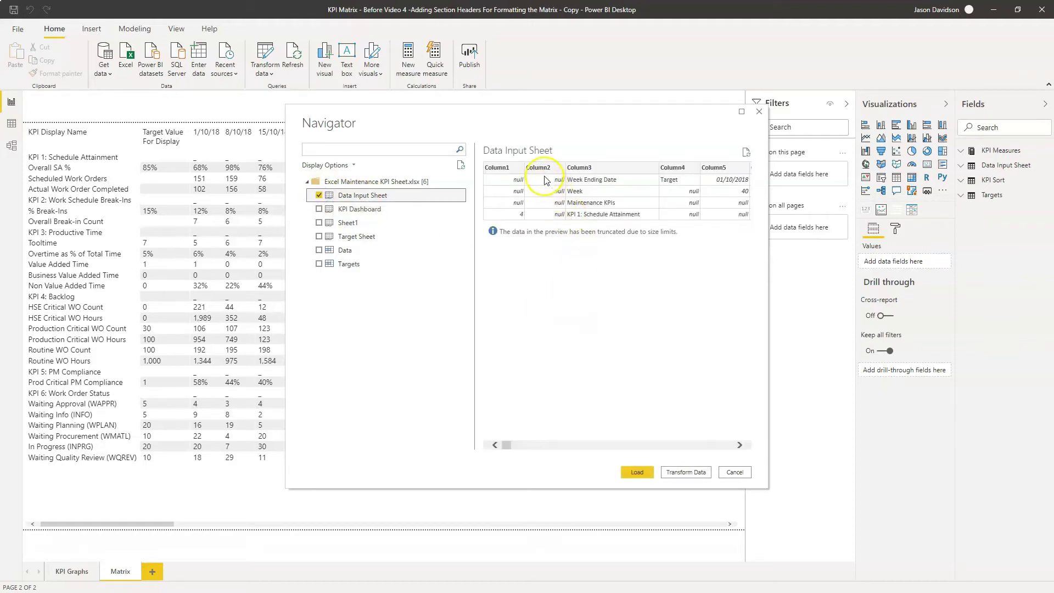
{"action": "left_click", "coordinate": [685, 471]}
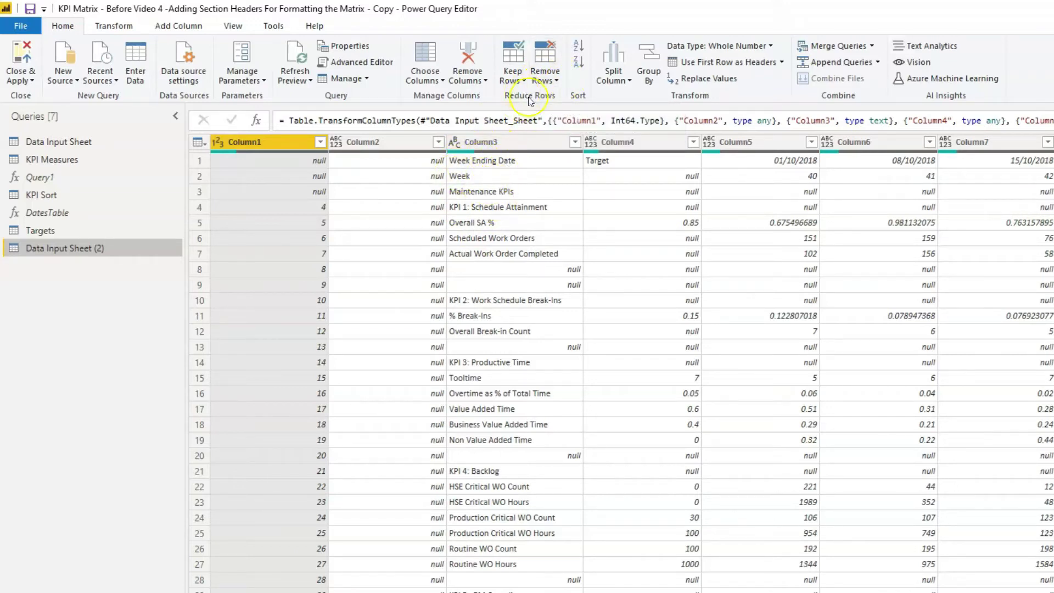
- Remove the top 3 rows from the Data Input Sheet (2) query
{"action": "left_click", "coordinate": [544, 83]}
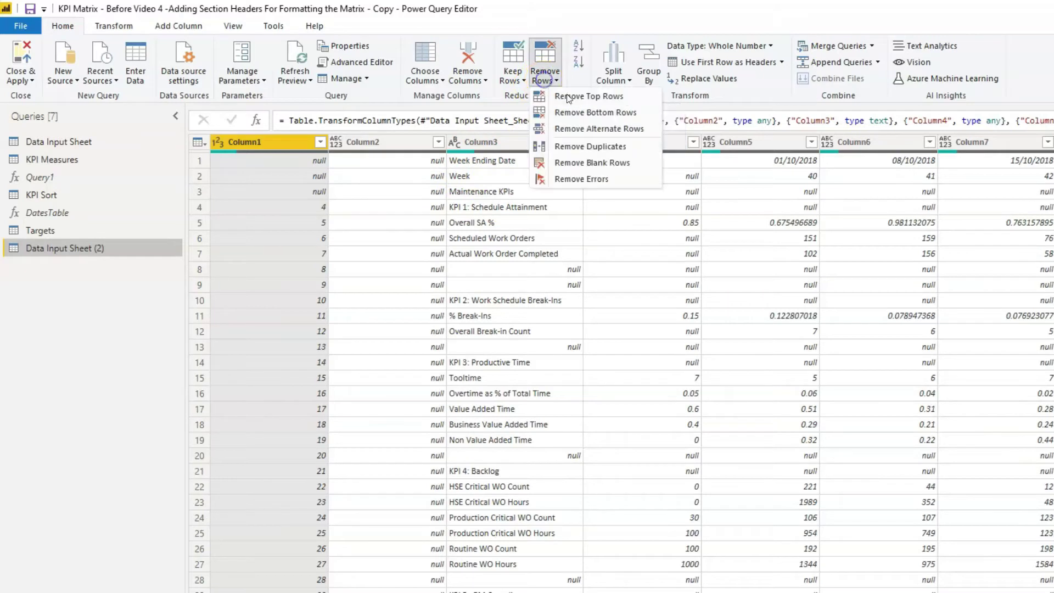
{"action": "left_click", "coordinate": [595, 97]}
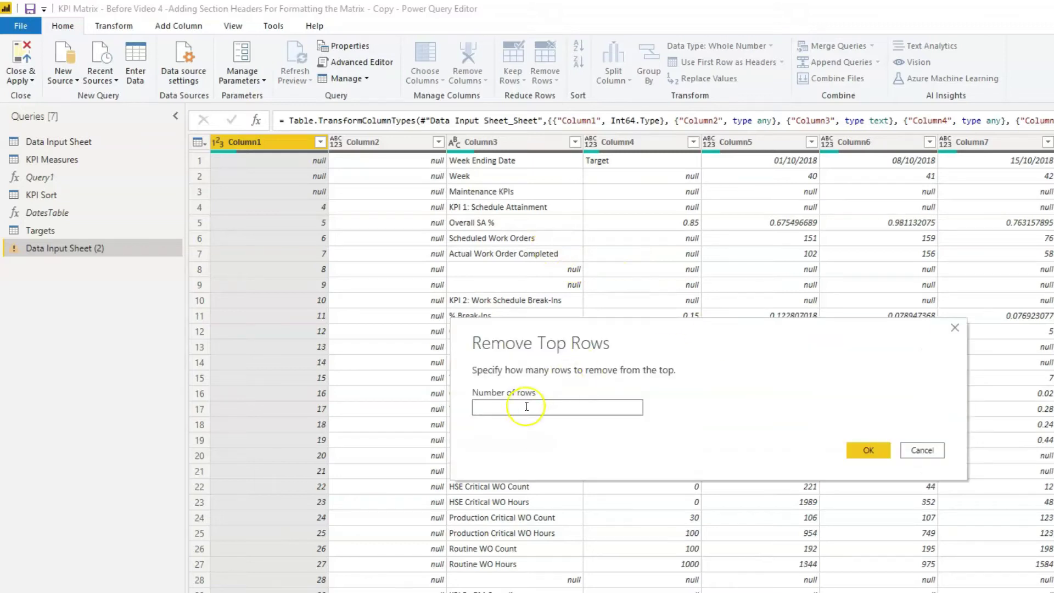
{"action": "type", "text": "3"}
{"action": "left_click", "coordinate": [867, 450]}
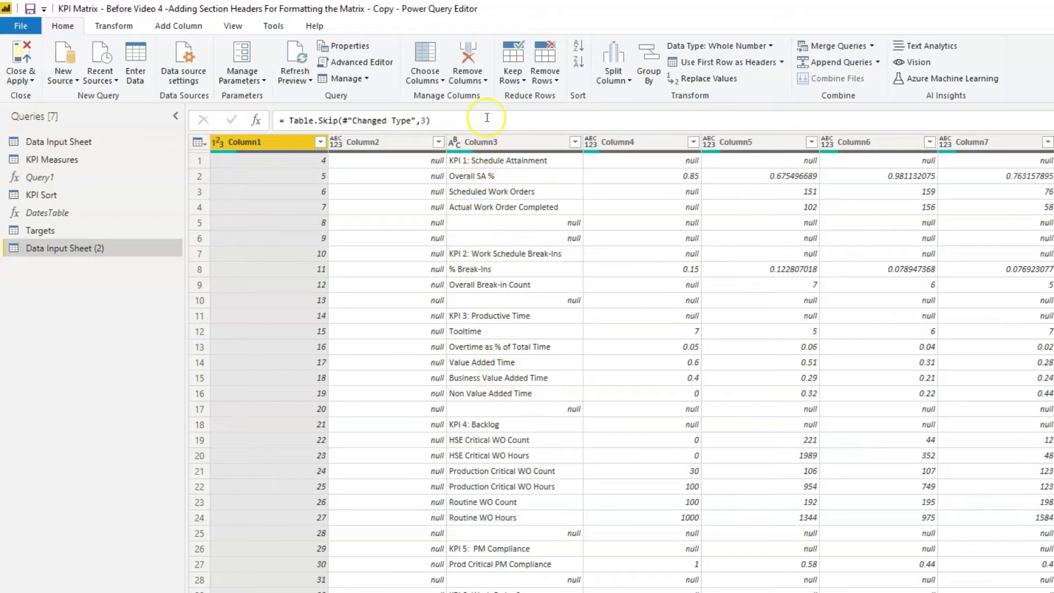
- Keep only Column3, which holds the KPI names
{"action": "left_click", "coordinate": [421, 77]}
{"action": "left_click", "coordinate": [451, 96]}
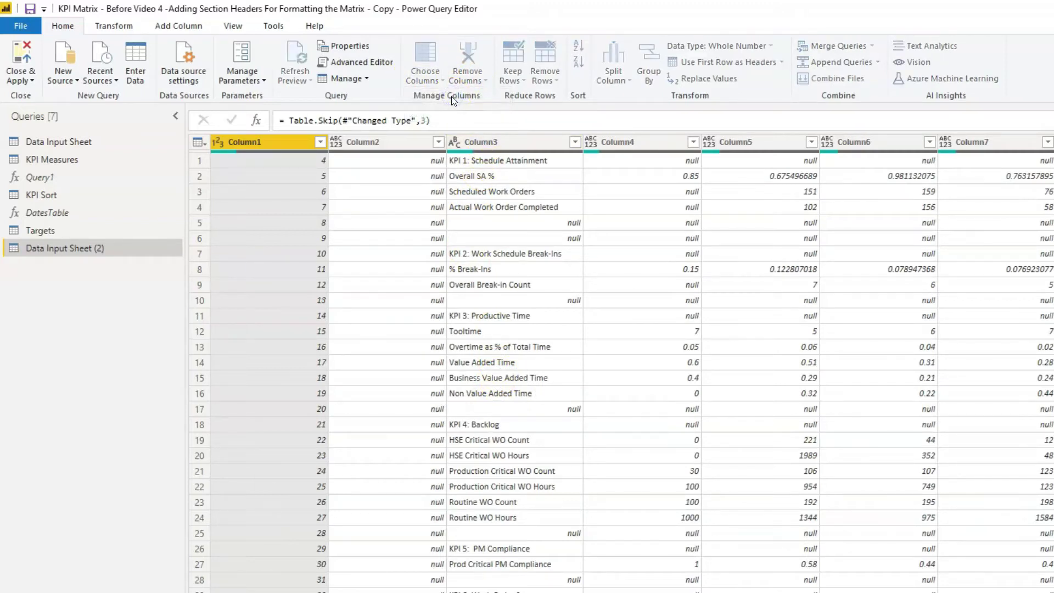
{"action": "left_click", "coordinate": [614, 281]}
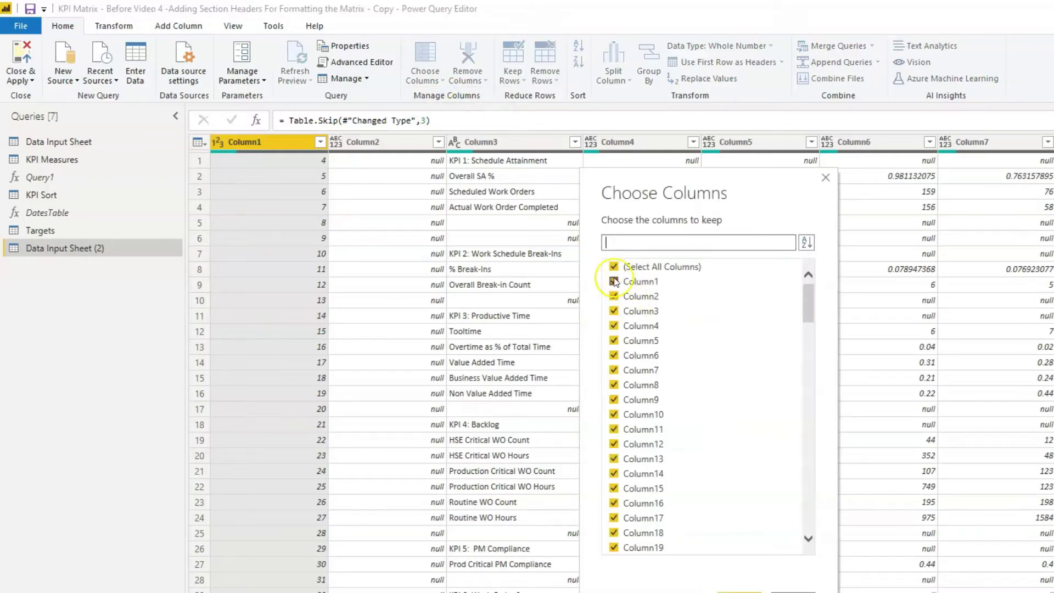
{"action": "left_click", "coordinate": [613, 267]}
{"action": "left_click", "coordinate": [613, 311]}
{"action": "left_click", "coordinate": [739, 590]}
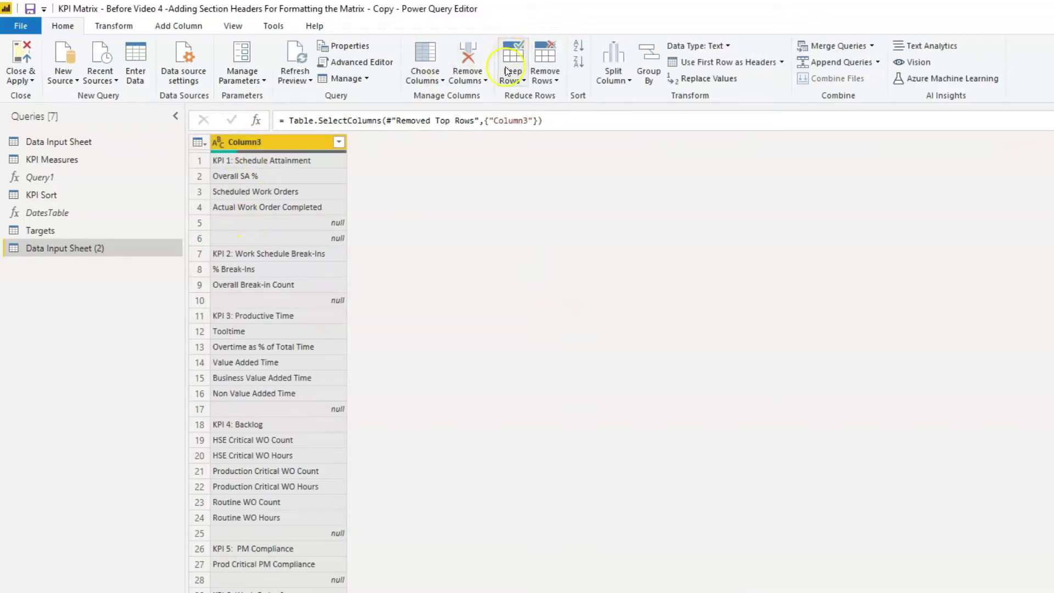
- Remove blank rows so Column3 is a continuous list of KPI names
{"action": "left_click", "coordinate": [545, 74]}
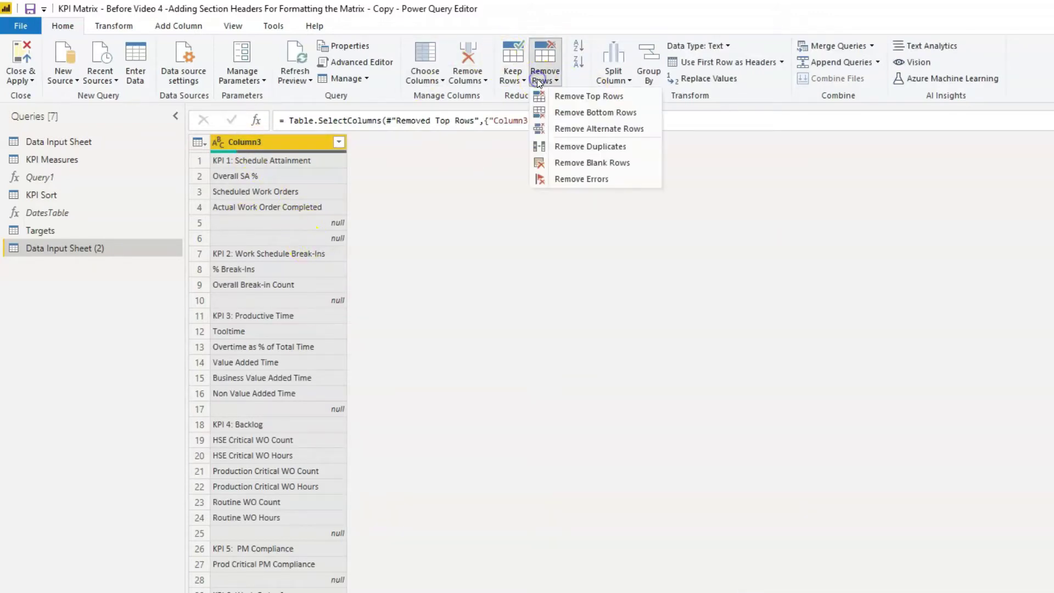
{"action": "left_click", "coordinate": [581, 165]}
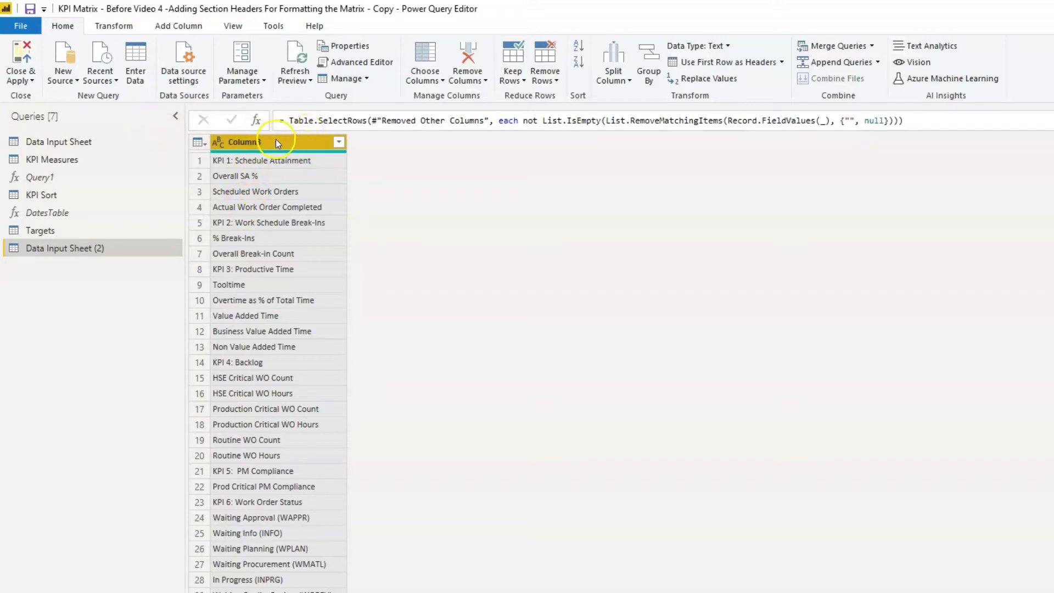
{"action": "left_click", "coordinate": [128, 26]}
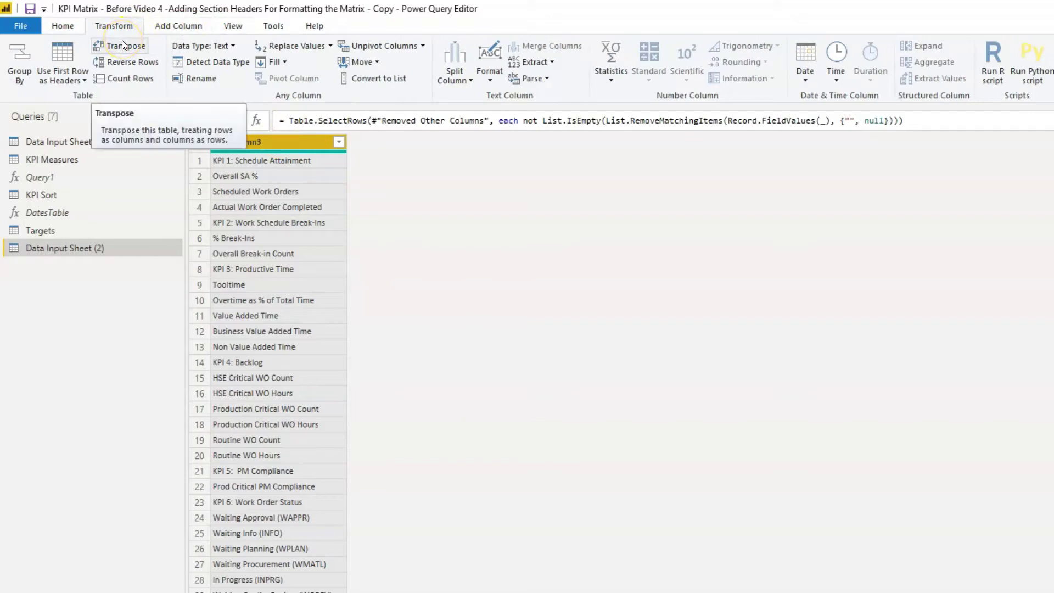
{"action": "mouse_move", "coordinate": [276, 154]}
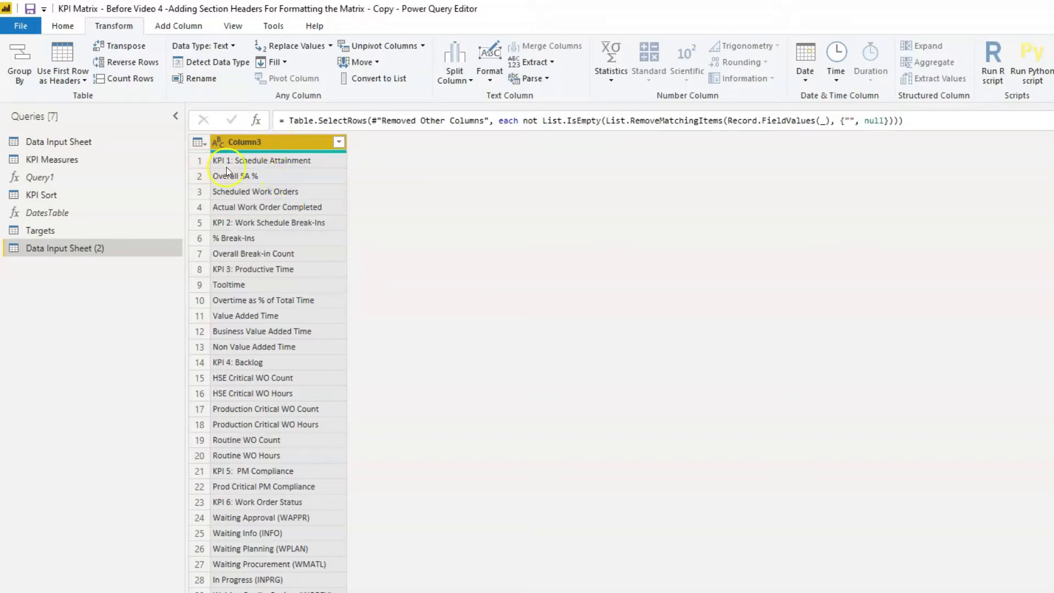
- Transpose the KPI name column and promote the first row to headers
{"action": "left_click", "coordinate": [136, 50]}
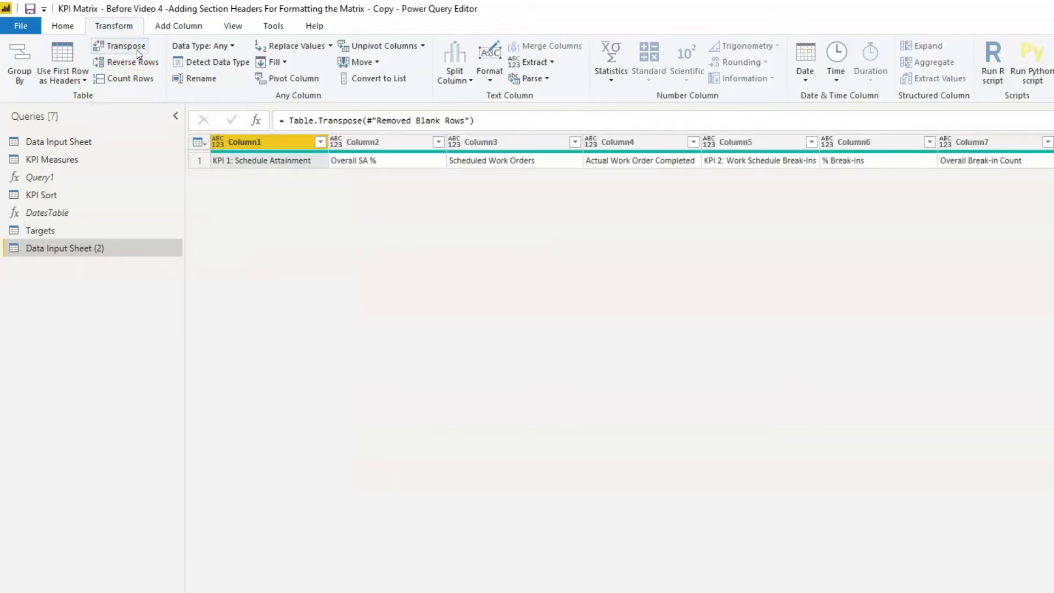
{"action": "left_click", "coordinate": [68, 79]}
{"action": "left_click", "coordinate": [93, 98]}
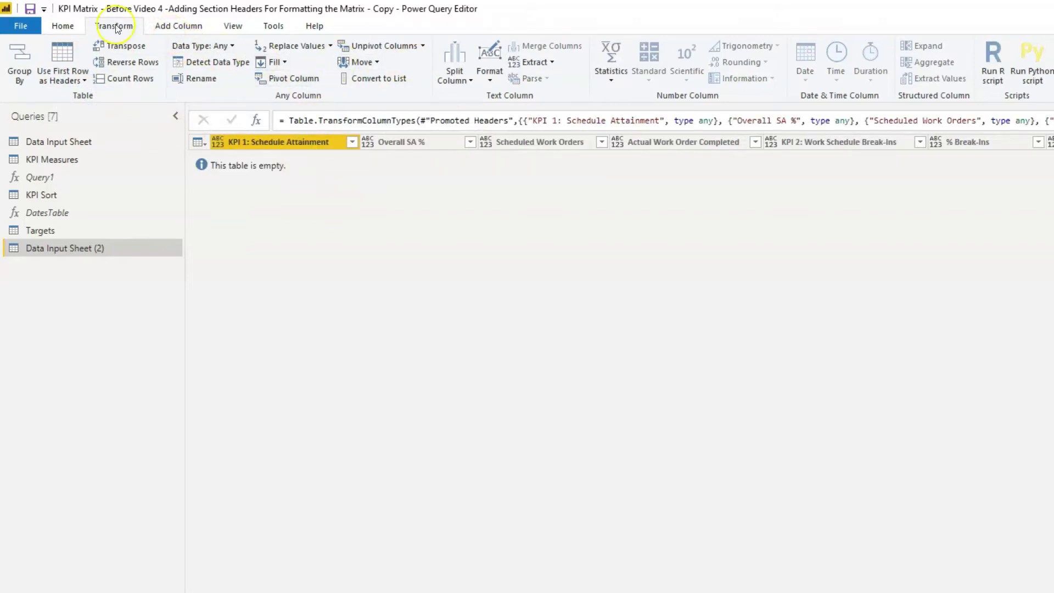
- Keep only the four KPI 1 columns, from Schedule Attainment to Actual Work Order Completed
{"action": "left_click", "coordinate": [63, 26]}
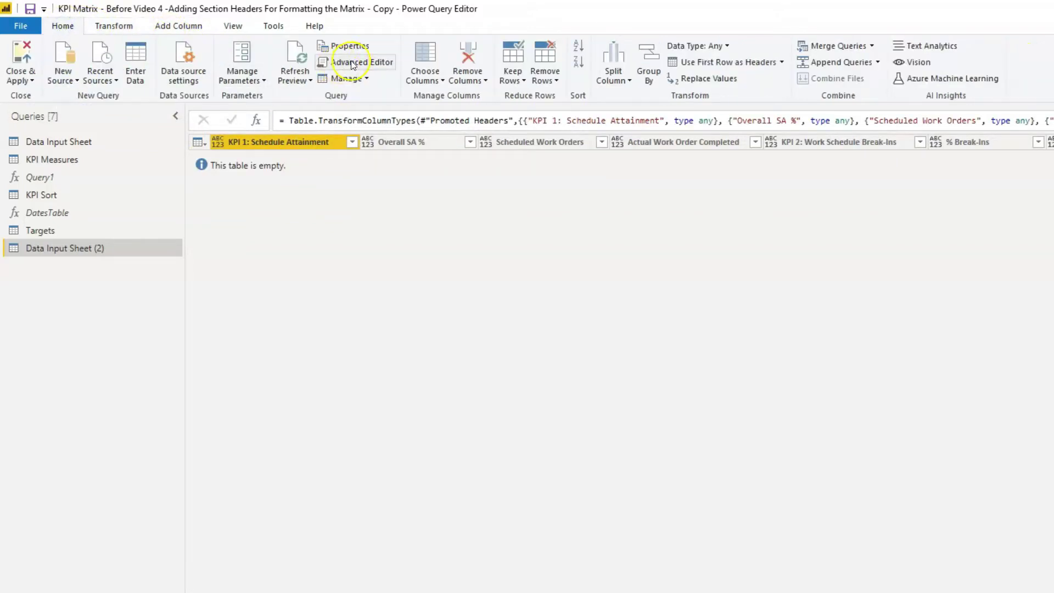
{"action": "left_click", "coordinate": [415, 80]}
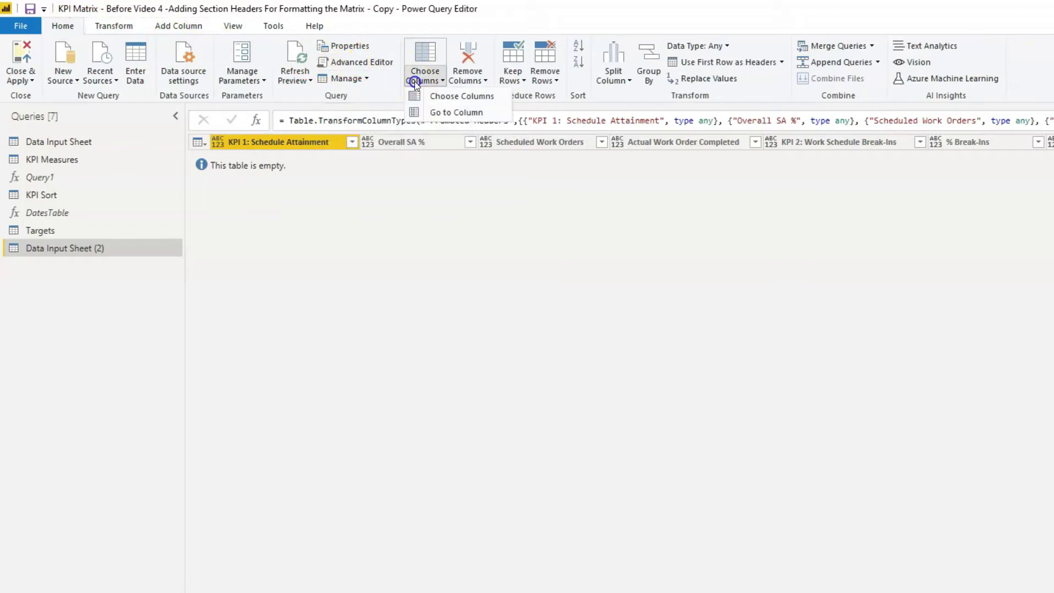
{"action": "left_click", "coordinate": [445, 95]}
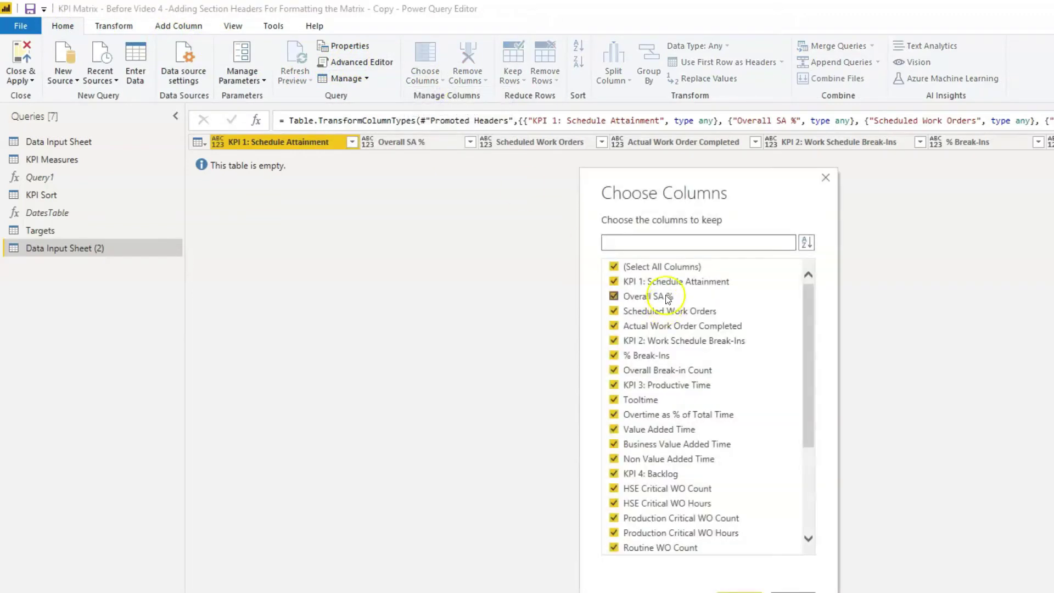
{"action": "left_click", "coordinate": [611, 242]}
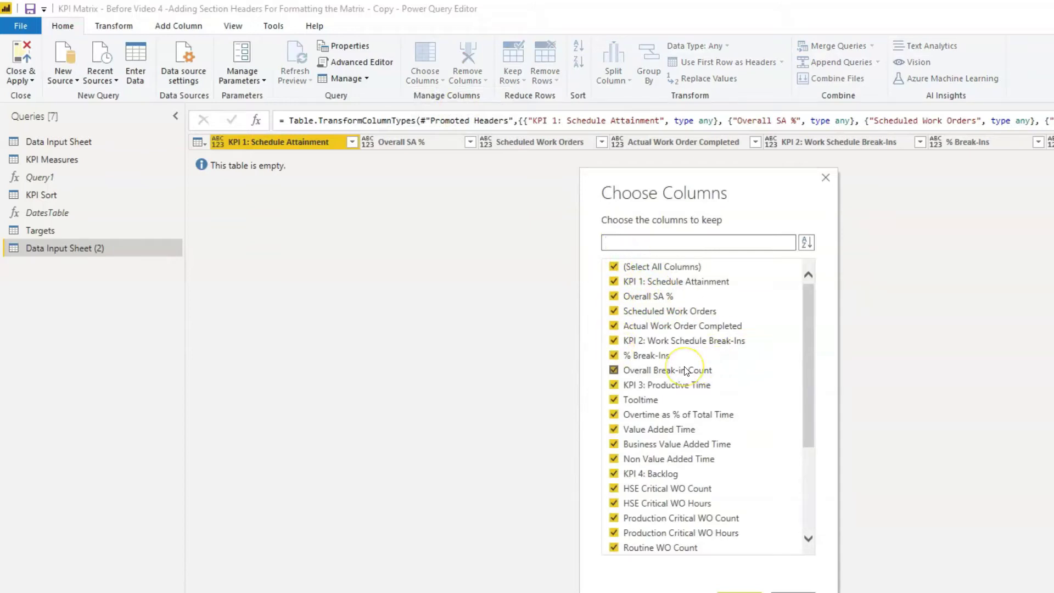
{"action": "left_click", "coordinate": [614, 266]}
{"action": "left_click", "coordinate": [613, 281]}
{"action": "left_click", "coordinate": [614, 295]}
{"action": "left_click", "coordinate": [614, 311]}
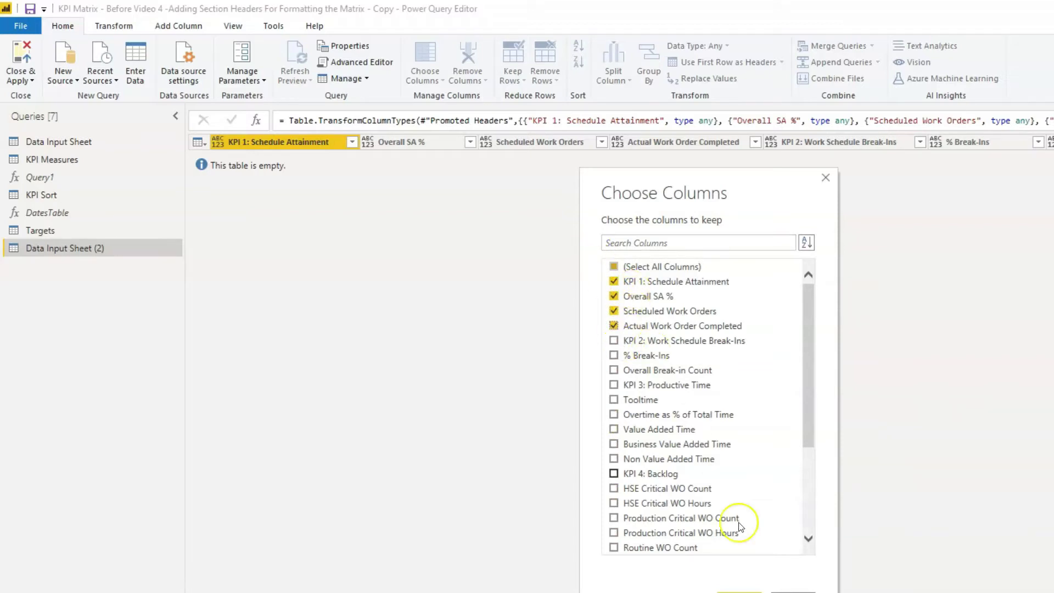
{"action": "left_click", "coordinate": [738, 591]}
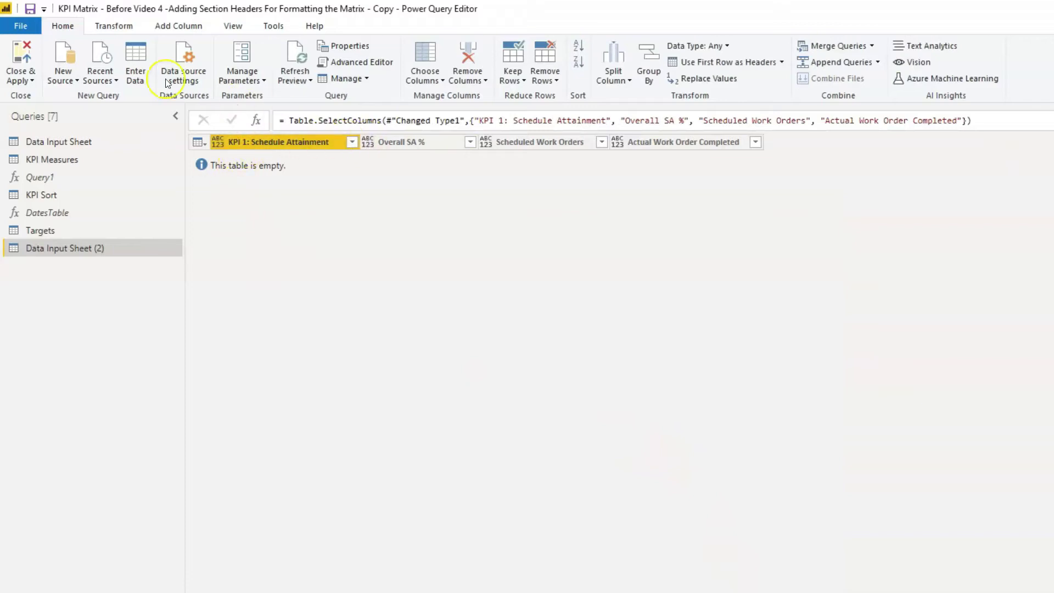
- Demote the headers back into the first data row
{"action": "left_click", "coordinate": [110, 26]}
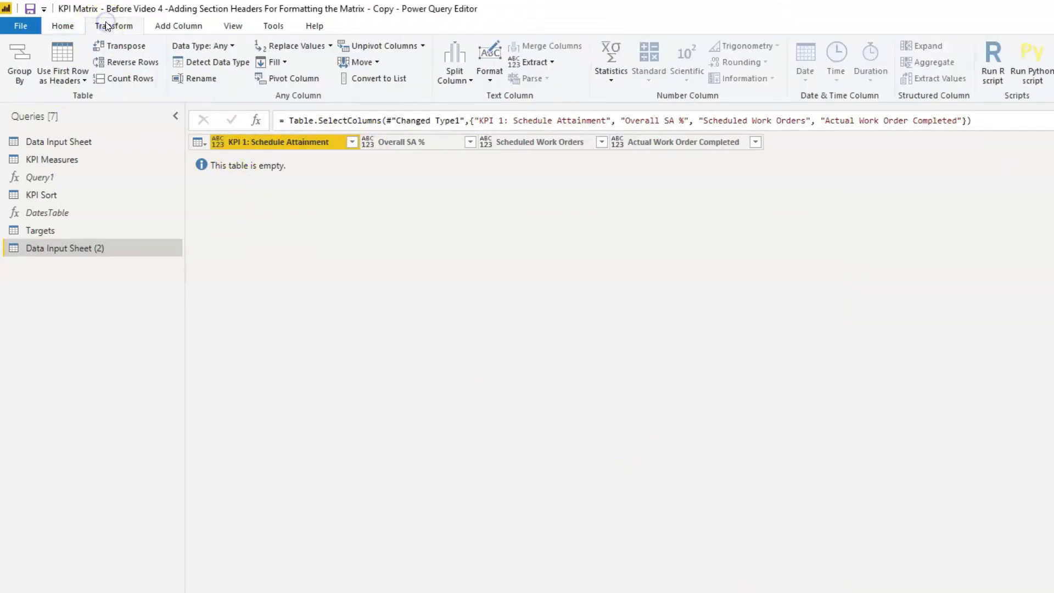
{"action": "left_click", "coordinate": [71, 80]}
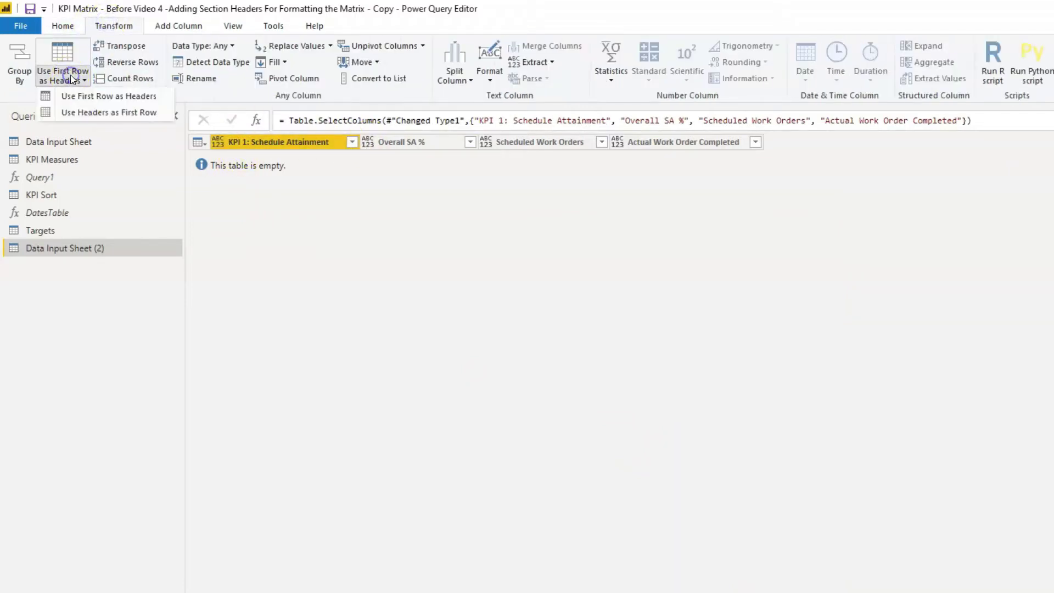
{"action": "left_click", "coordinate": [115, 116]}
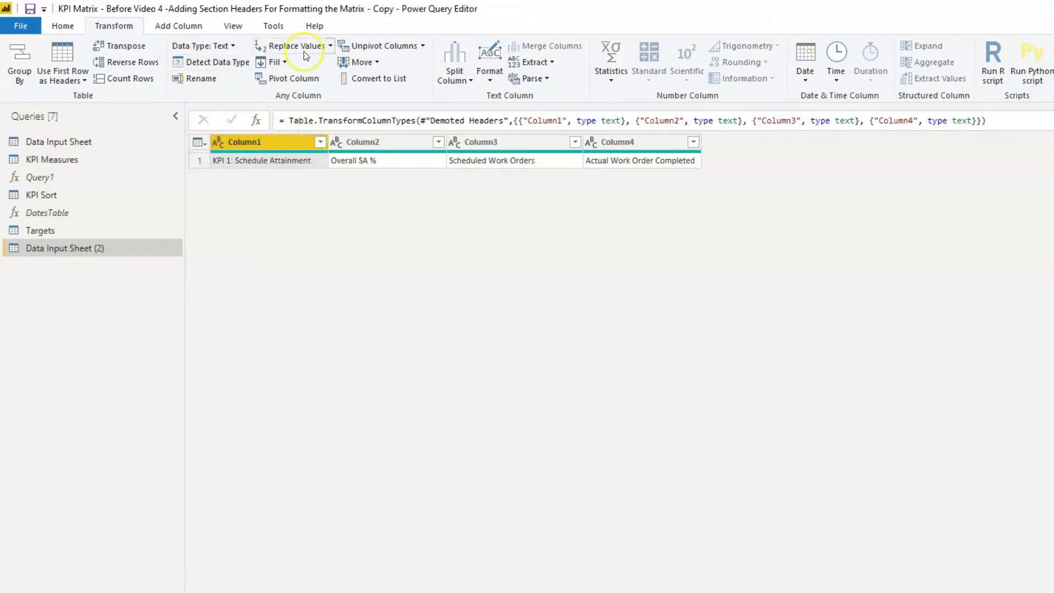
- Unpivot all columns except Column1 into Attribute and Value
{"action": "left_click", "coordinate": [421, 46]}
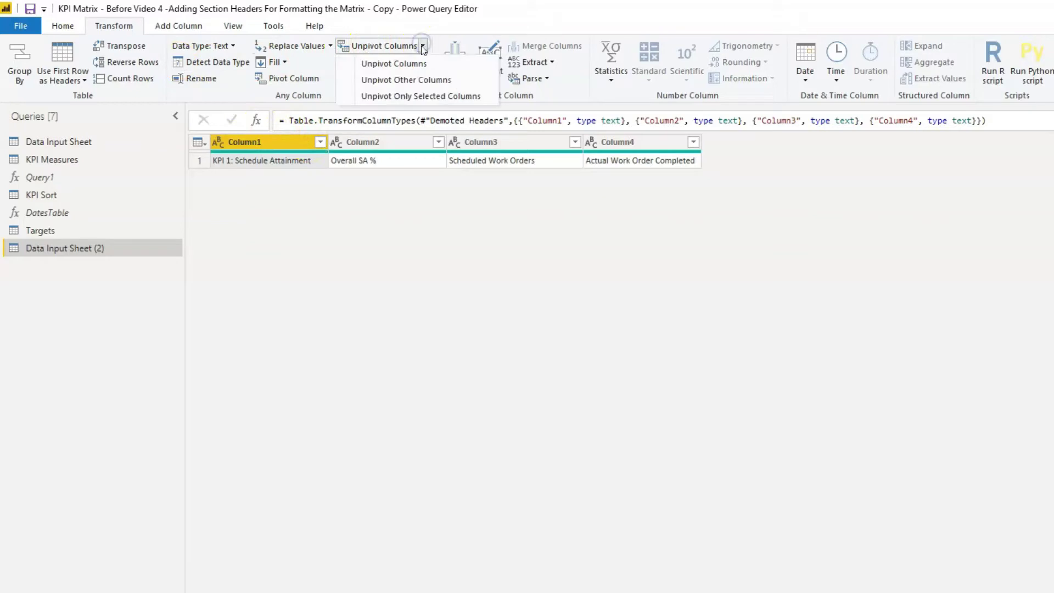
{"action": "left_click", "coordinate": [401, 81]}
{"action": "left_click", "coordinate": [366, 141]}
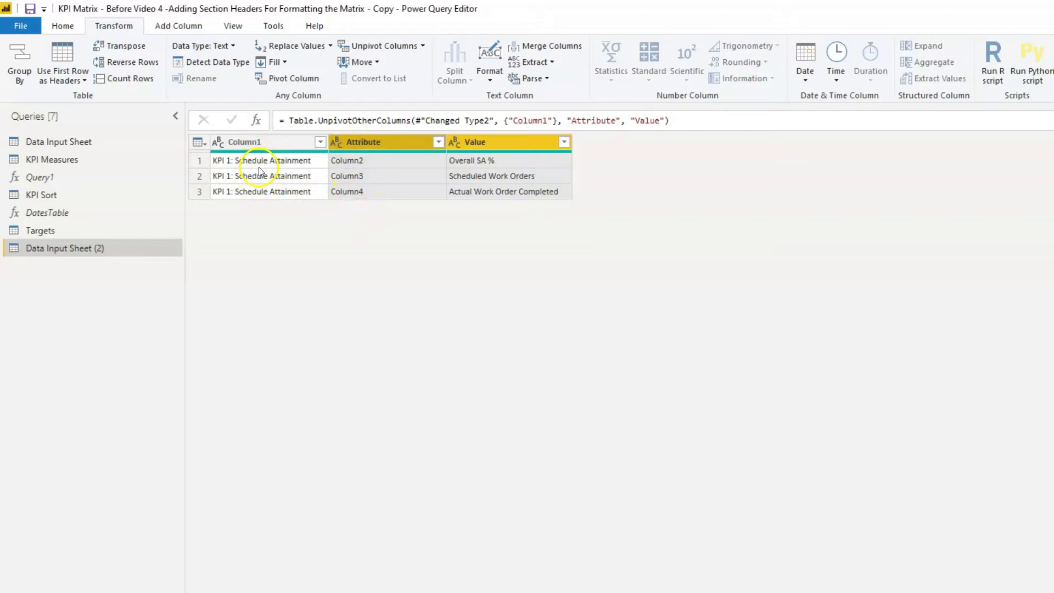
- Replace the earlier unpivot: duplicate Column1, then unpivot all other columns
{"action": "left_click", "coordinate": [928, 305]}
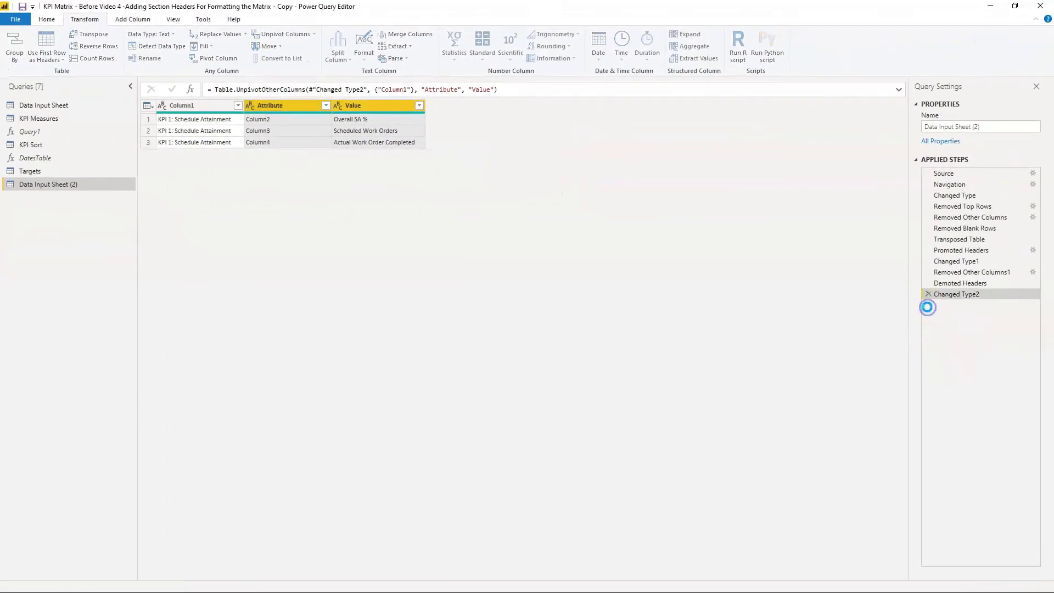
{"action": "left_click", "coordinate": [186, 106]}
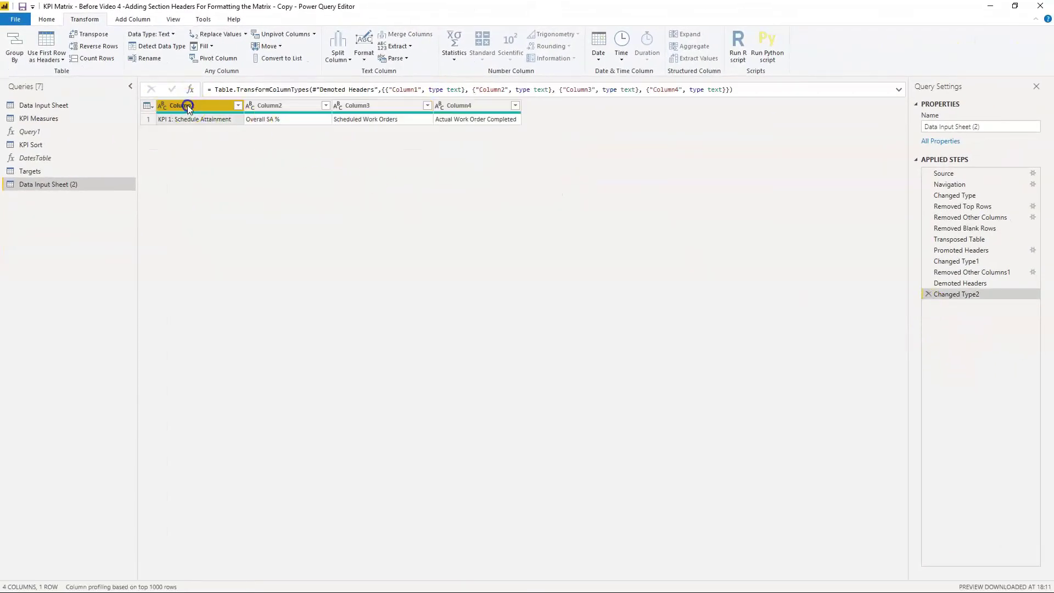
{"action": "right_click", "coordinate": [188, 106]}
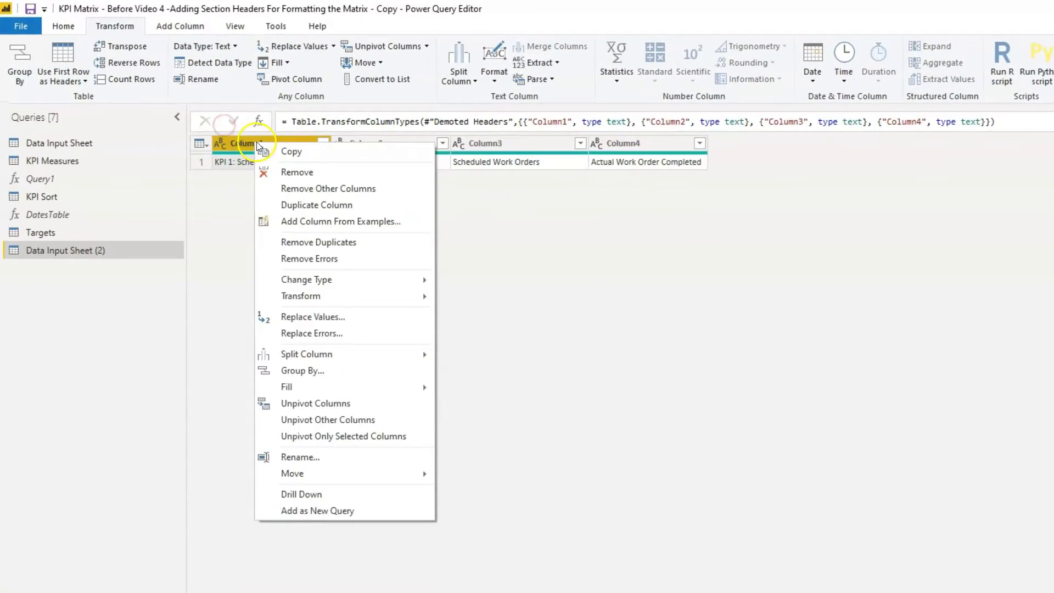
{"action": "left_click", "coordinate": [309, 206]}
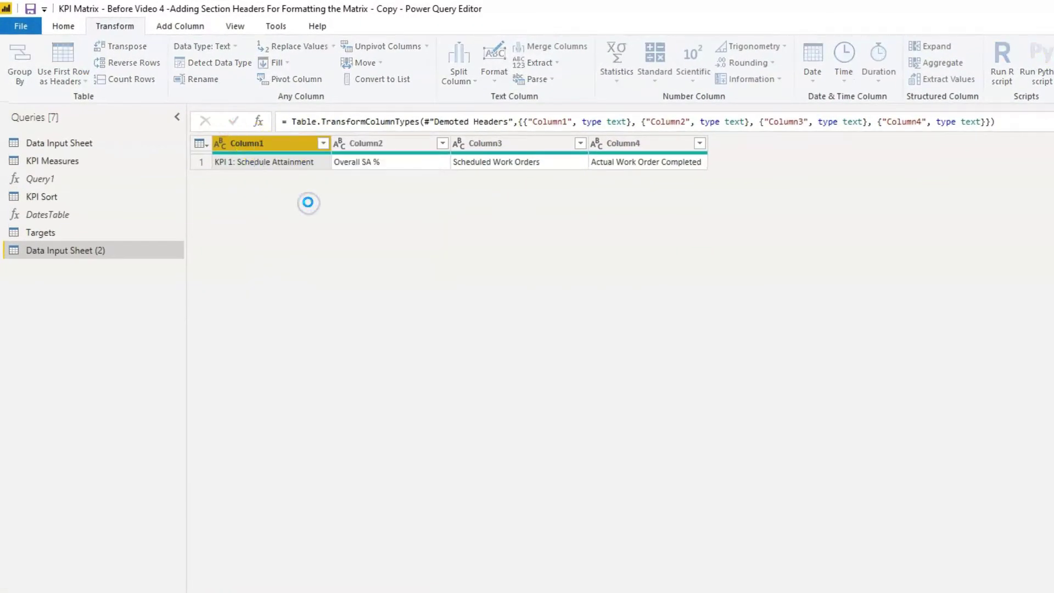
{"action": "left_click", "coordinate": [284, 144]}
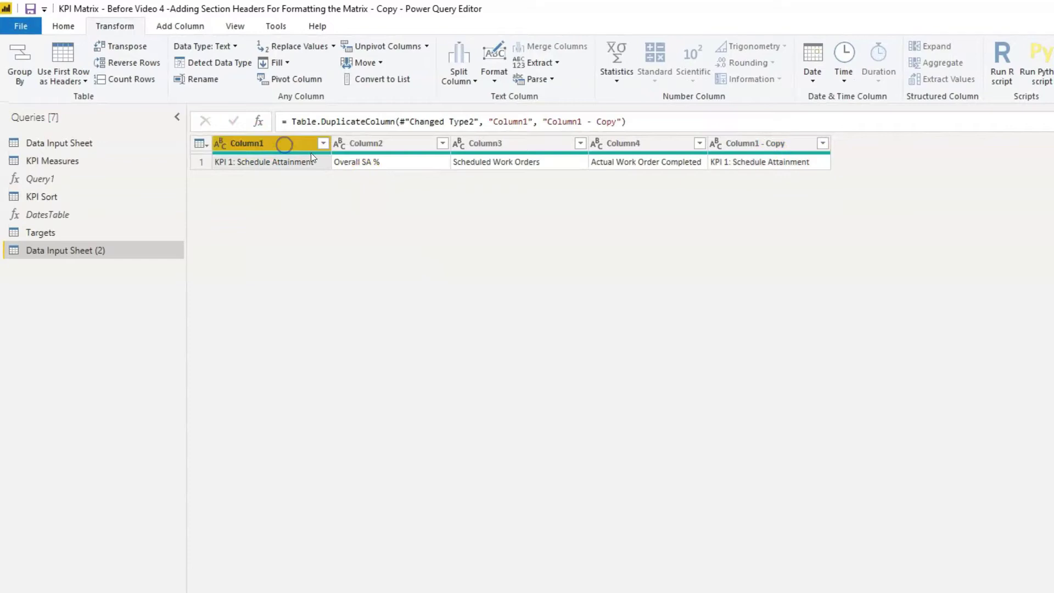
{"action": "left_click", "coordinate": [427, 47]}
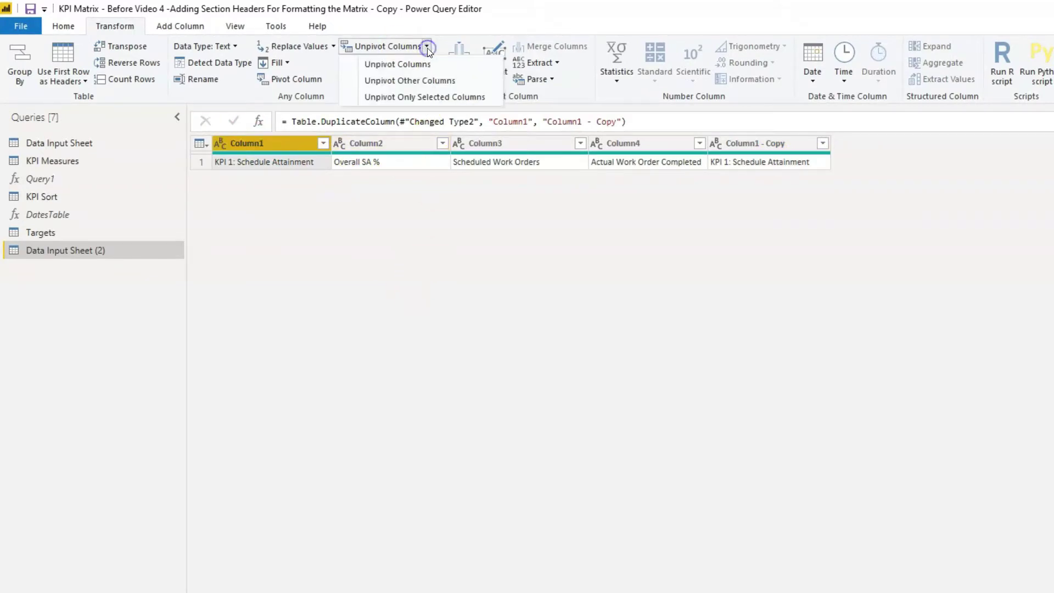
{"action": "left_click", "coordinate": [420, 87]}
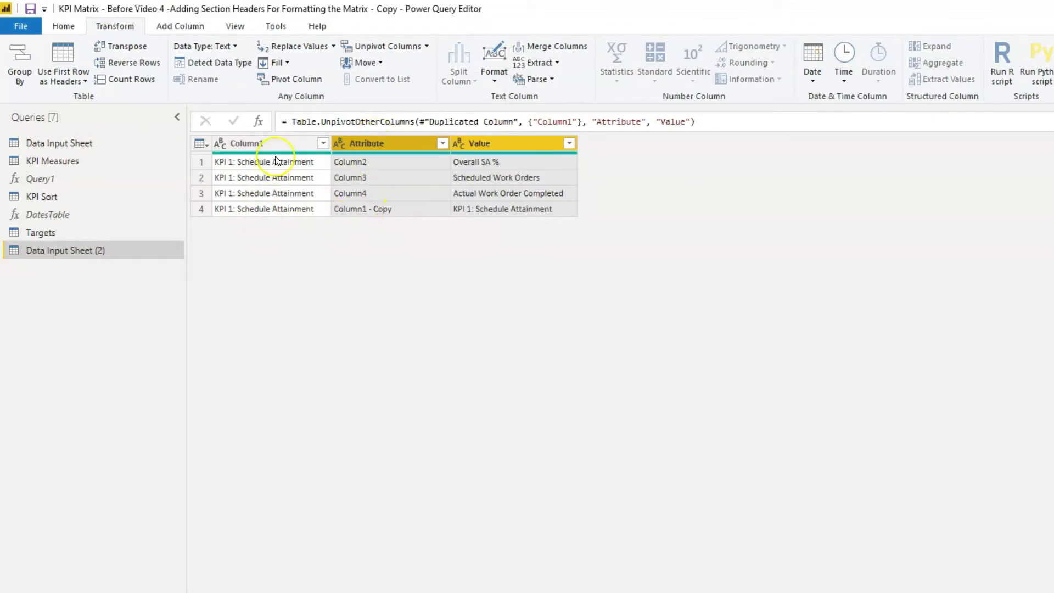
- Remove the Attribute column, leaving Column1 and Value
{"action": "right_click", "coordinate": [379, 141]}
{"action": "left_click", "coordinate": [431, 168]}
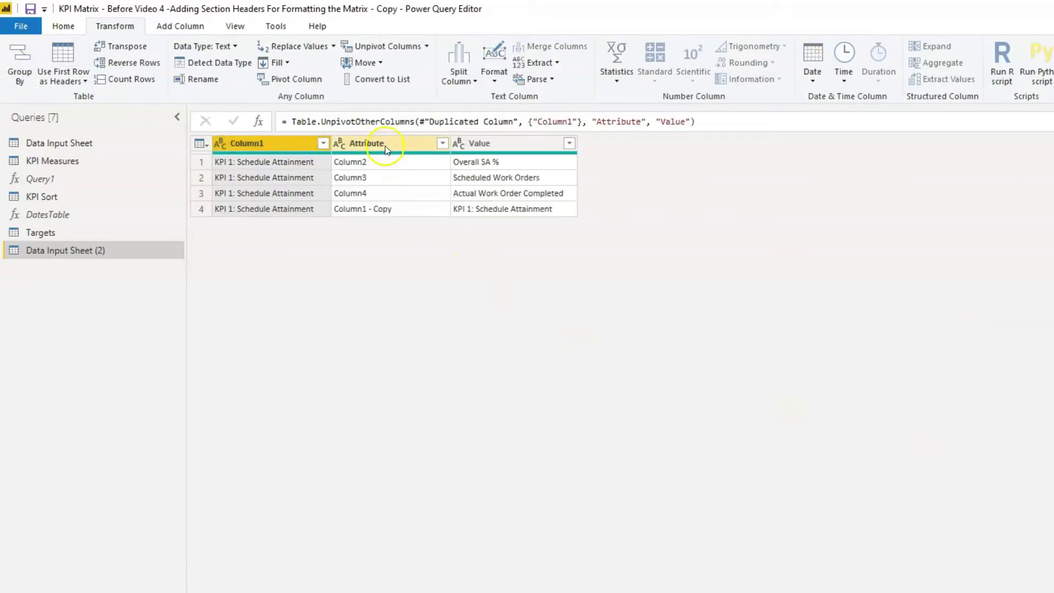
{"action": "left_click", "coordinate": [386, 146]}
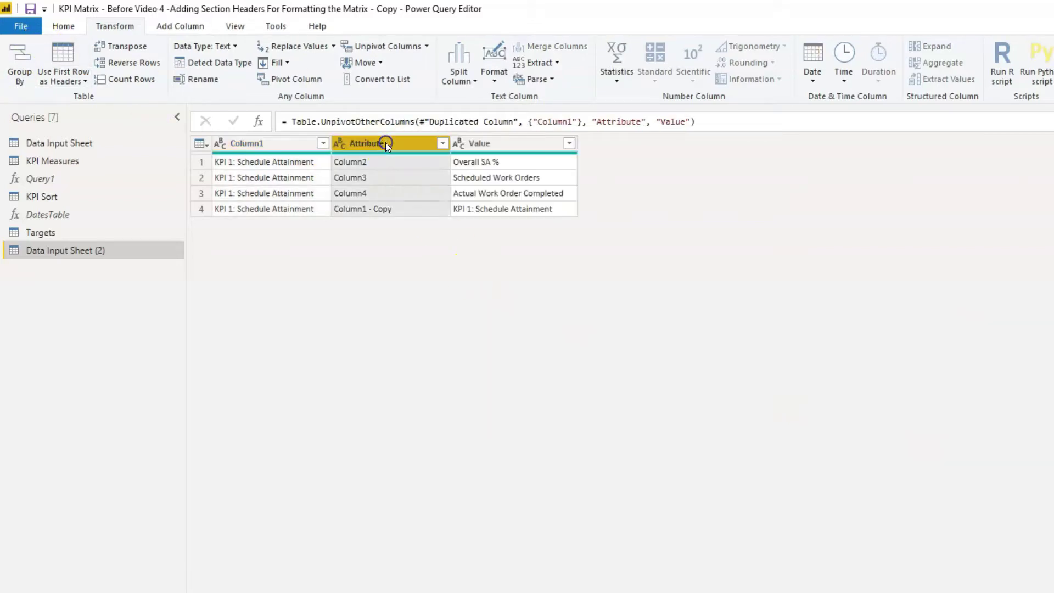
{"action": "right_click", "coordinate": [386, 145]}
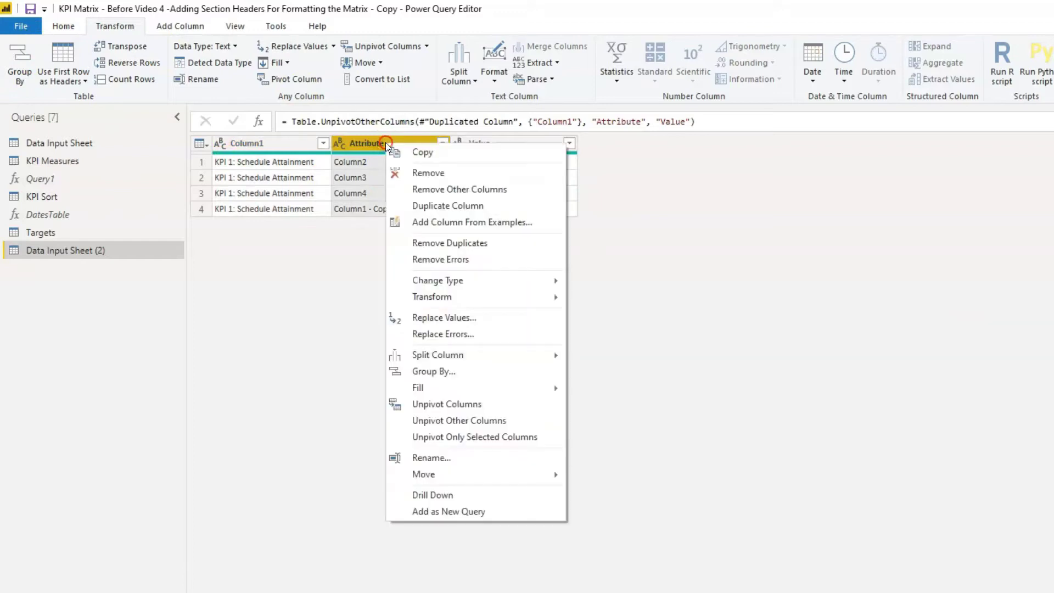
{"action": "left_click", "coordinate": [434, 172]}
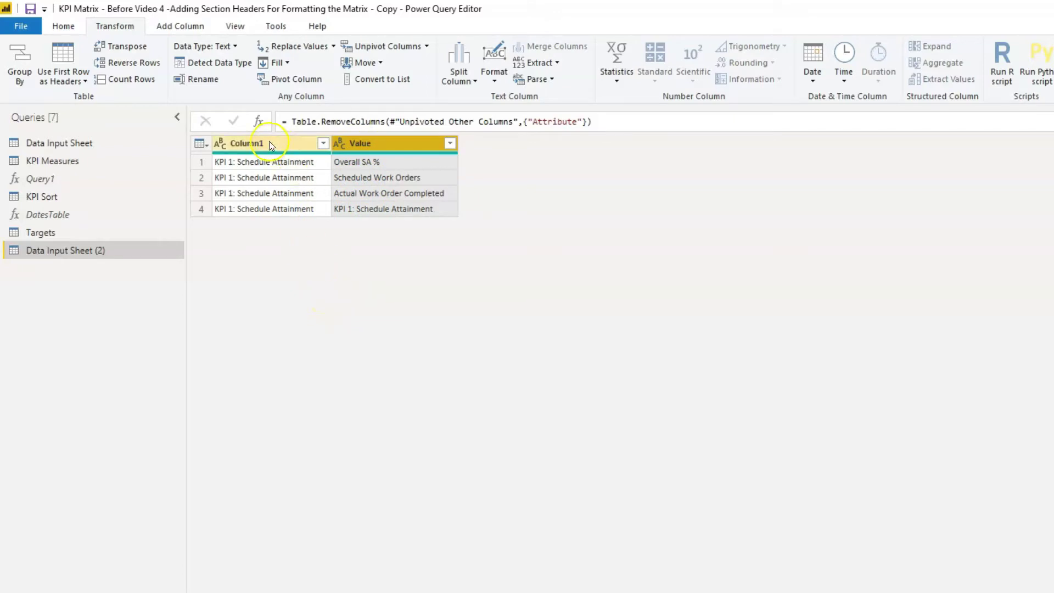
- Rename Column1 to KPI Grouping and Value to KPI Name
{"action": "left_click", "coordinate": [238, 140]}
{"action": "double_click", "coordinate": [237, 141]}
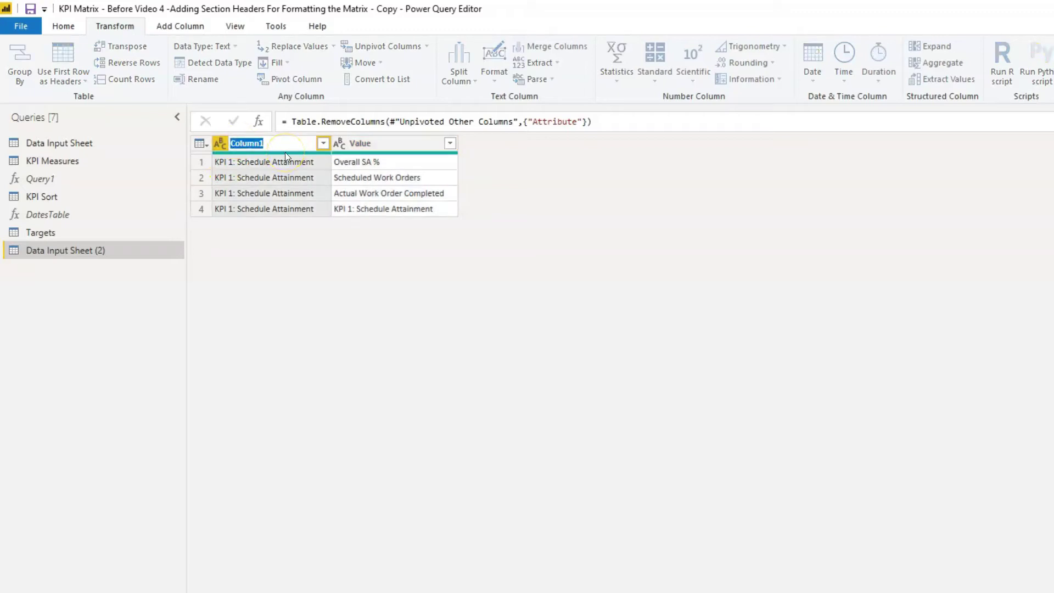
{"action": "type", "text": "KPI"}
{"action": "key", "text": "BackSpace"}
{"action": "key", "text": "BackSpace"}
{"action": "type", "text": "PI Grouping"}
{"action": "double_click", "coordinate": [408, 139]}
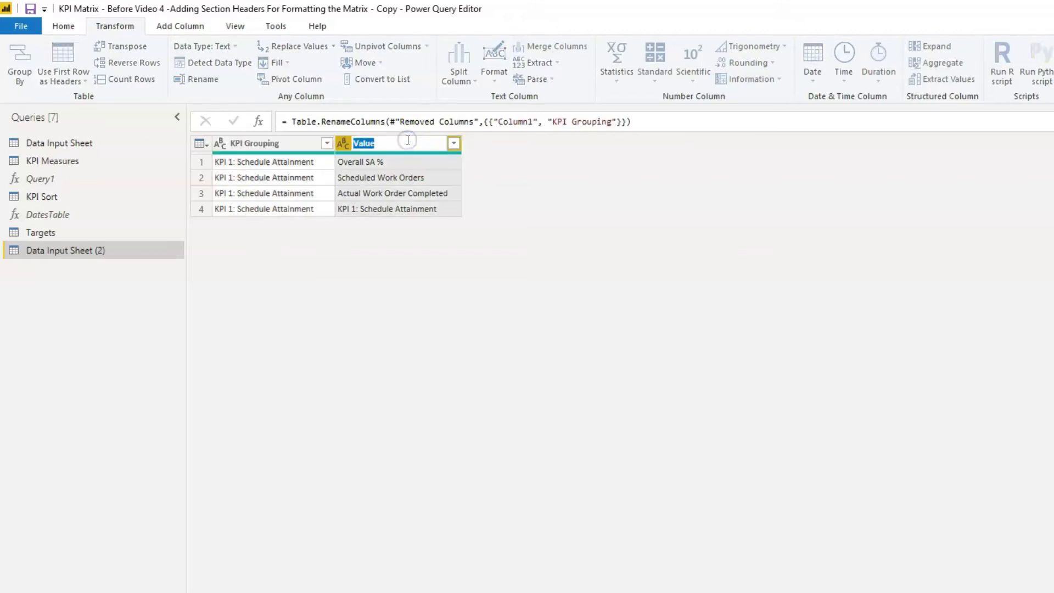
{"action": "type", "text": "KPI Name"}
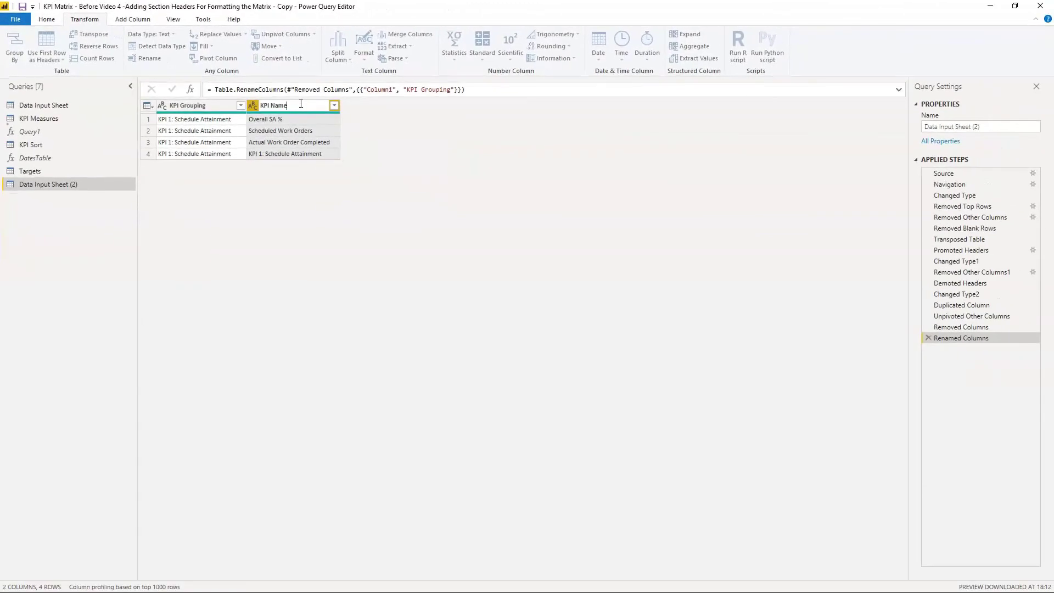
{"action": "key", "text": "Return"}
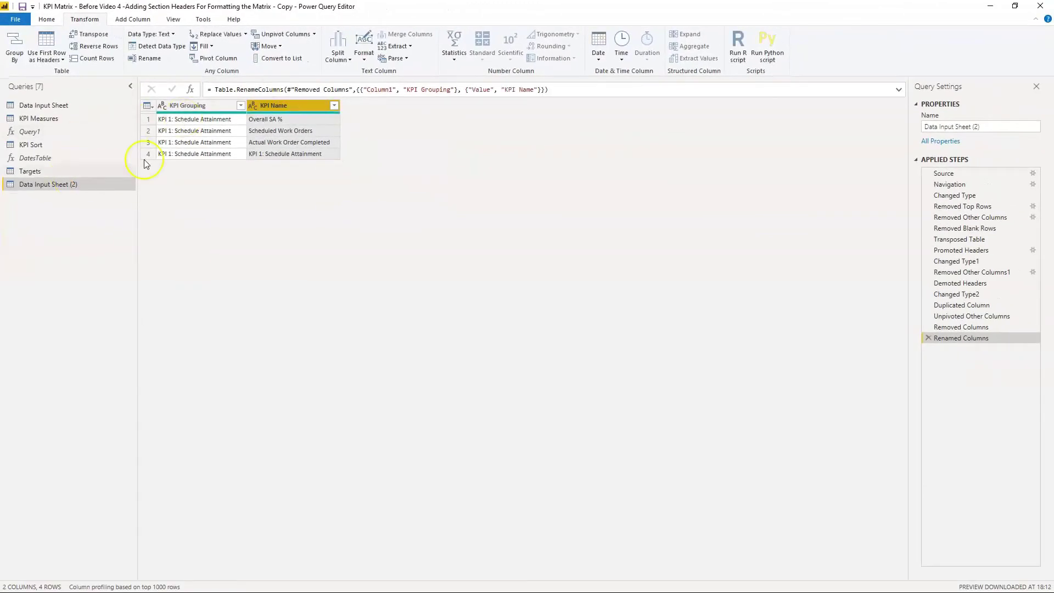
{"action": "left_click_drag", "start_coordinate": [1000, 126], "coordinate": [904, 131]}
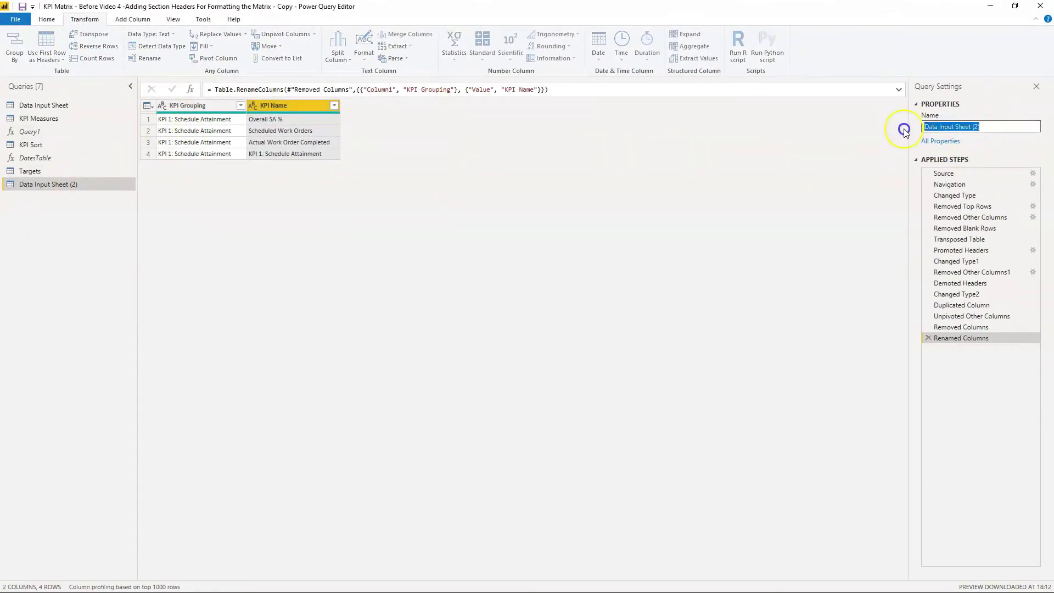
{"action": "type", "text": "K"}
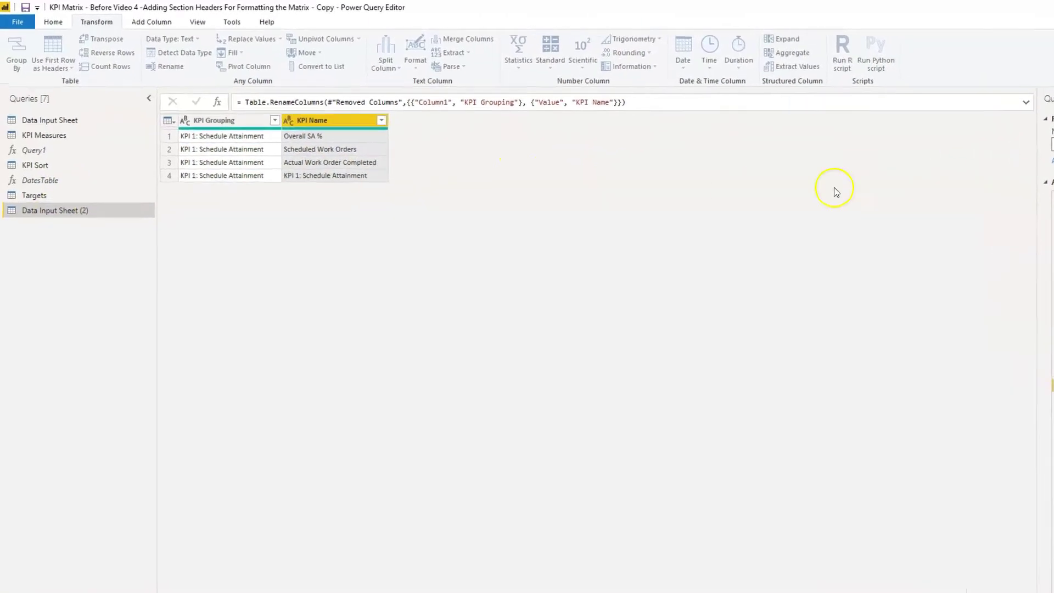
- Name the query KPI Group 1 and untick its Enable load option
{"action": "left_click", "coordinate": [44, 198]}
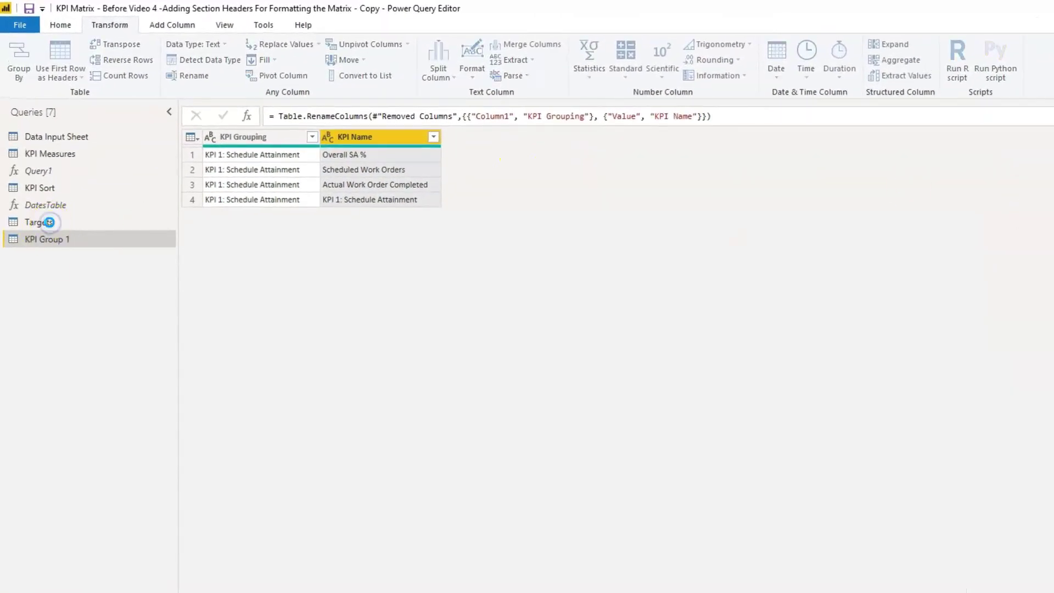
{"action": "left_click", "coordinate": [50, 239]}
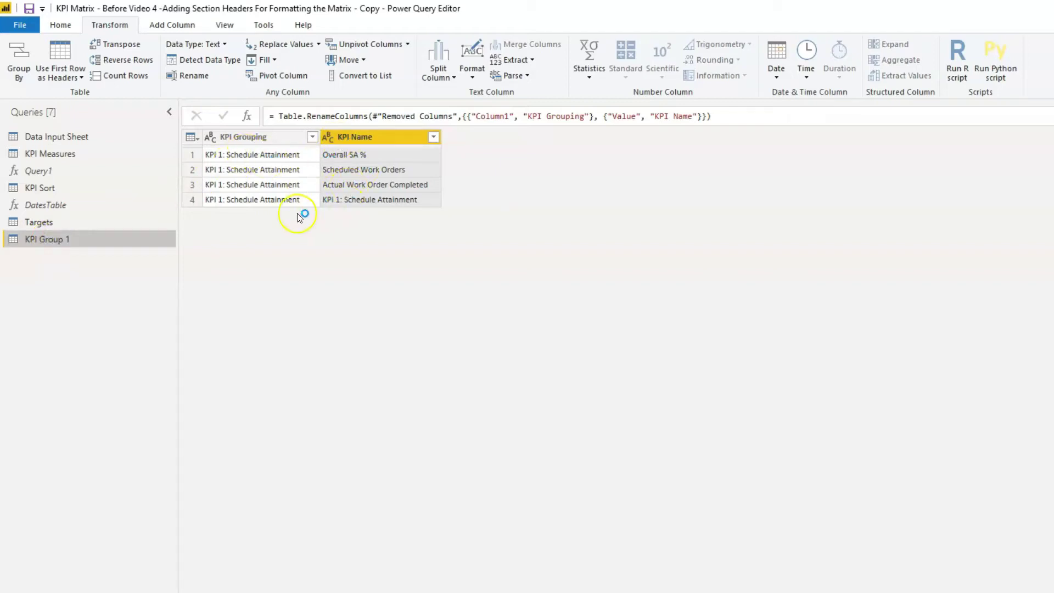
{"action": "right_click", "coordinate": [48, 239]}
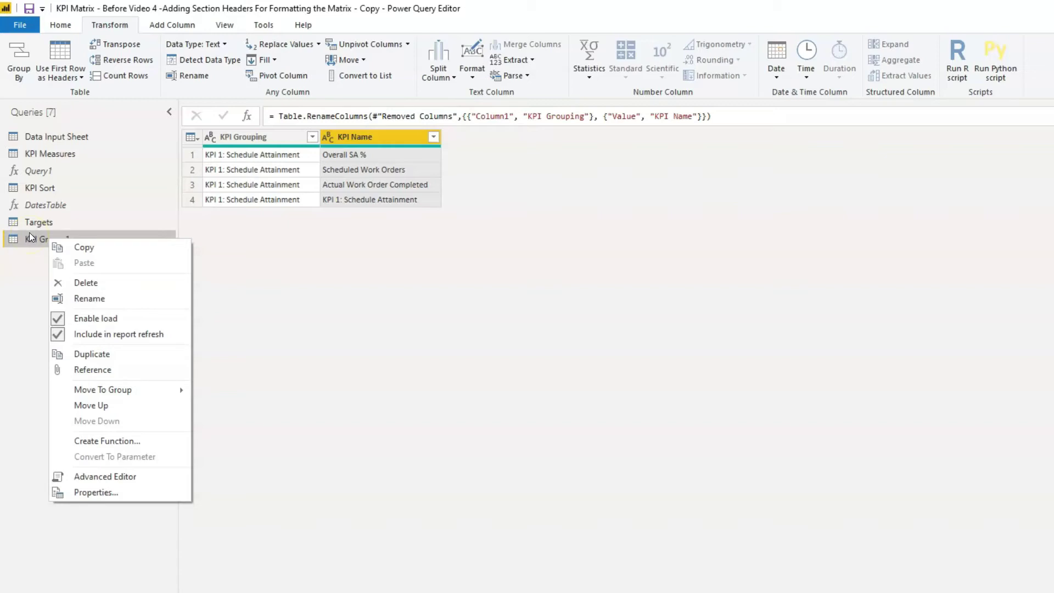
{"action": "left_click", "coordinate": [60, 319]}
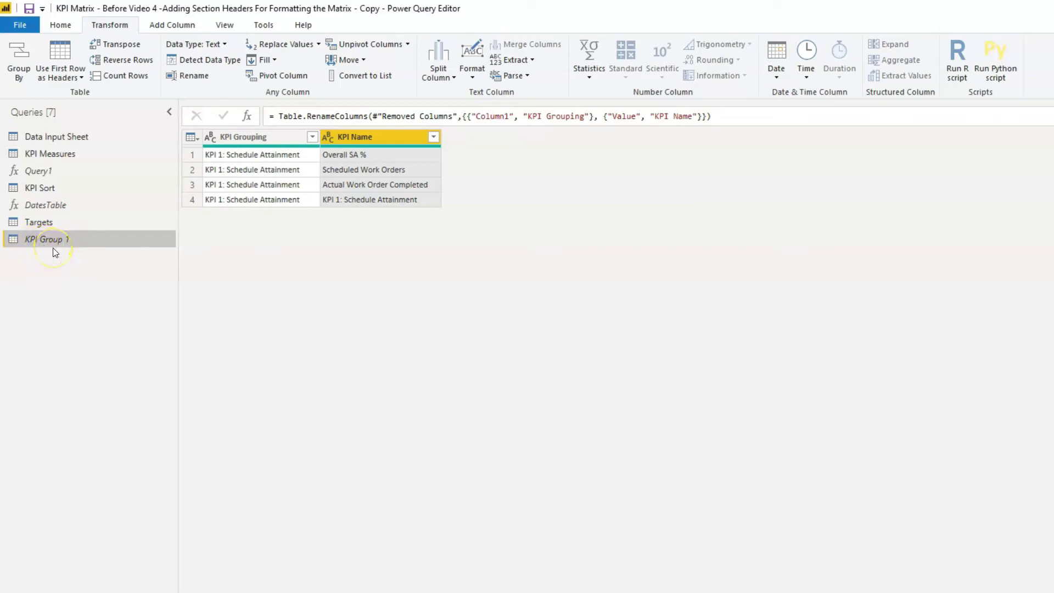
{"action": "right_click", "coordinate": [52, 264]}
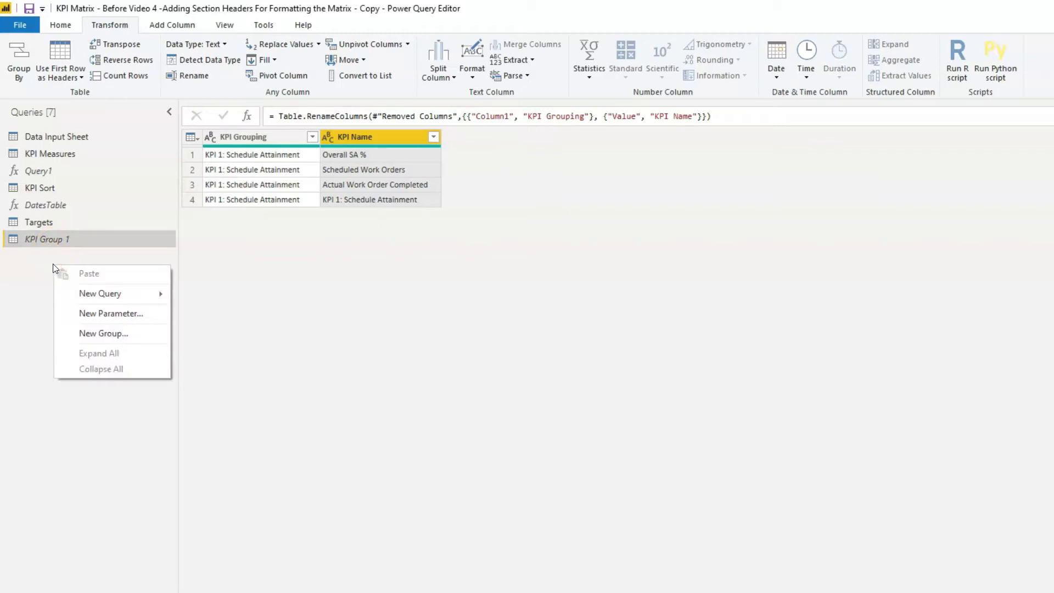
- Add a new query group named Pre Load Queries and drag KPI Group 1 into it
{"action": "left_click", "coordinate": [107, 331]}
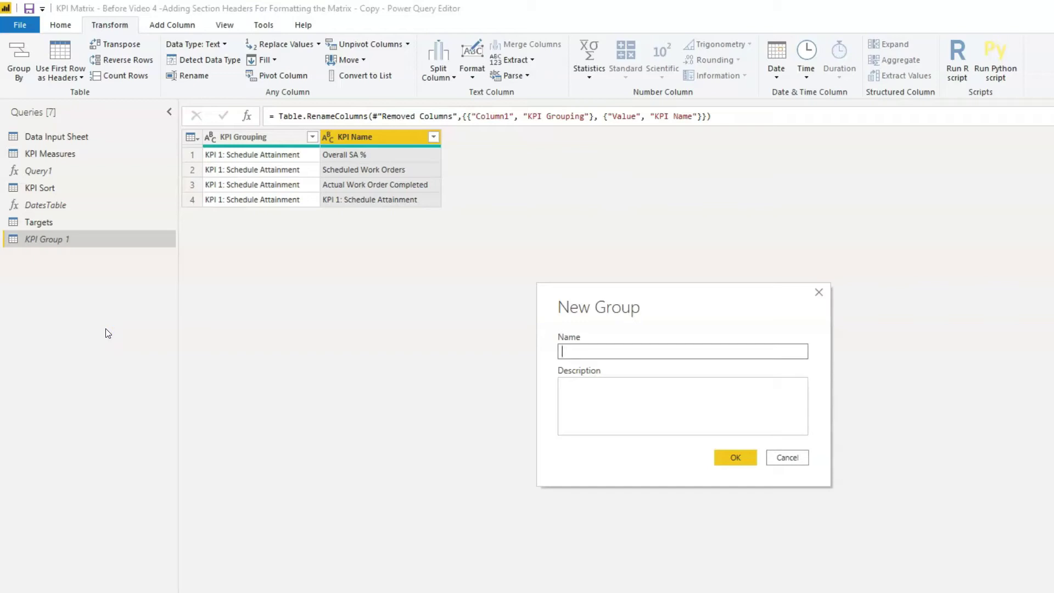
{"action": "type", "text": "Pre Load Query"}
{"action": "key", "text": "BackSpace"}
{"action": "key", "text": "BackSpace"}
{"action": "key", "text": "BackSpace"}
{"action": "key", "text": "BackSpace"}
{"action": "key", "text": "BackSpace"}
{"action": "type", "text": "Q"}
{"action": "left_click", "coordinate": [736, 457]}
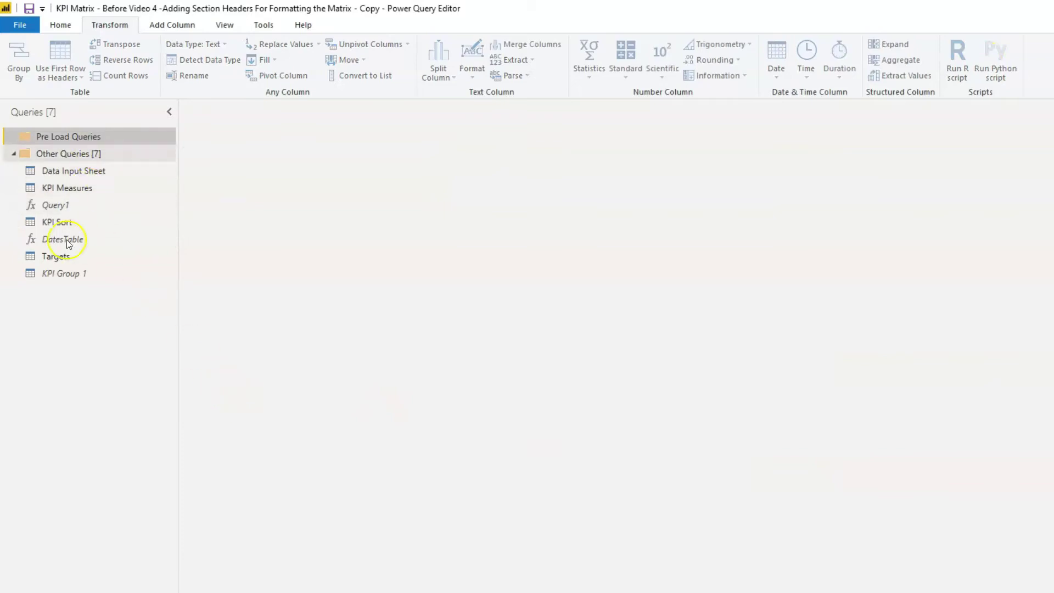
{"action": "left_click_drag", "start_coordinate": [51, 275], "coordinate": [62, 142]}
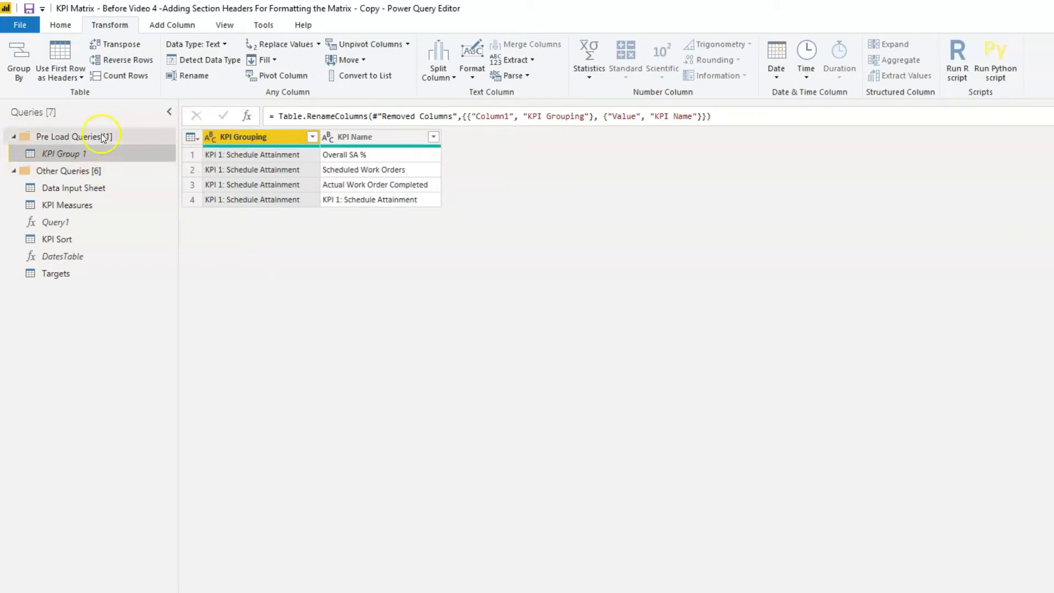
- Copy and paste KPI Group 1, renaming the pasted query KPI Group 2
{"action": "right_click", "coordinate": [68, 153]}
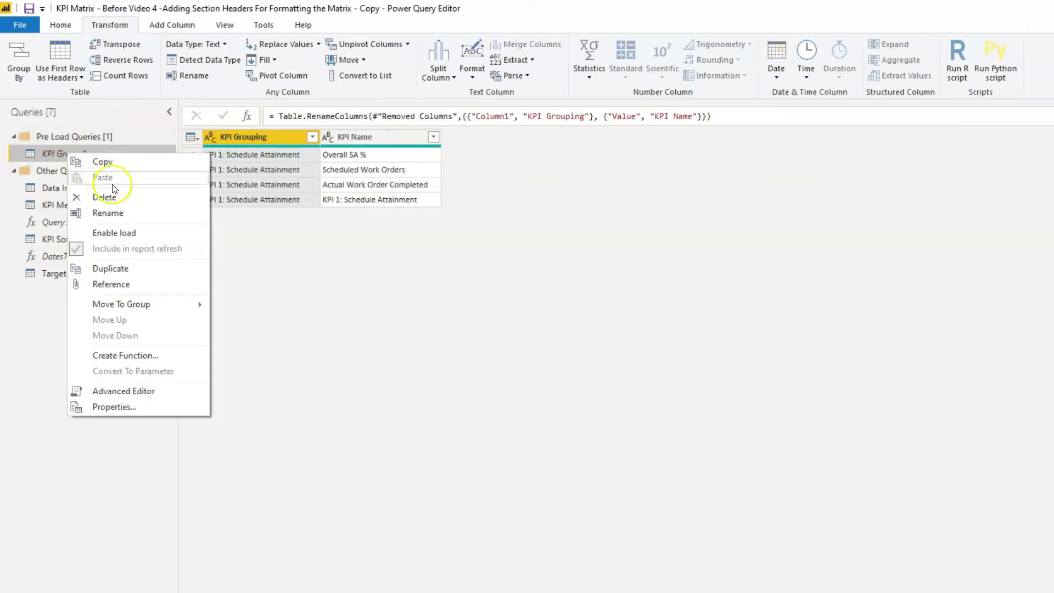
{"action": "left_click", "coordinate": [109, 161]}
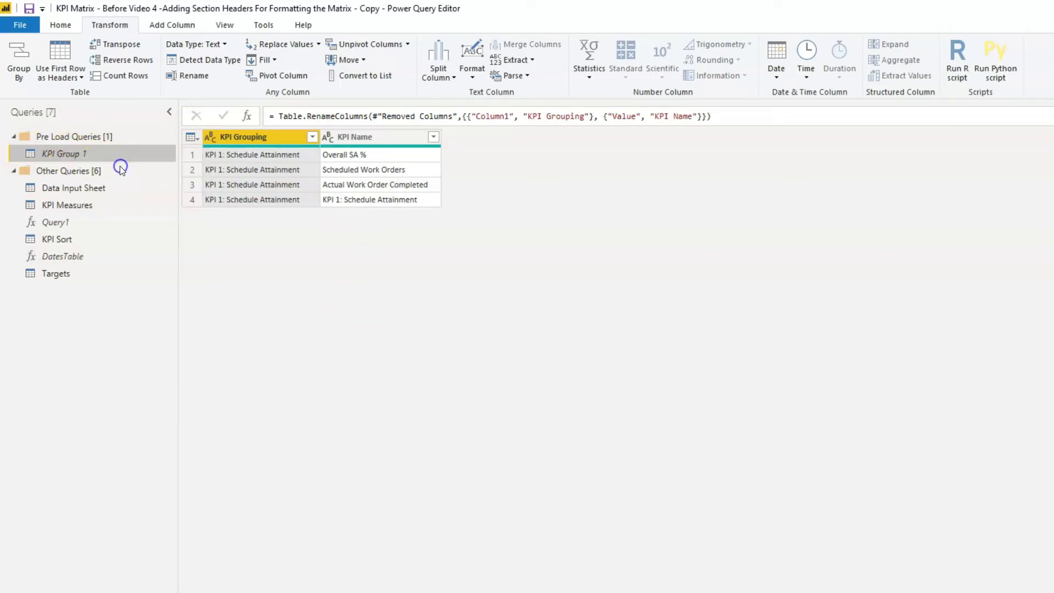
{"action": "right_click", "coordinate": [55, 154]}
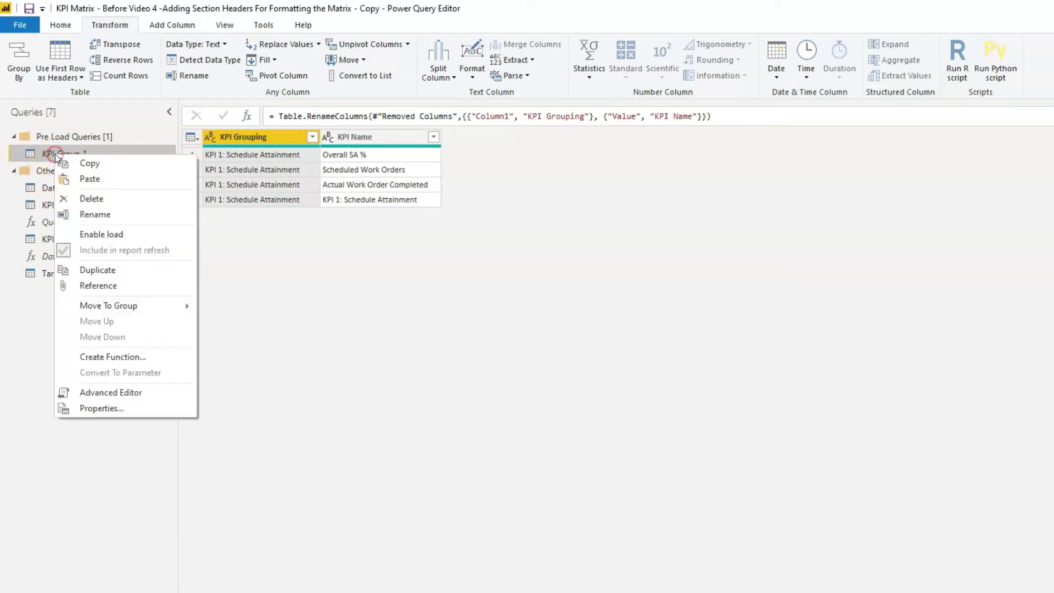
{"action": "left_click", "coordinate": [104, 173]}
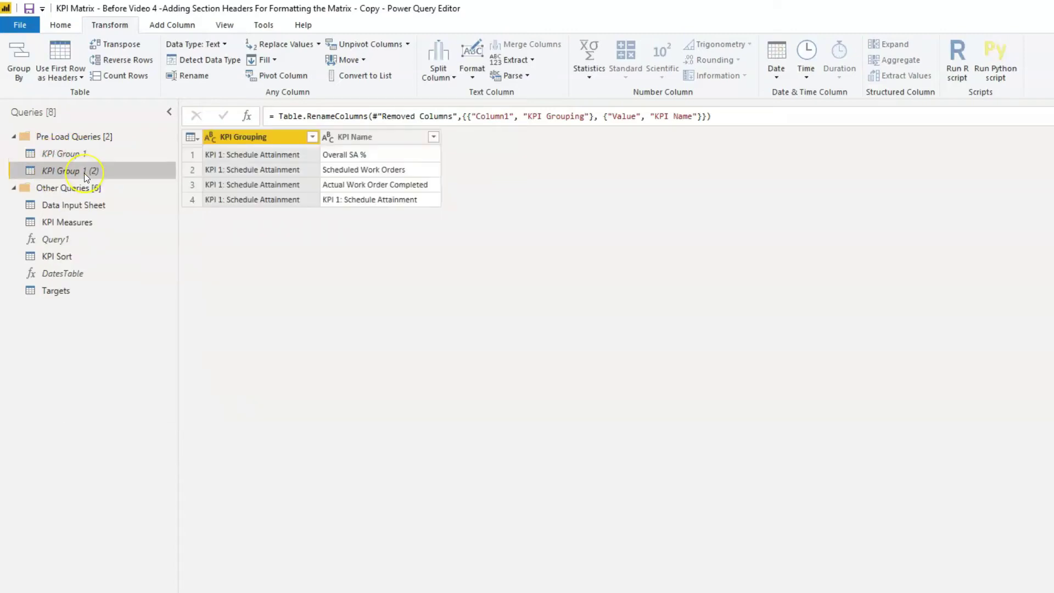
{"action": "double_click", "coordinate": [84, 173]}
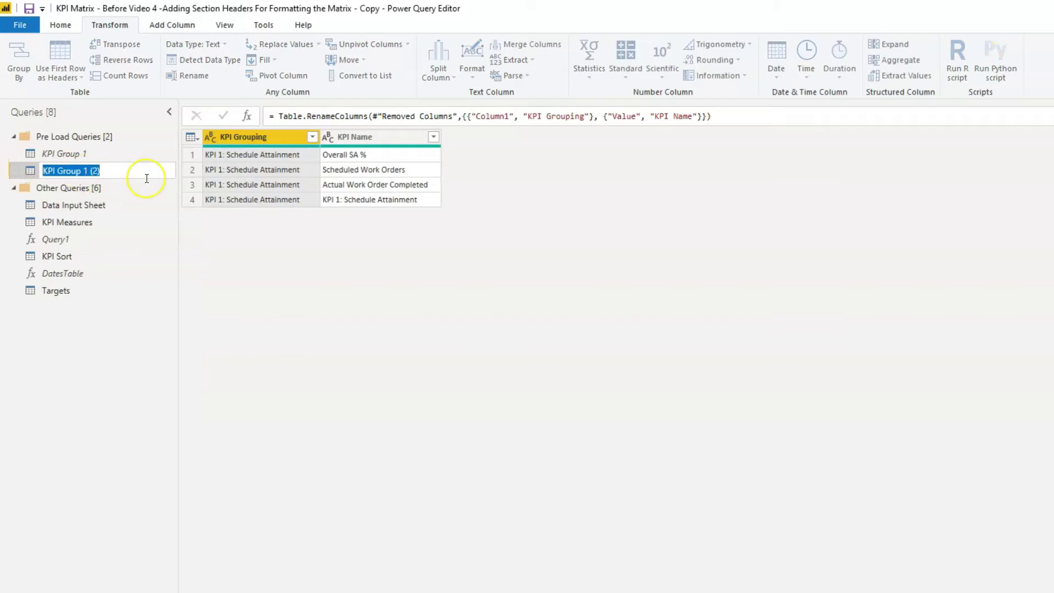
{"action": "left_click", "coordinate": [147, 177]}
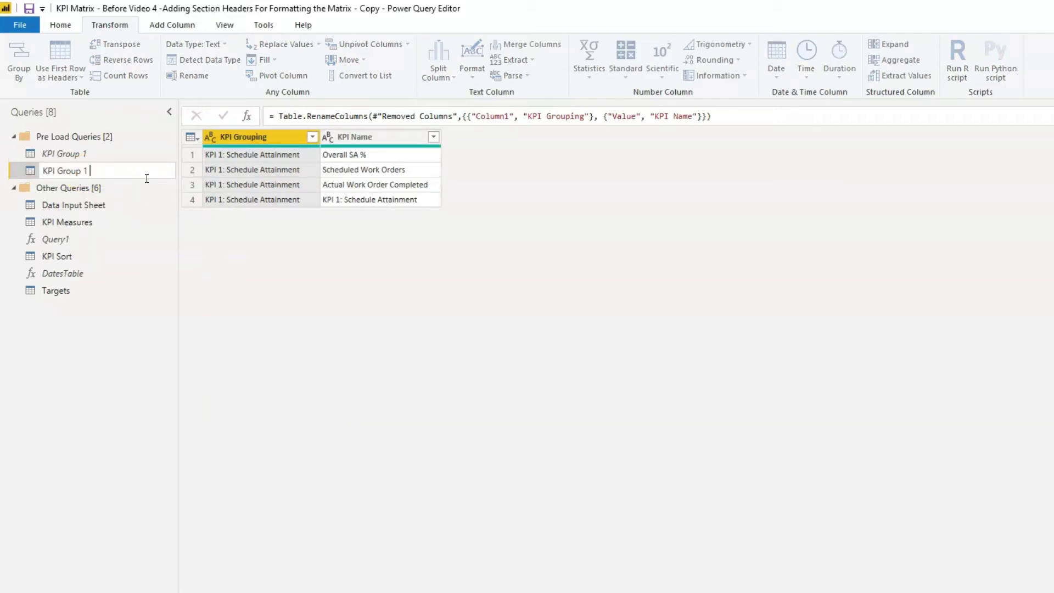
{"action": "type", "text": "2"}
{"action": "left_click", "coordinate": [136, 266]}
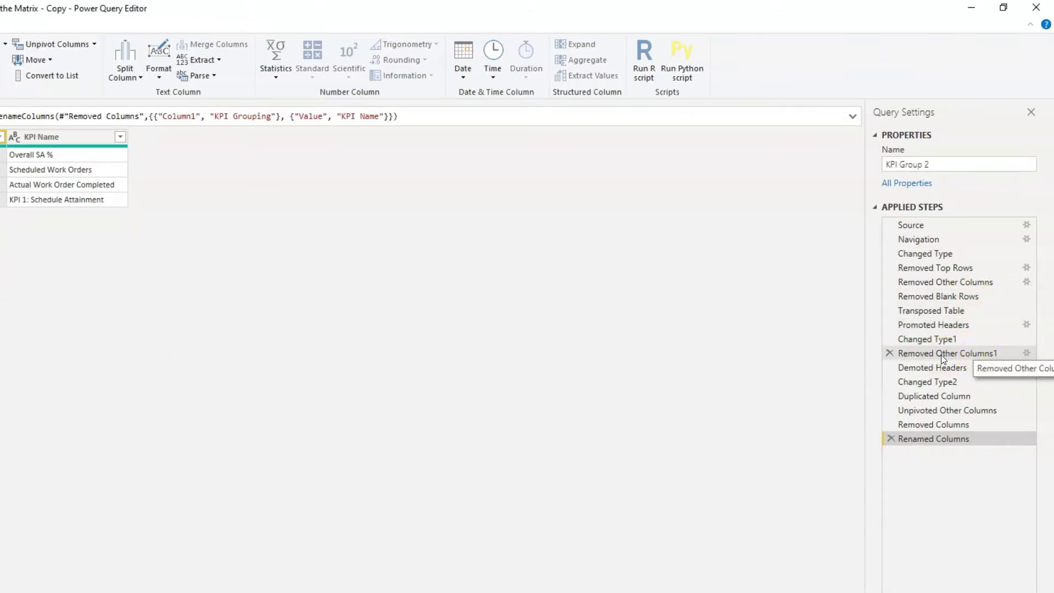
- Change Removed Other Columns1 to keep KPI 2: Work Schedule Break-Ins, % Break-Ins and Overall Break-in Count
{"action": "left_click", "coordinate": [1027, 354]}
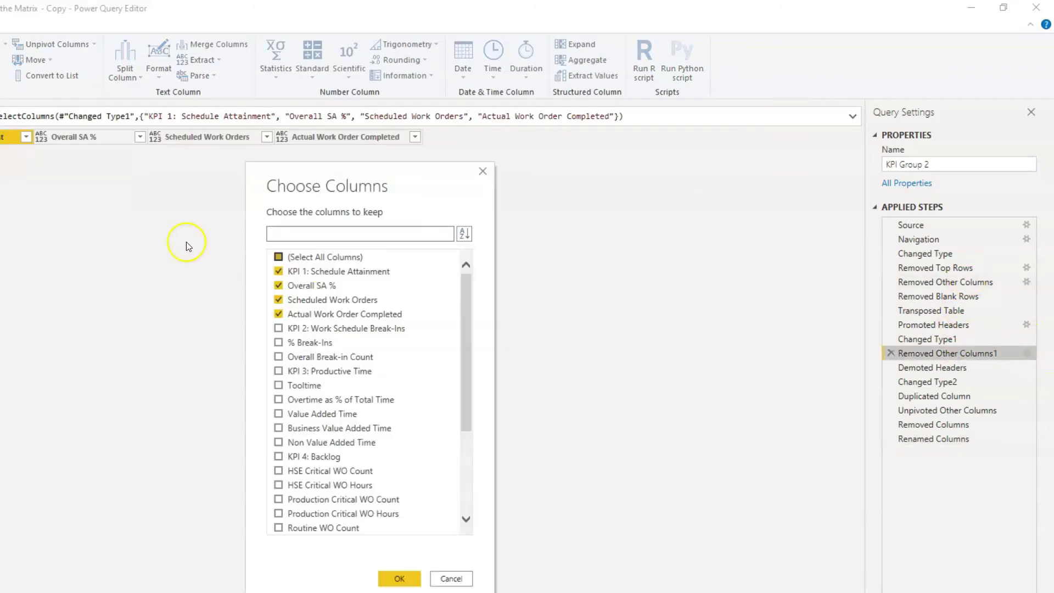
{"action": "left_click", "coordinate": [279, 272]}
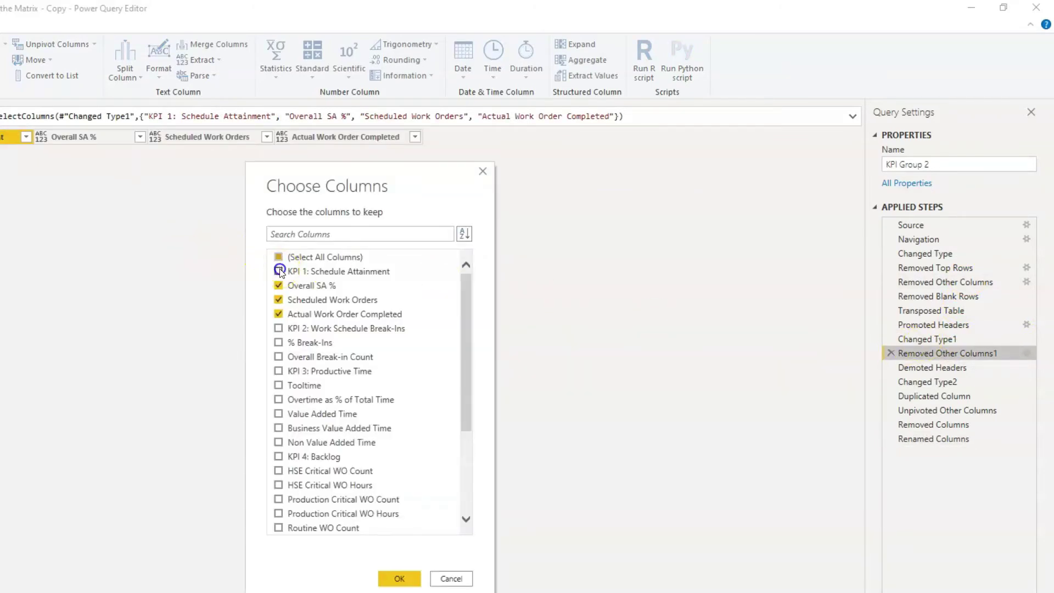
{"action": "left_click", "coordinate": [279, 299]}
{"action": "left_click", "coordinate": [278, 314]}
{"action": "left_click", "coordinate": [279, 329]}
{"action": "left_click", "coordinate": [279, 343]}
{"action": "left_click", "coordinate": [278, 357]}
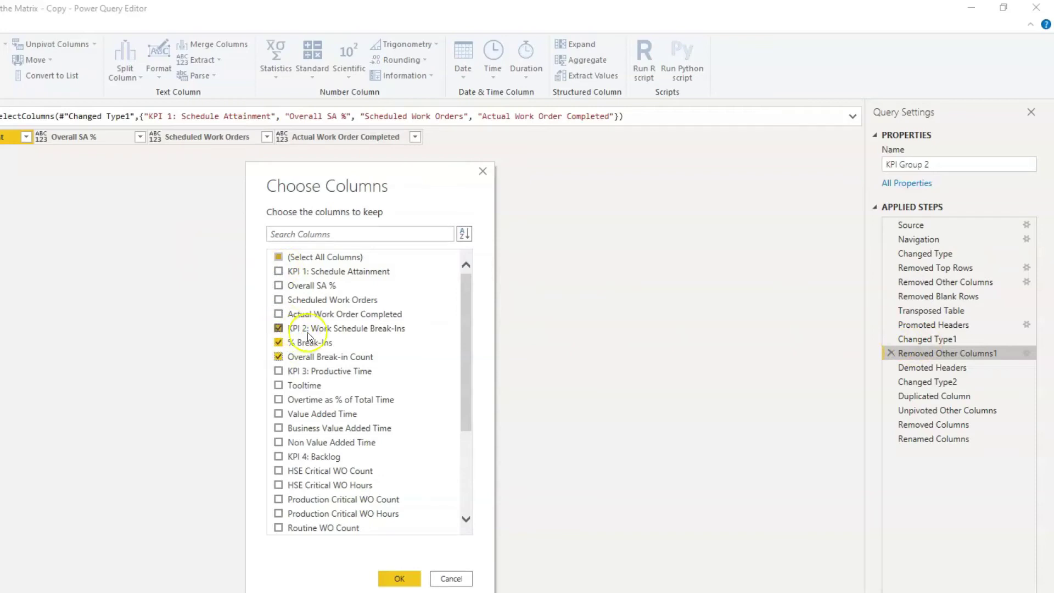
{"action": "left_click", "coordinate": [400, 580]}
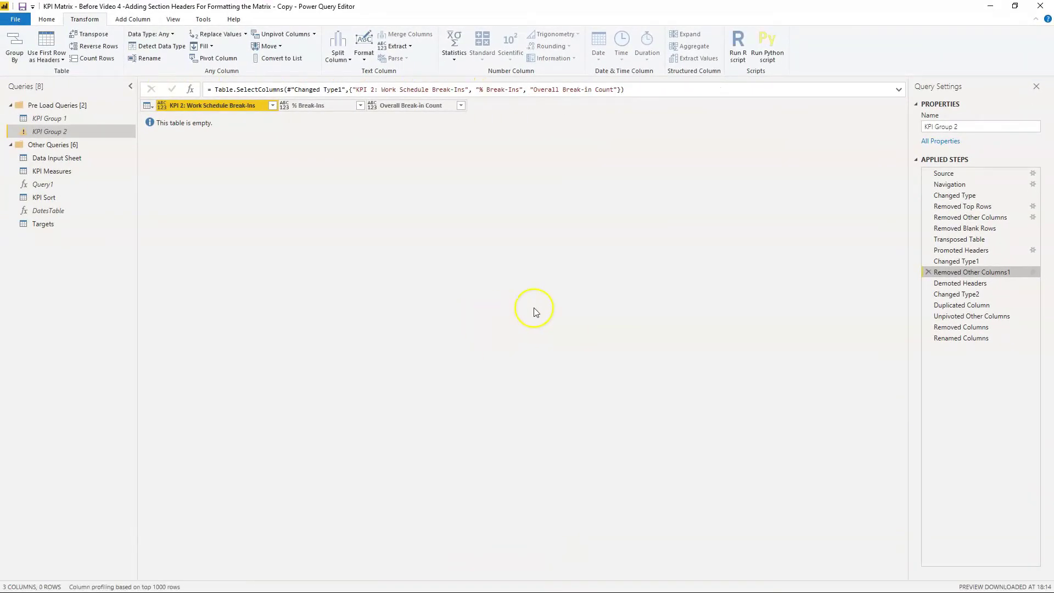
- Delete the erroring Changed Type2 step and check the remaining steps' results
{"action": "left_click", "coordinate": [961, 284]}
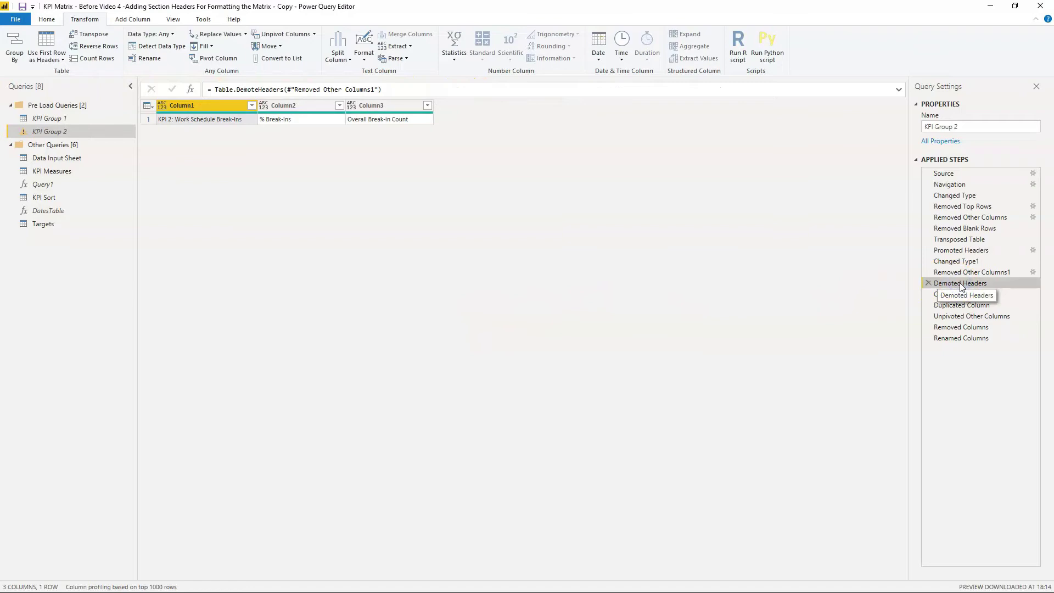
{"action": "left_click", "coordinate": [965, 295]}
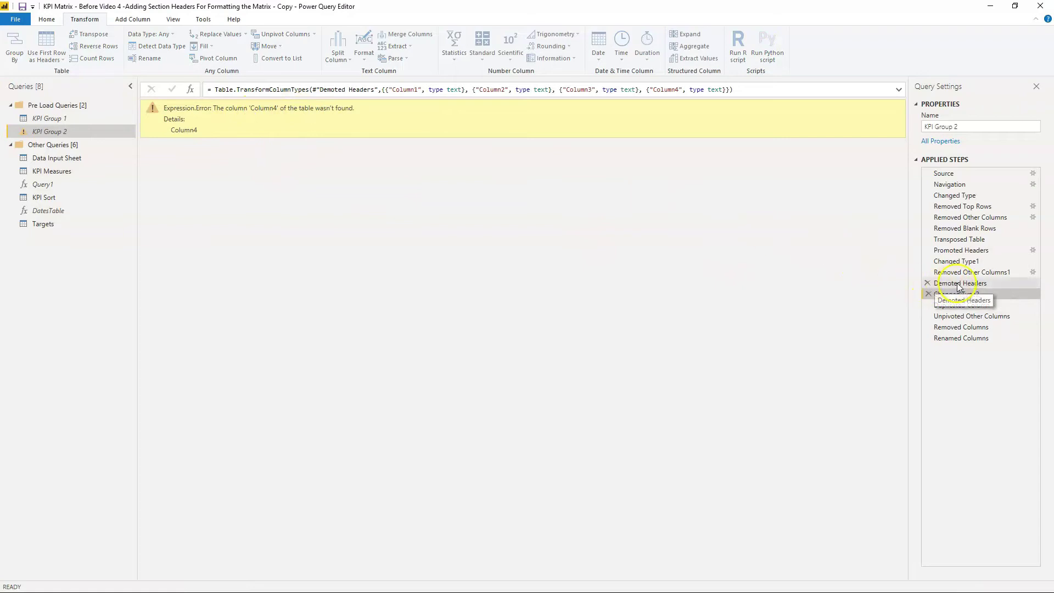
{"action": "left_click", "coordinate": [928, 295]}
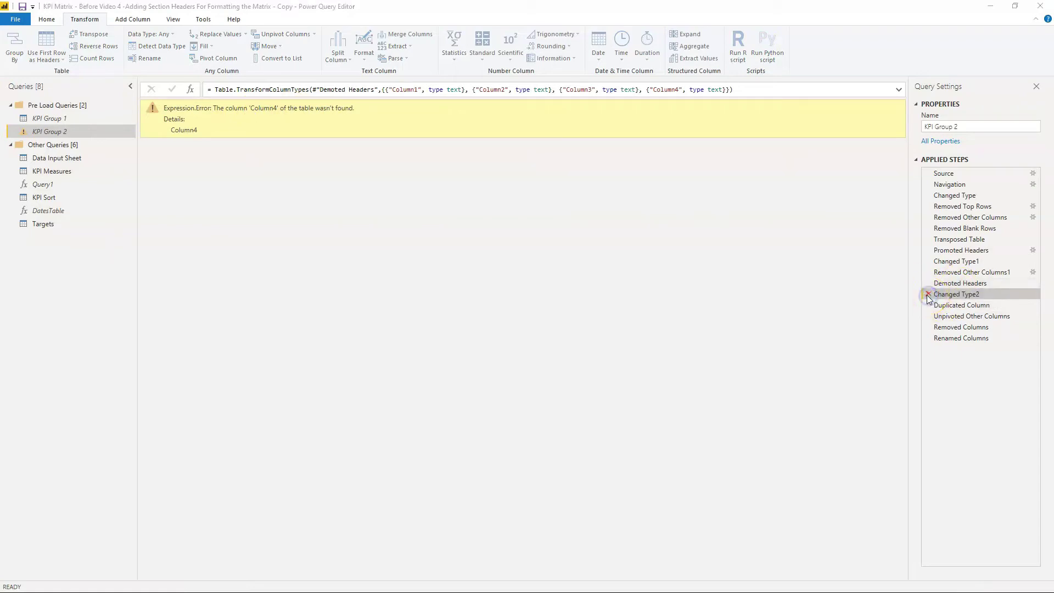
{"action": "left_click", "coordinate": [579, 324]}
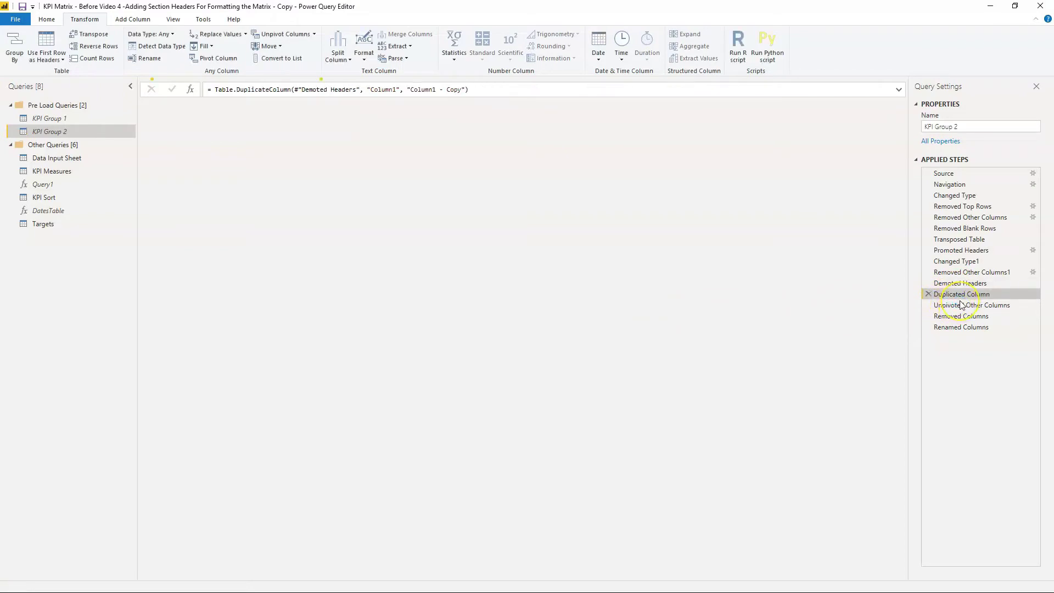
{"action": "left_click", "coordinate": [956, 306]}
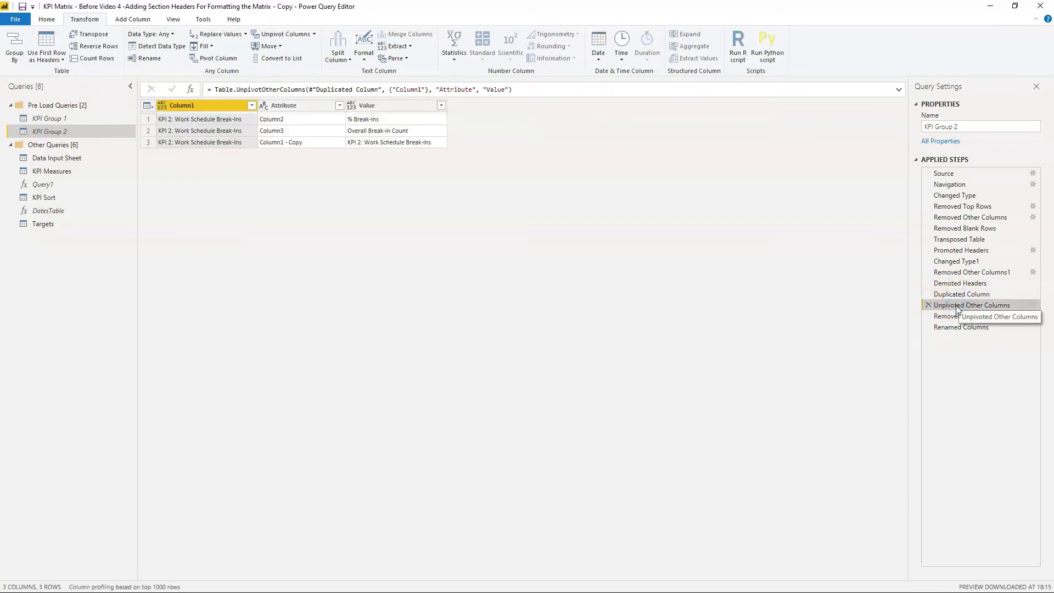
{"action": "left_click", "coordinate": [954, 317]}
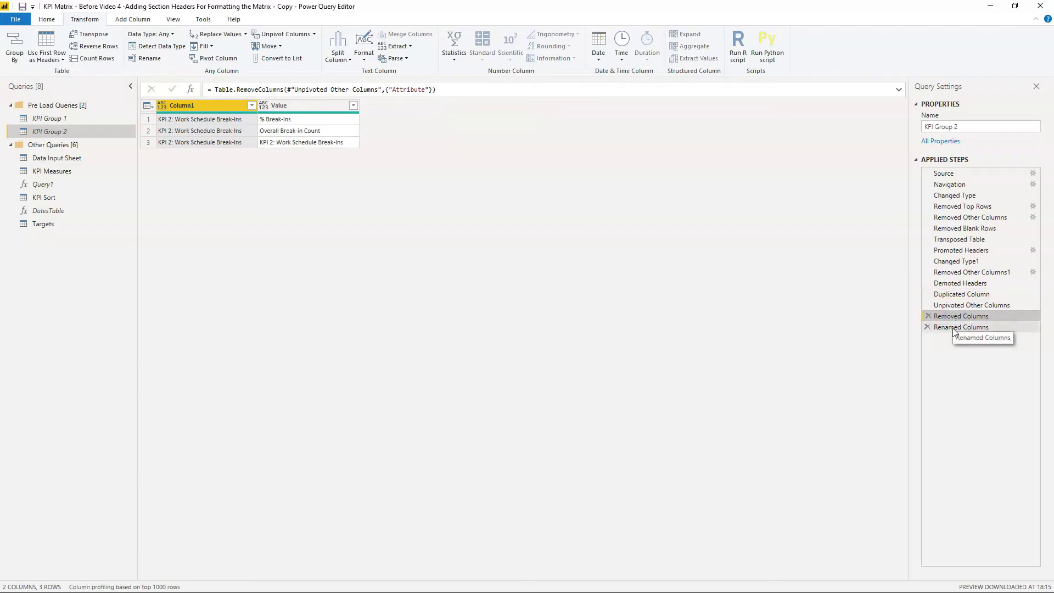
{"action": "left_click", "coordinate": [955, 327]}
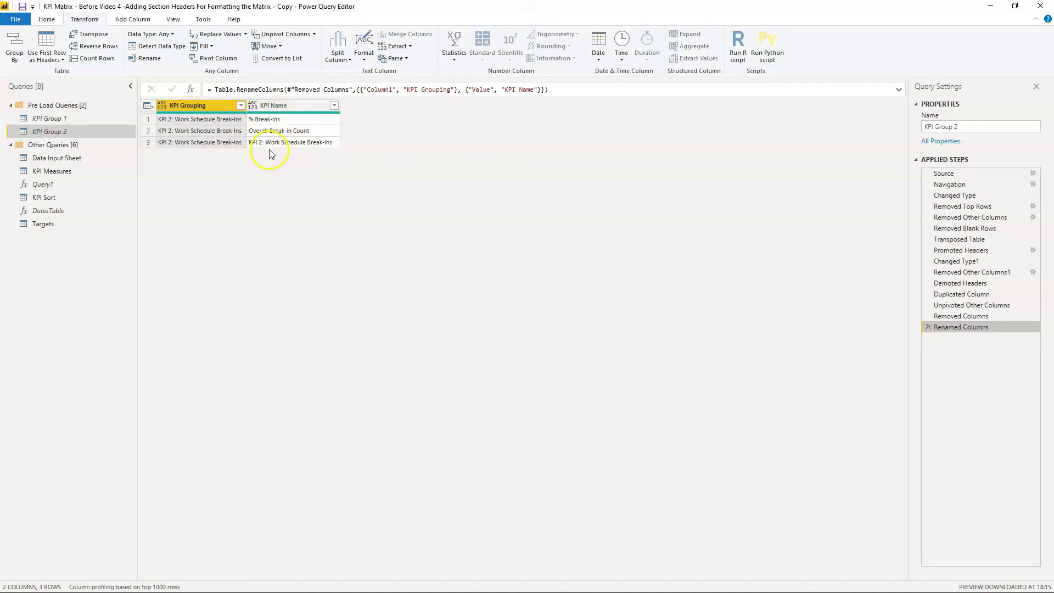
- Duplicate the KPI Group 2 query and name the copy KPI Group 3
{"action": "right_click", "coordinate": [47, 133]}
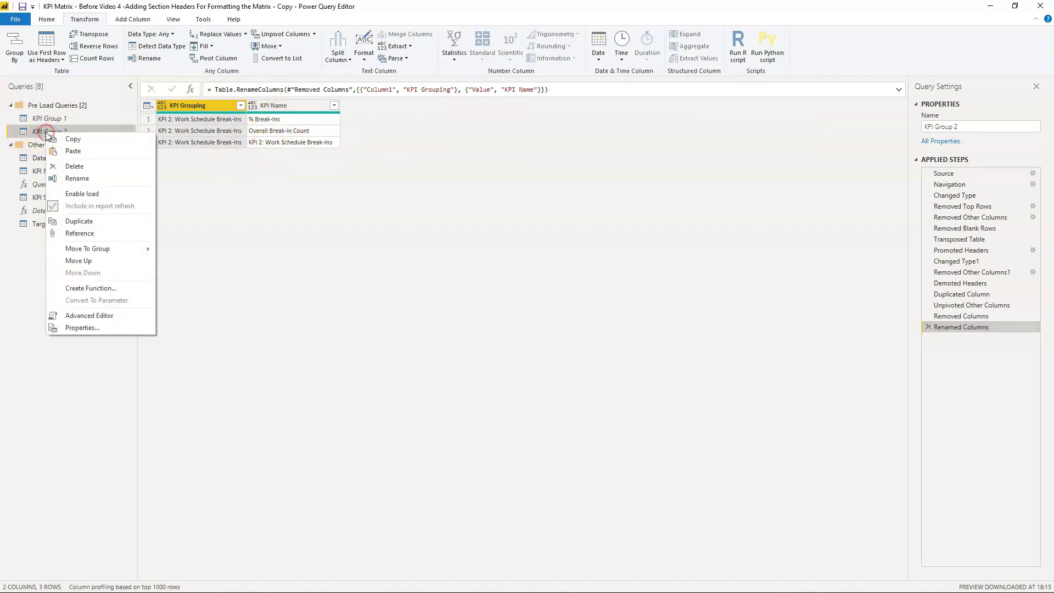
{"action": "left_click", "coordinate": [67, 139]}
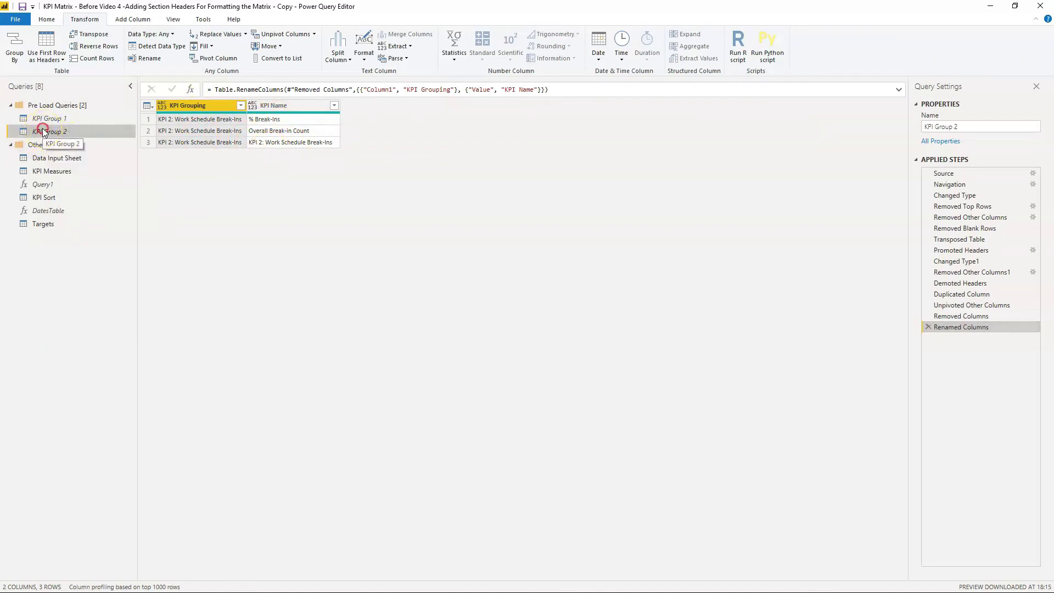
{"action": "right_click", "coordinate": [44, 132]}
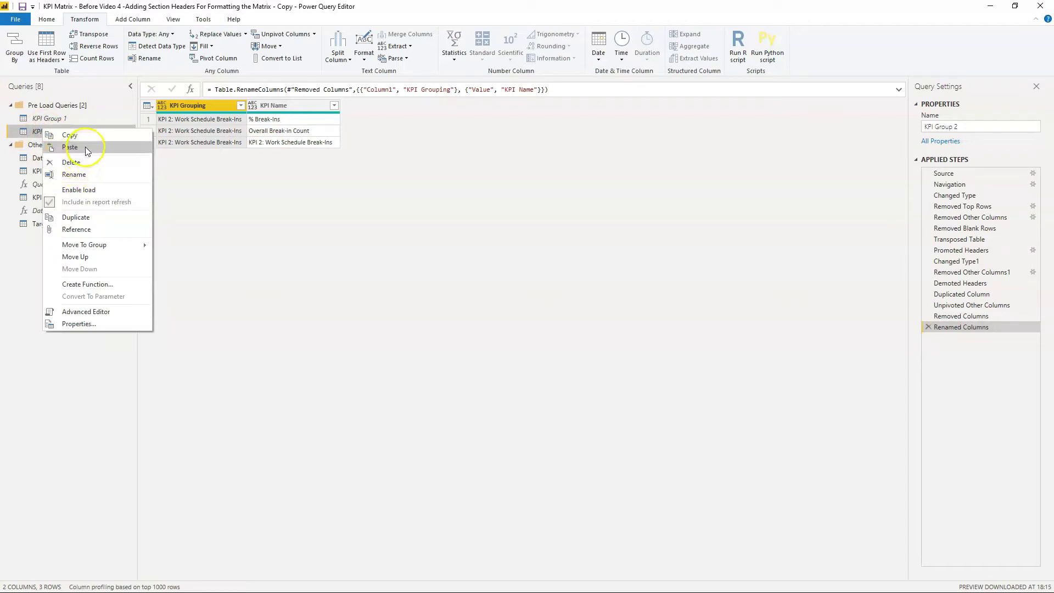
{"action": "left_click", "coordinate": [87, 150]}
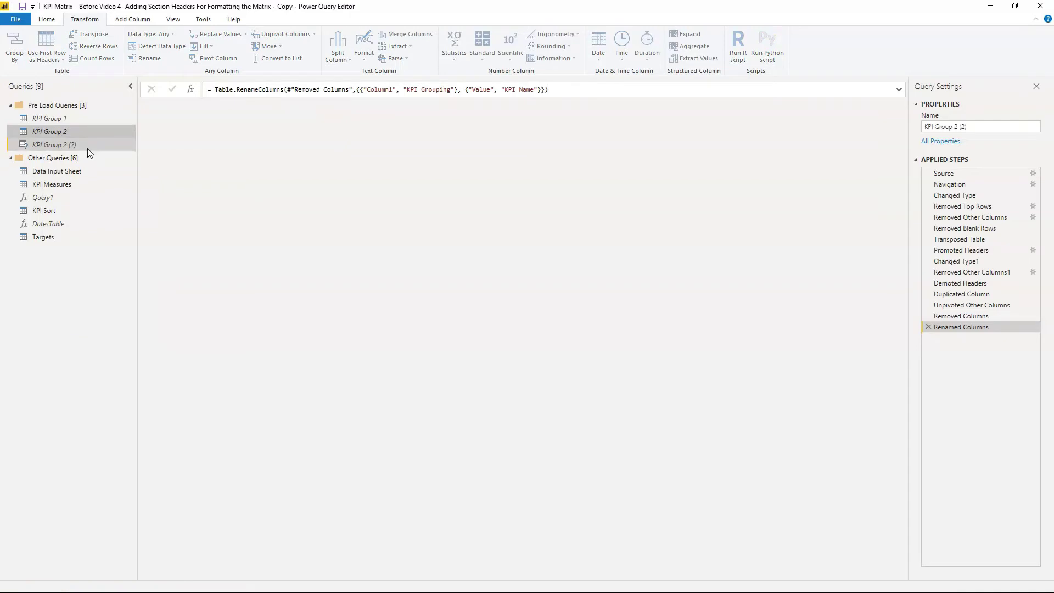
{"action": "double_click", "coordinate": [69, 145]}
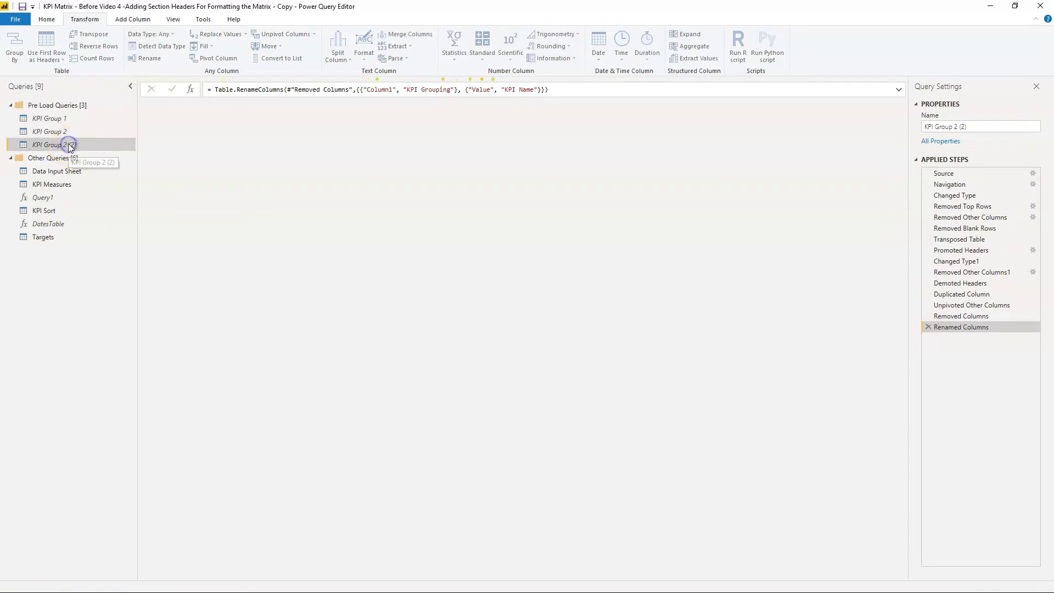
{"action": "left_click", "coordinate": [84, 145]}
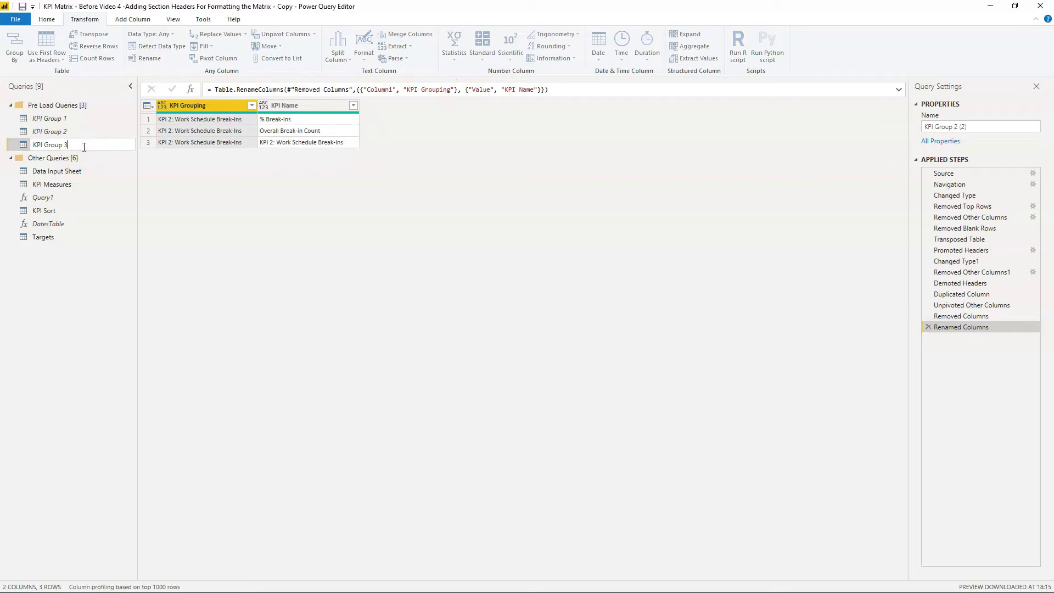
{"action": "left_click", "coordinate": [207, 179]}
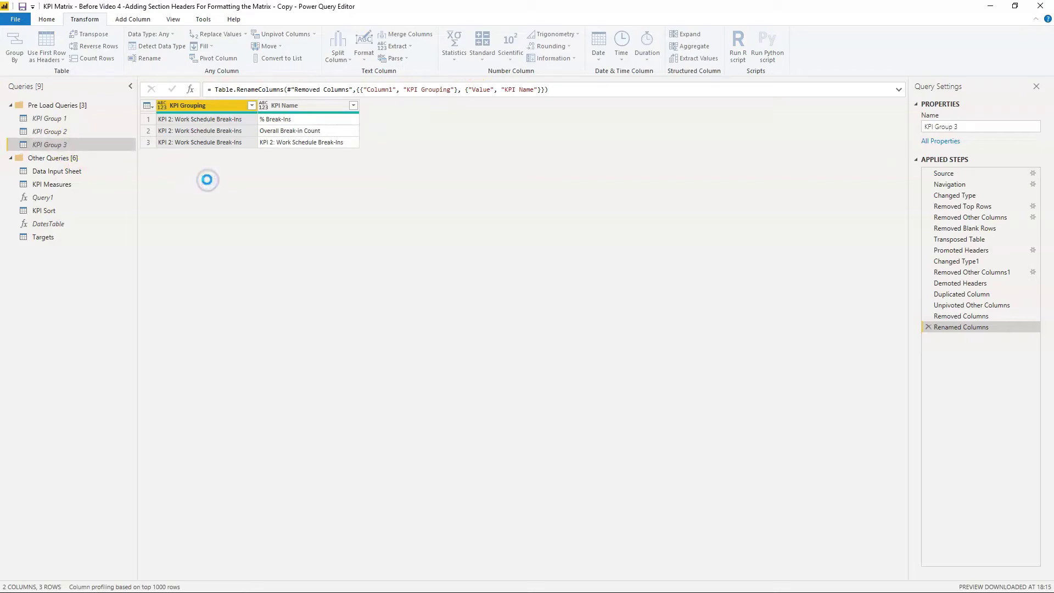
- Make Removed Other Columns1 keep the KPI 3 columns: Overtime as % of Total Time and Non Value Added Time
{"action": "left_click", "coordinate": [989, 272]}
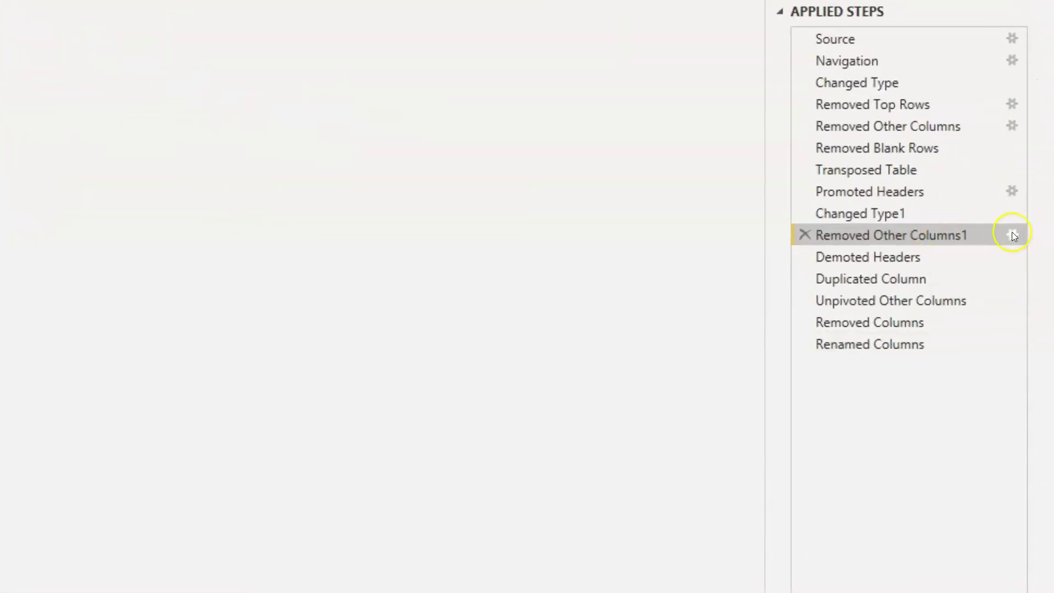
{"action": "left_click", "coordinate": [1011, 234]}
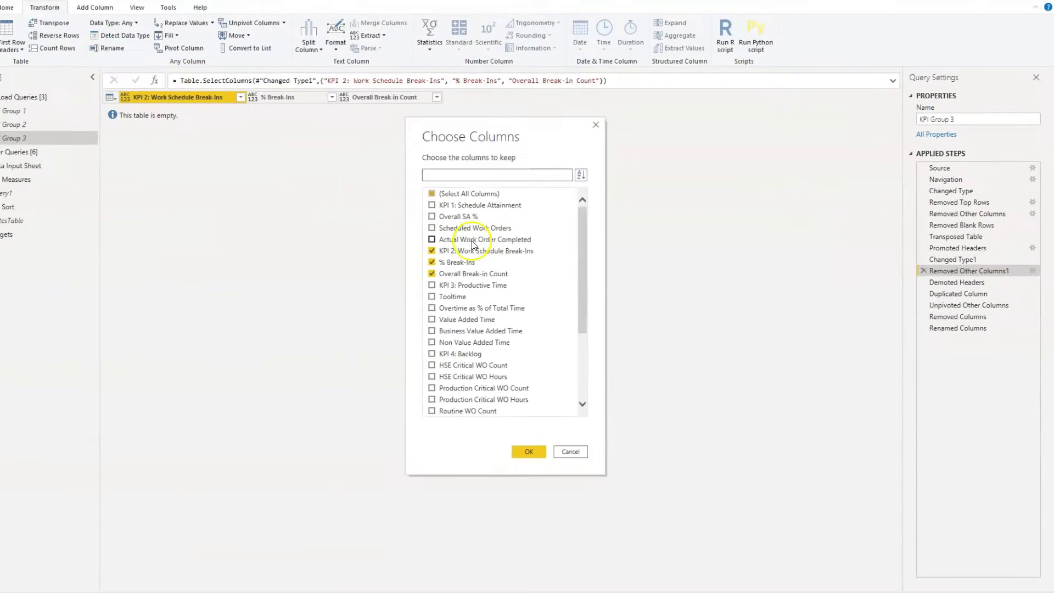
{"action": "left_click", "coordinate": [456, 254]}
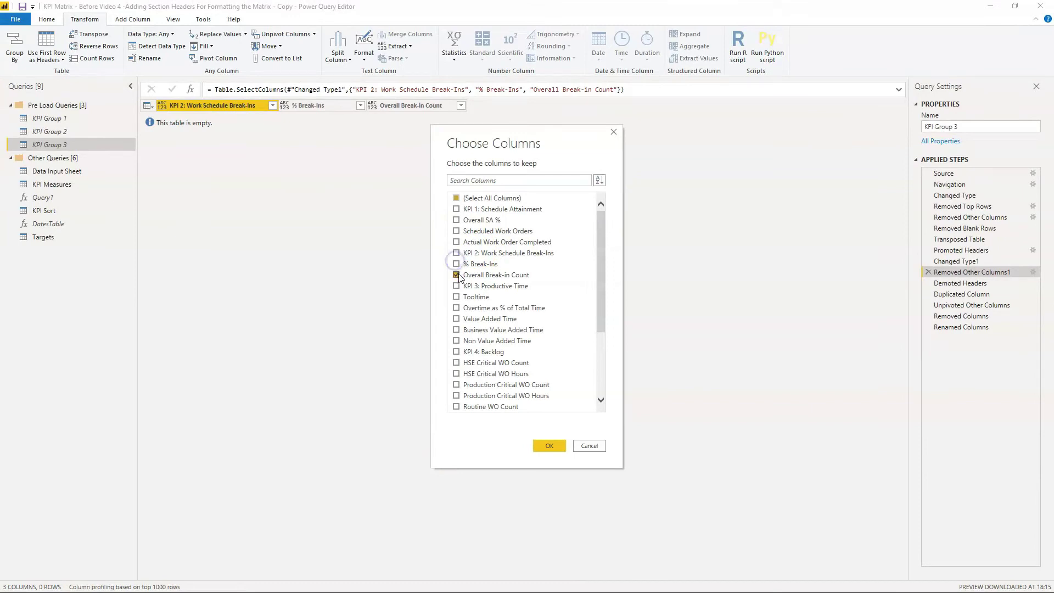
{"action": "left_click", "coordinate": [457, 308]}
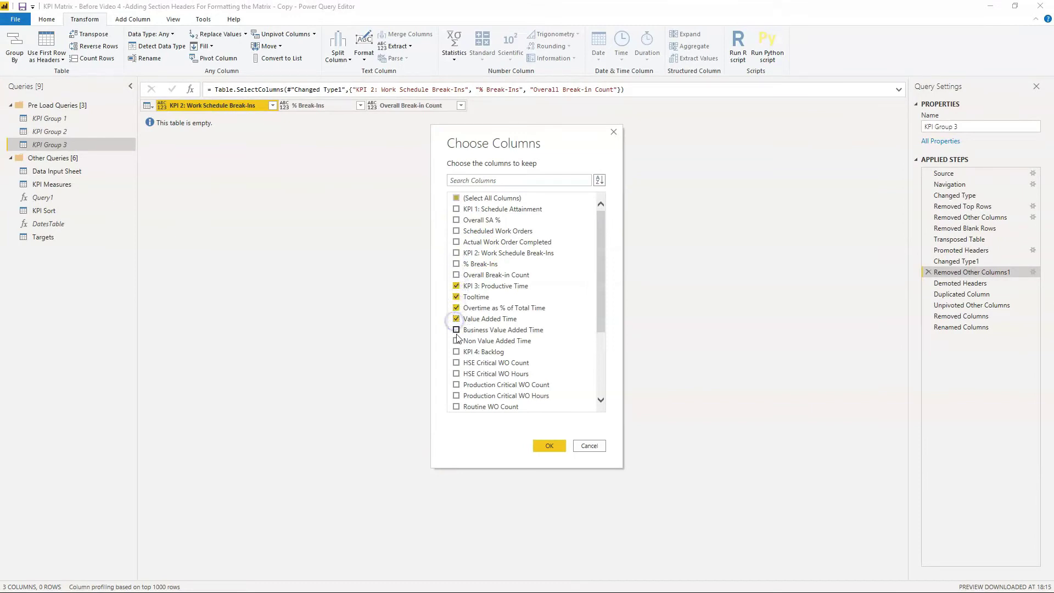
{"action": "left_click", "coordinate": [457, 341]}
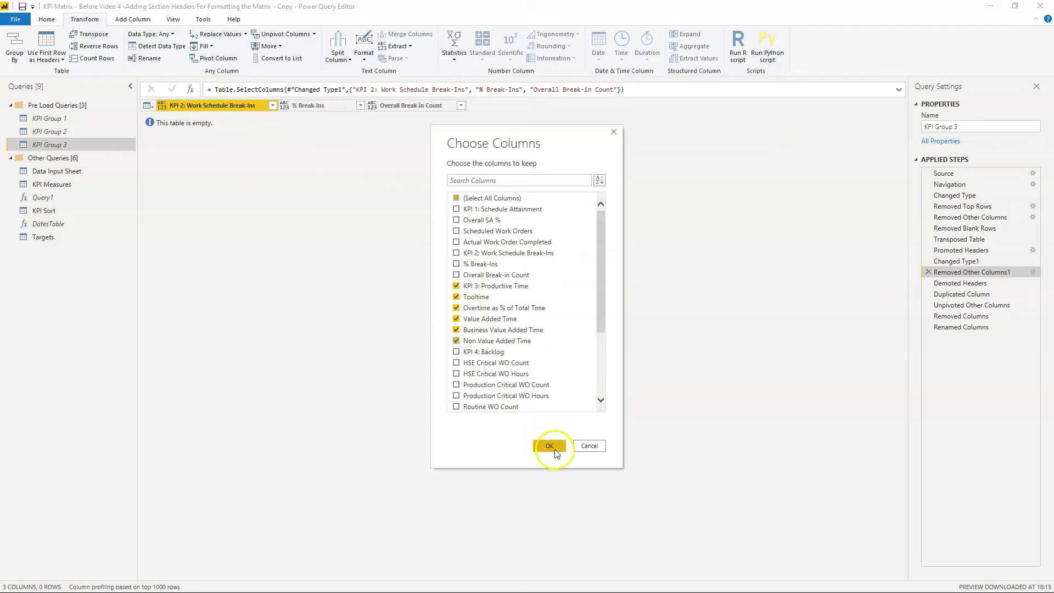
{"action": "left_click", "coordinate": [552, 447]}
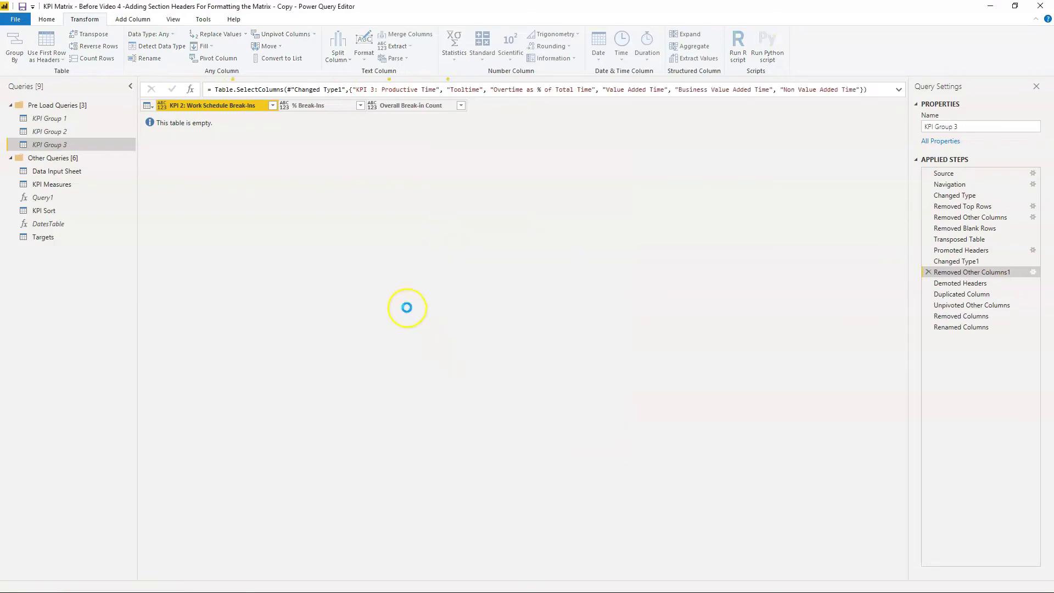
- Step through the later applied steps to the final KPI Grouping / KPI Name table
{"action": "left_click", "coordinate": [946, 283]}
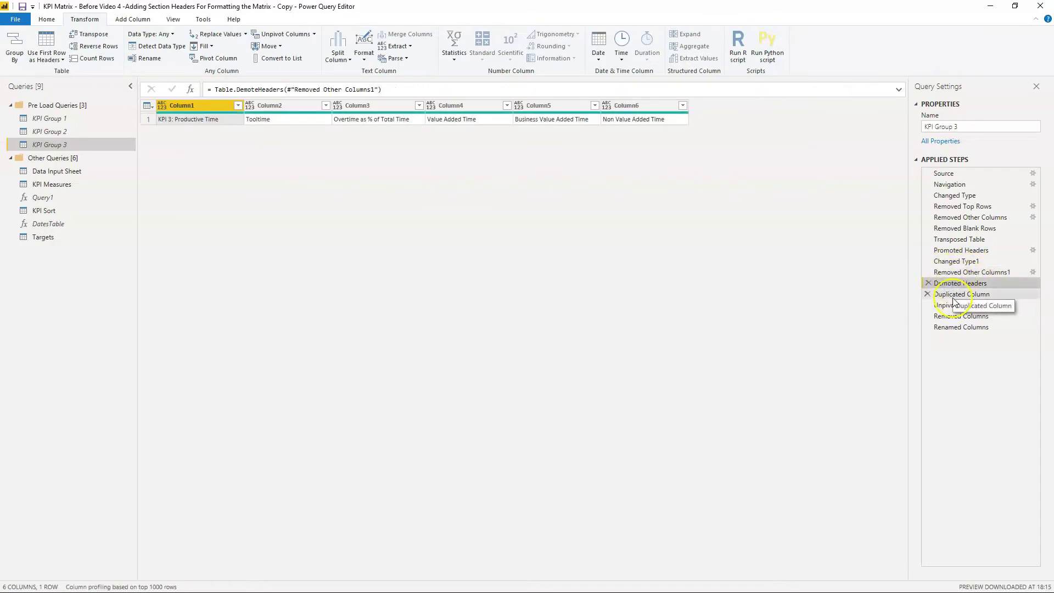
{"action": "left_click", "coordinate": [953, 297]}
{"action": "left_click", "coordinate": [950, 306]}
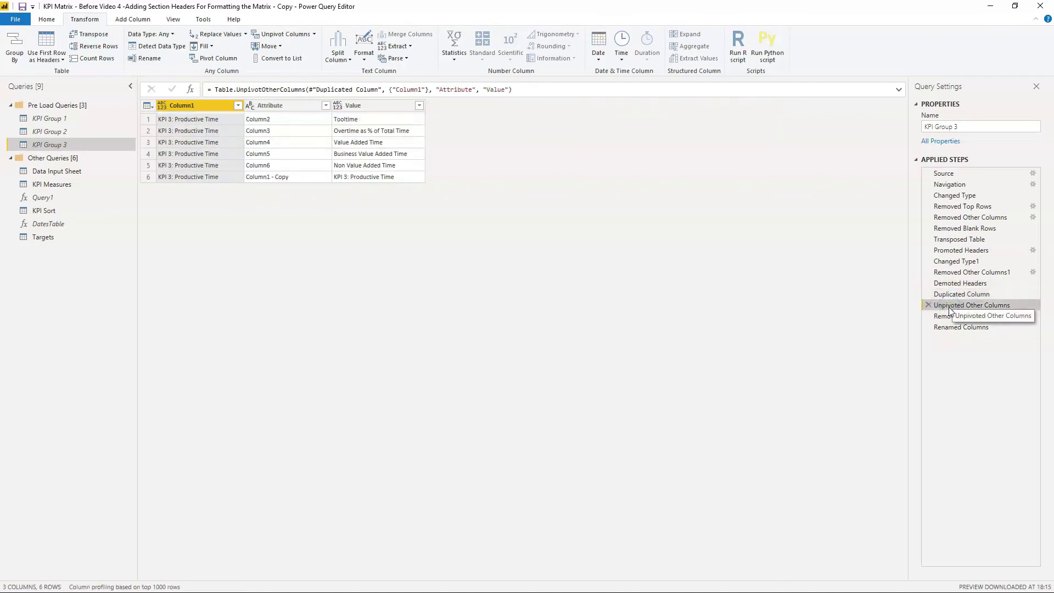
{"action": "left_click", "coordinate": [953, 316]}
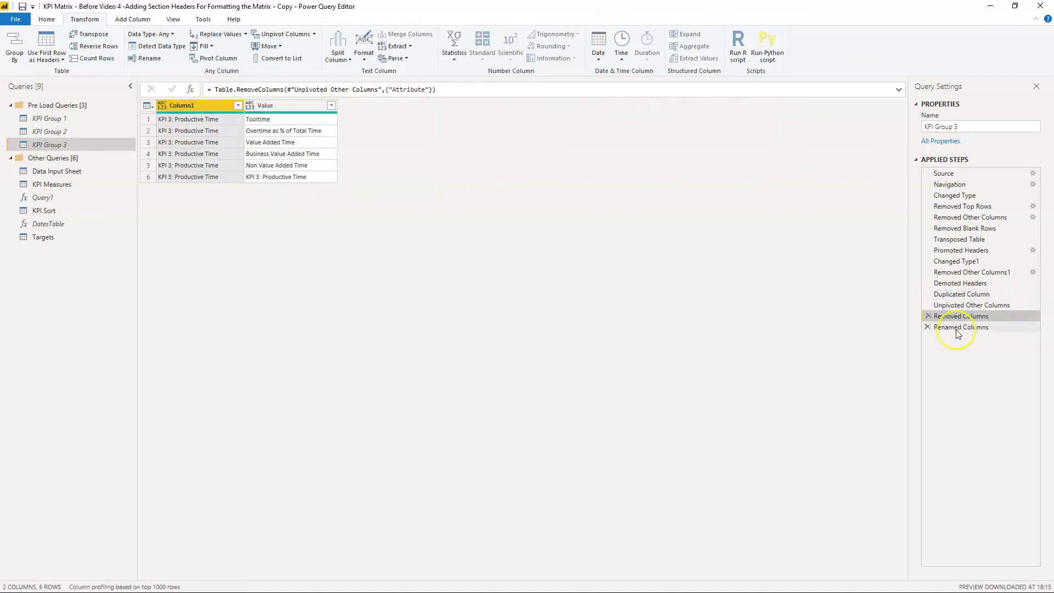
{"action": "left_click", "coordinate": [958, 328]}
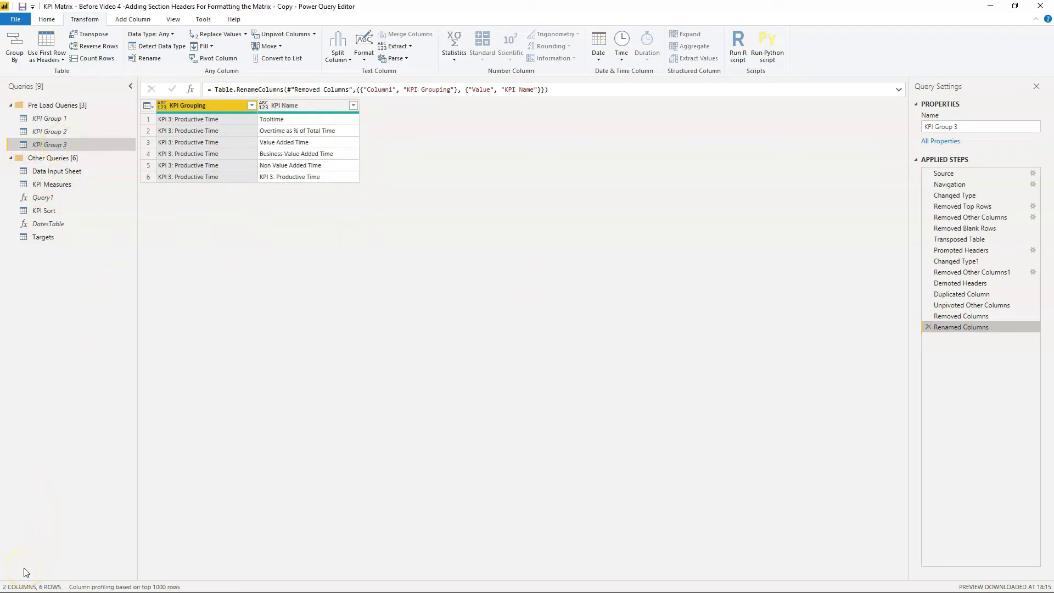
{"action": "key", "text": "ctrl+v"}
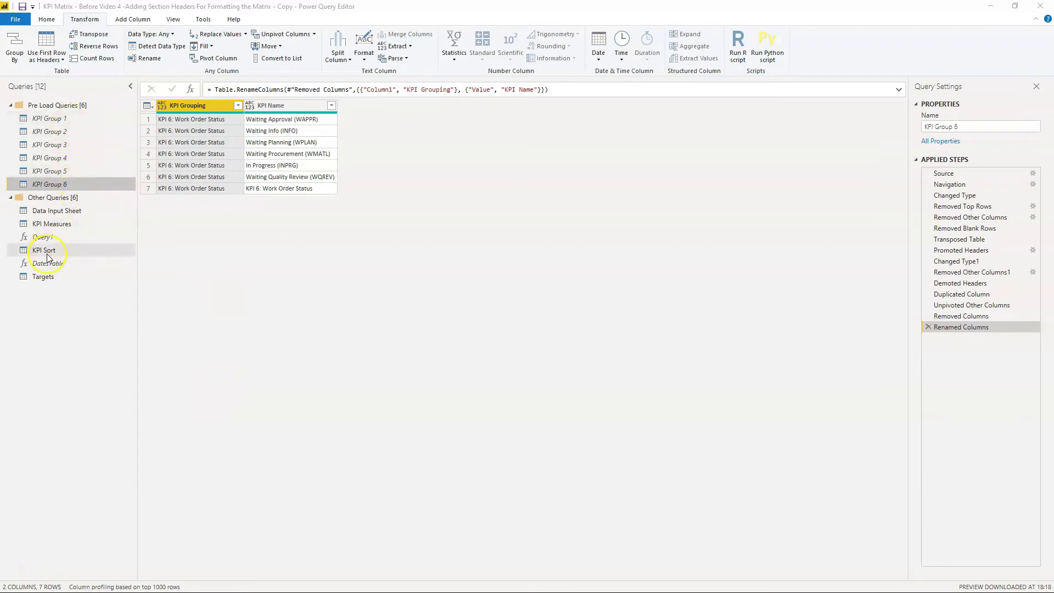
- Start Append Queries as New with three or more tables and add KPI Groups 1–5
{"action": "left_click", "coordinate": [48, 20]}
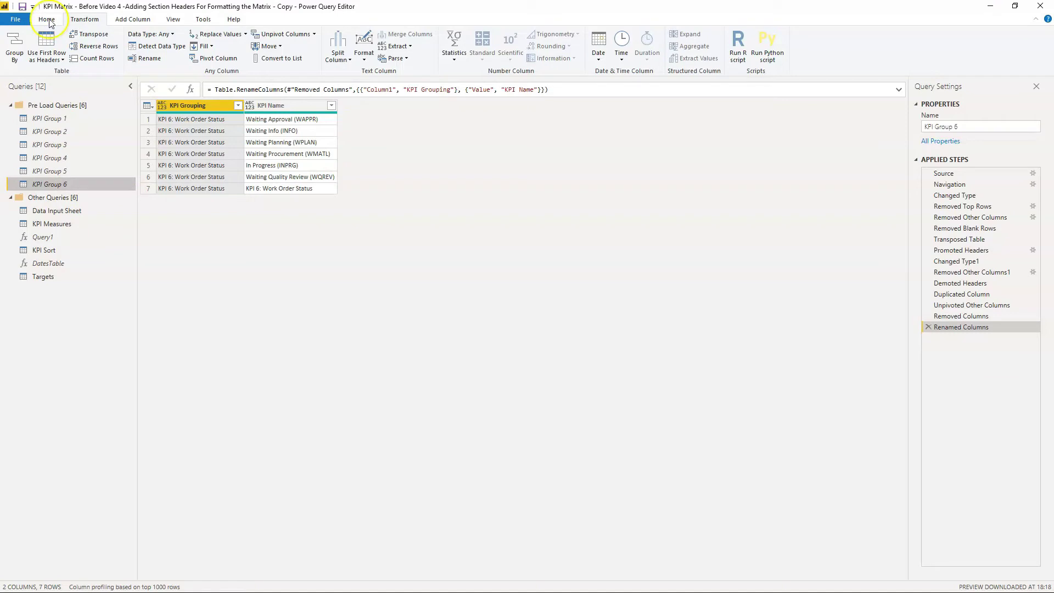
{"action": "left_click", "coordinate": [49, 21]}
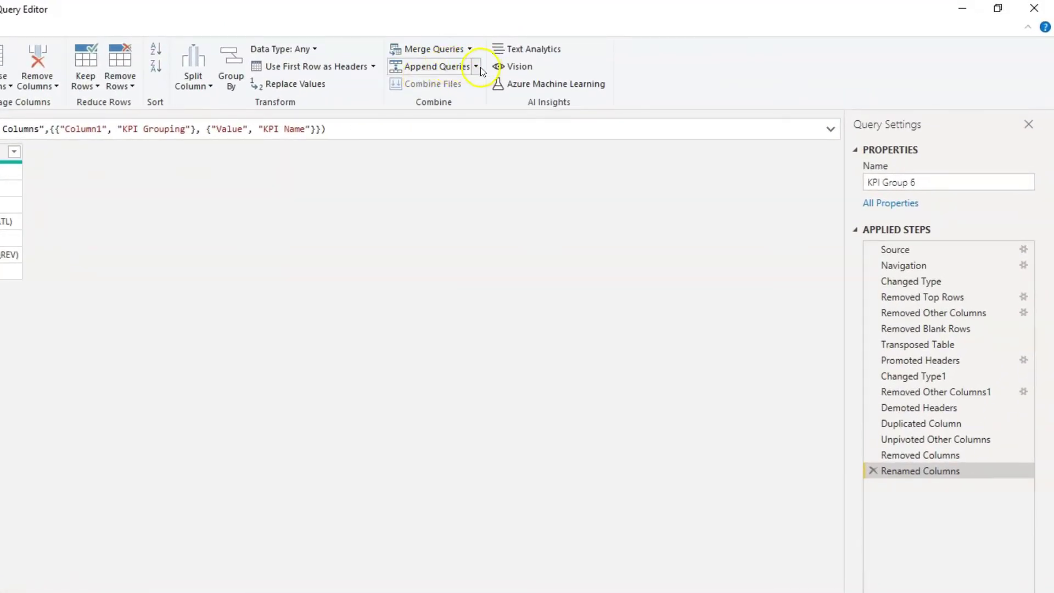
{"action": "left_click", "coordinate": [479, 68]}
{"action": "left_click", "coordinate": [449, 104]}
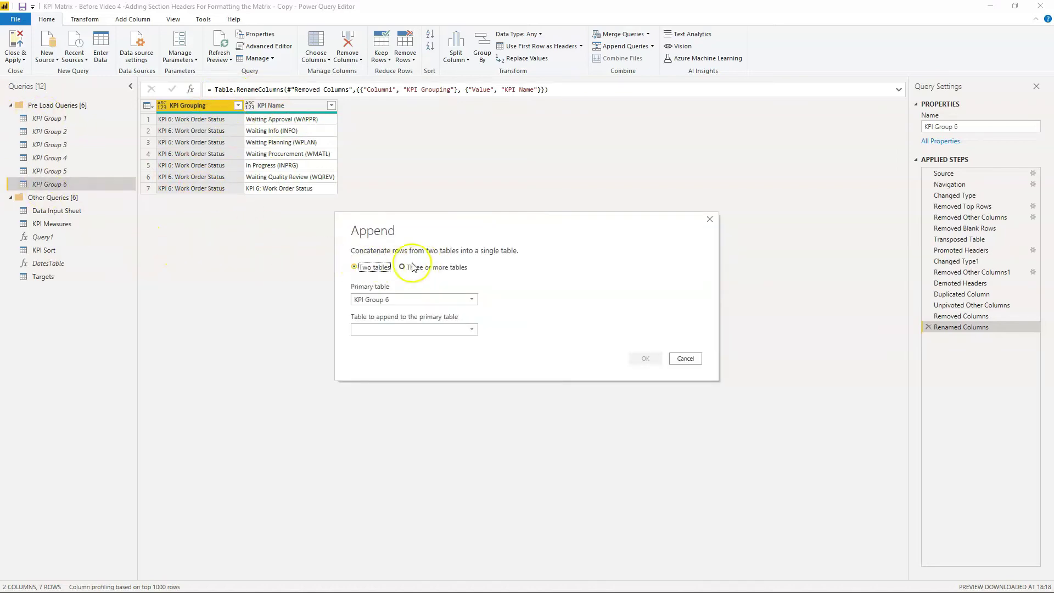
{"action": "left_click", "coordinate": [411, 266]}
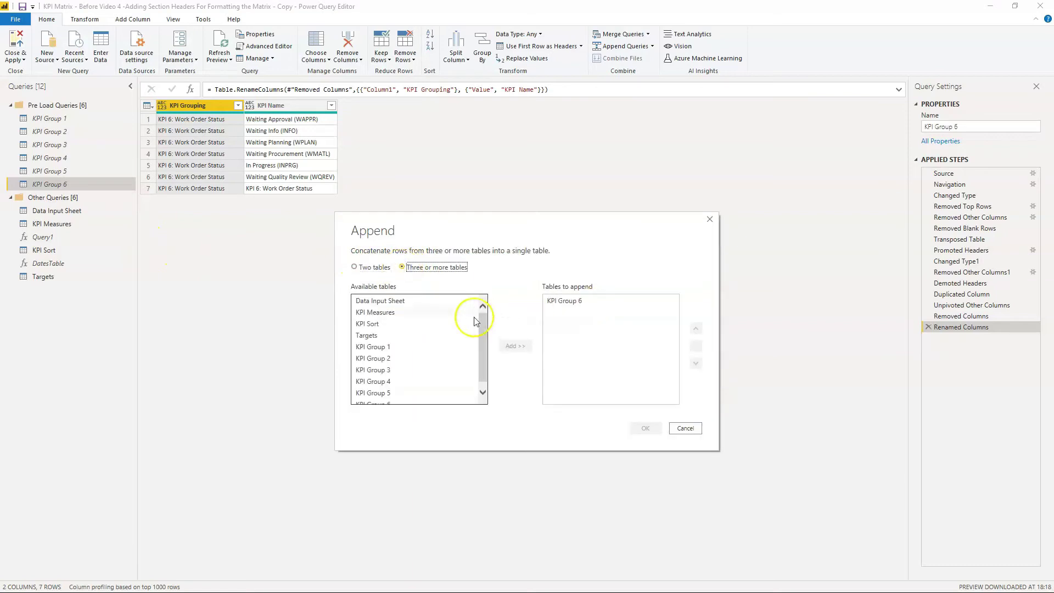
{"action": "double_click", "coordinate": [384, 346]}
{"action": "left_click", "coordinate": [377, 360]}
{"action": "double_click", "coordinate": [378, 359]}
{"action": "double_click", "coordinate": [377, 371]}
{"action": "double_click", "coordinate": [377, 381]}
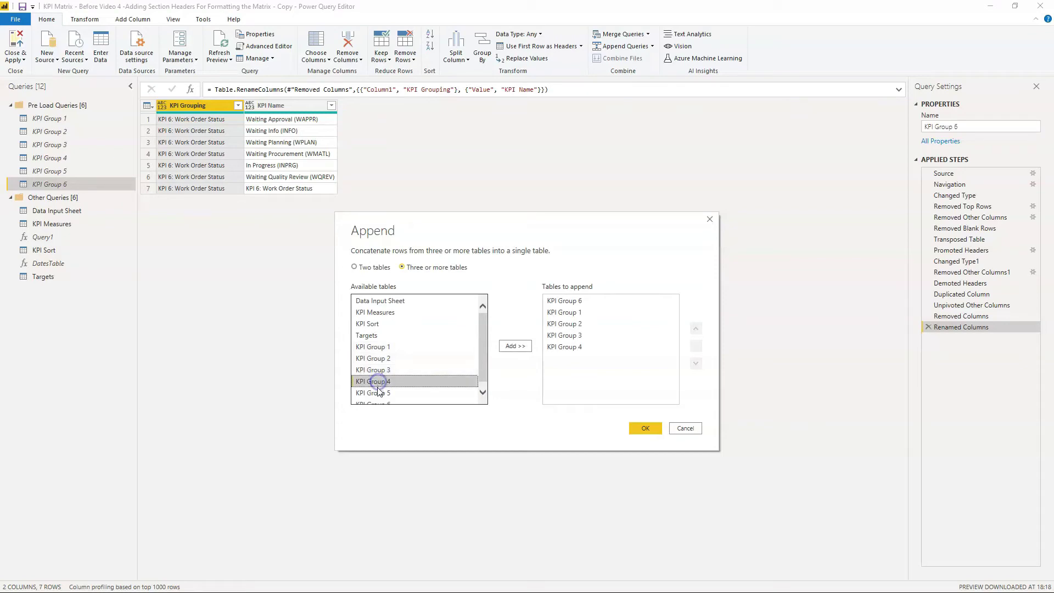
{"action": "double_click", "coordinate": [377, 393]}
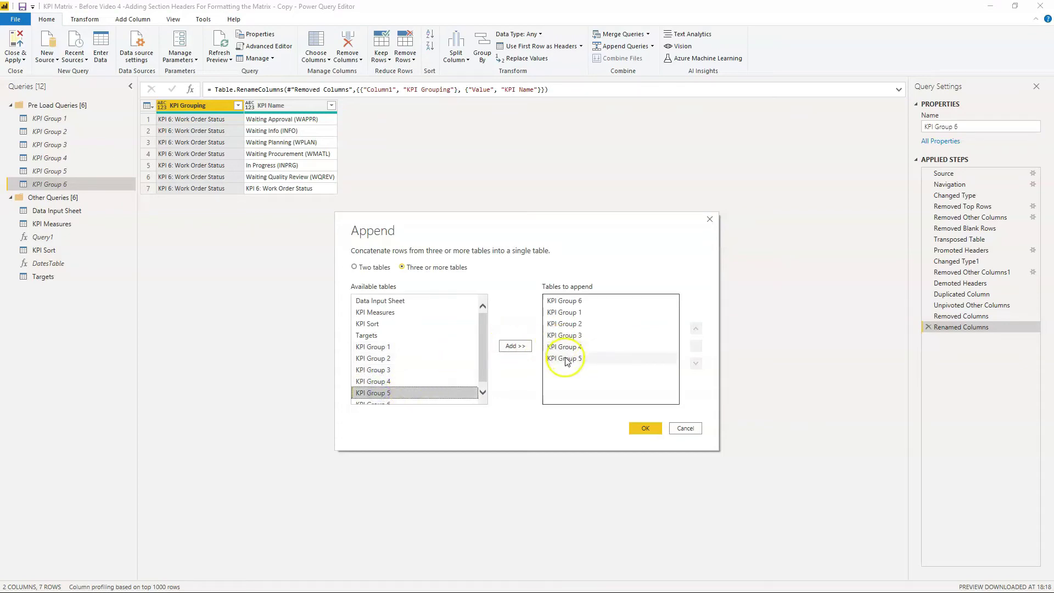
- Move KPI Group 6 to the end of the append order and create the appended query
{"action": "left_click", "coordinate": [564, 301]}
{"action": "left_click", "coordinate": [696, 363]}
{"action": "left_click", "coordinate": [696, 363]}
{"action": "left_click", "coordinate": [697, 364]}
{"action": "left_click", "coordinate": [696, 363]}
{"action": "left_click", "coordinate": [696, 363]}
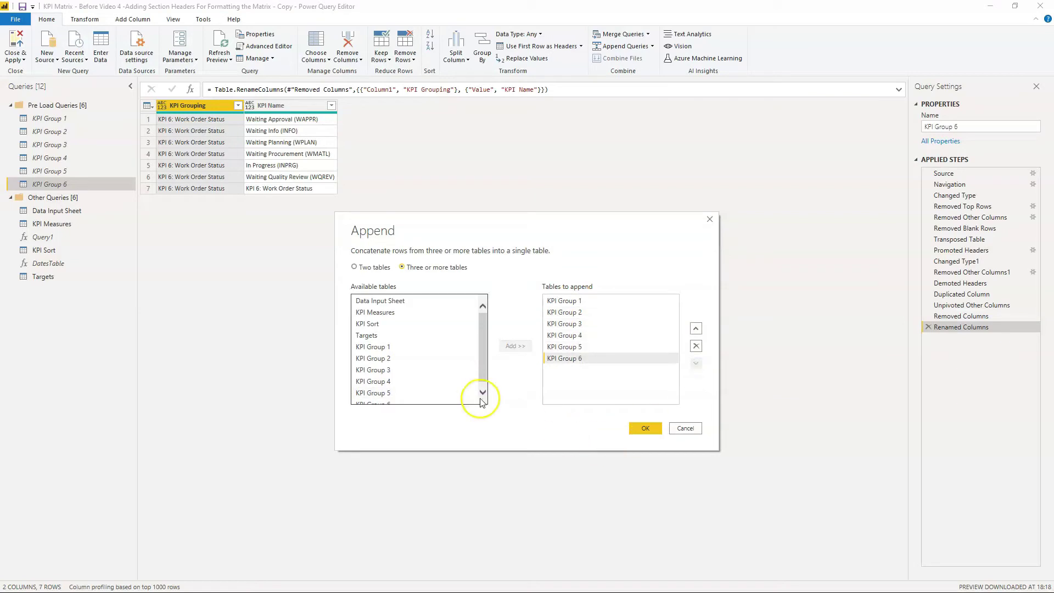
{"action": "left_click", "coordinate": [646, 428]}
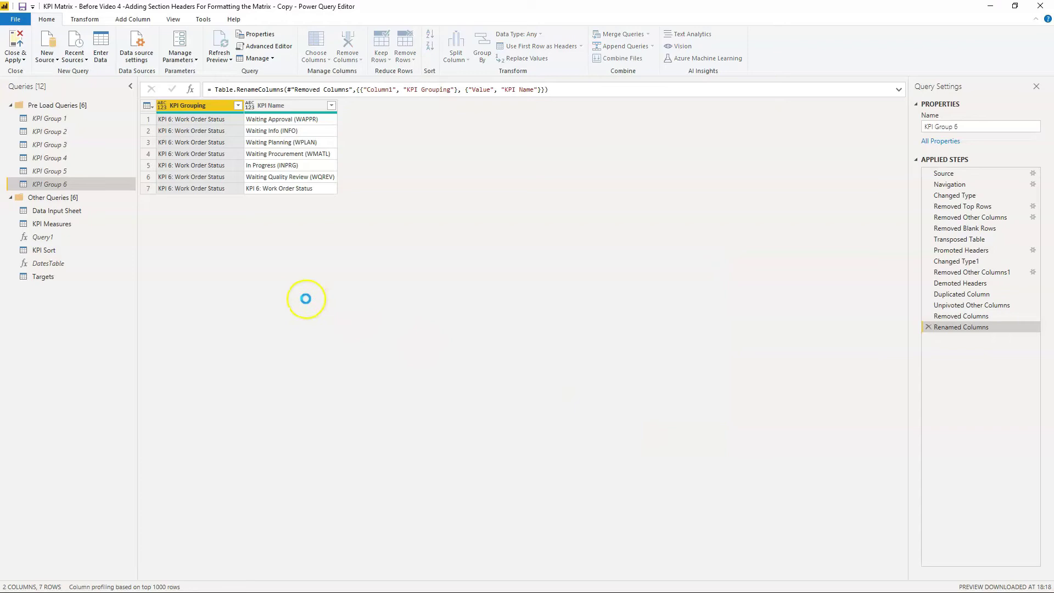
- Rename the Append1 query to KPI Groupings in Query Settings
{"action": "double_click", "coordinate": [956, 126]}
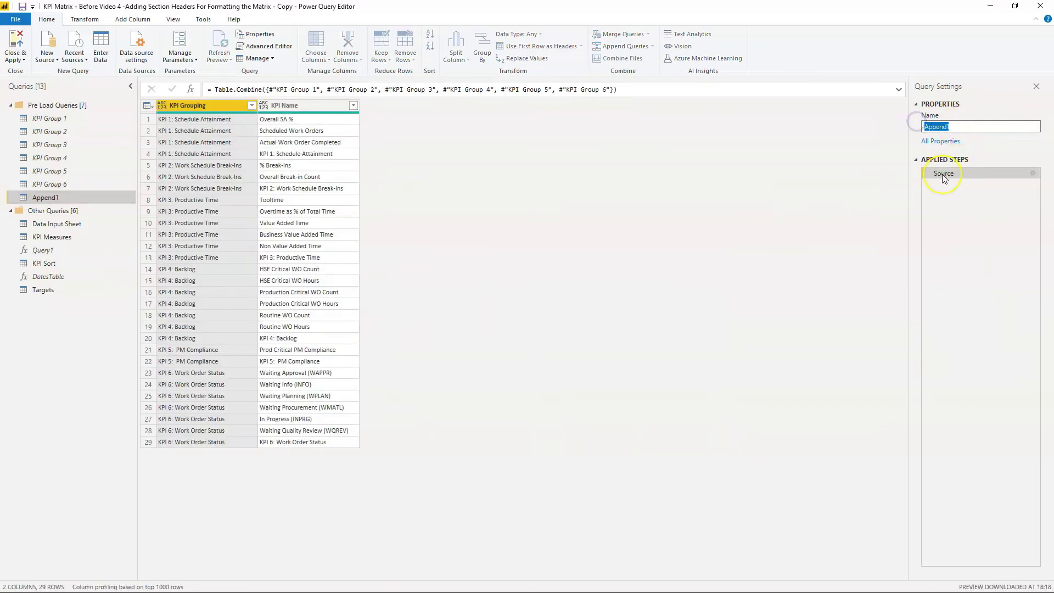
{"action": "type", "text": "KPI rGroupings"}
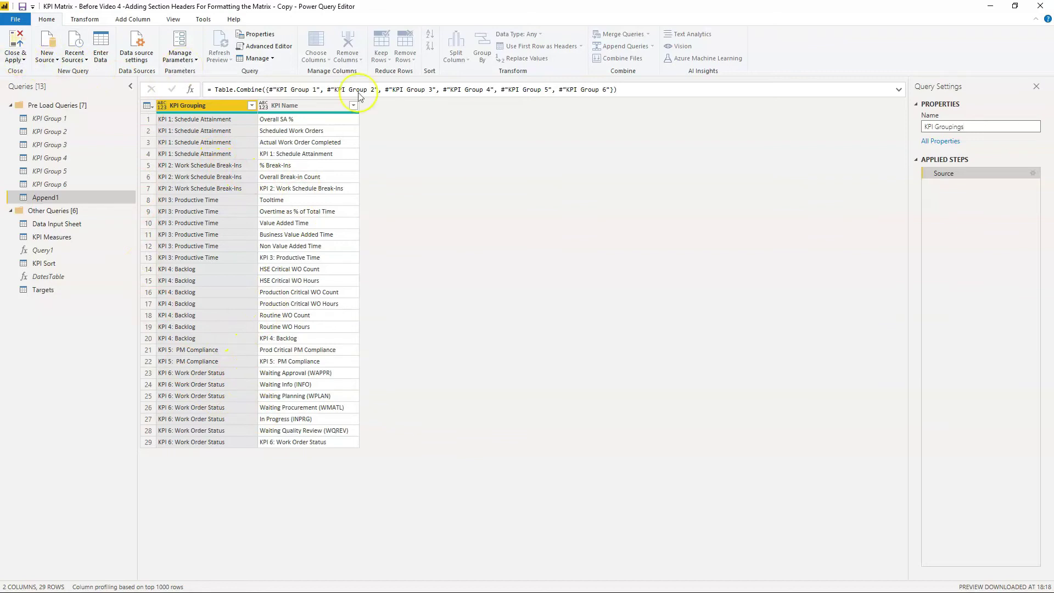
{"action": "key", "text": "Return"}
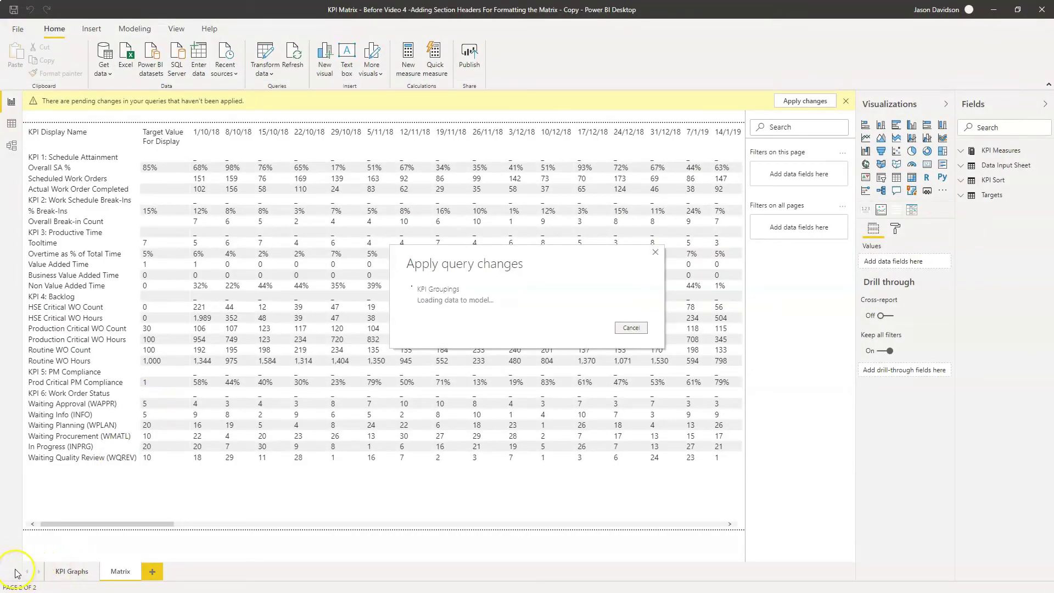
- In Model view, move KPI Groupings beside Data Input Sheet and begin deleting its Targets relationship
{"action": "left_click", "coordinate": [11, 145]}
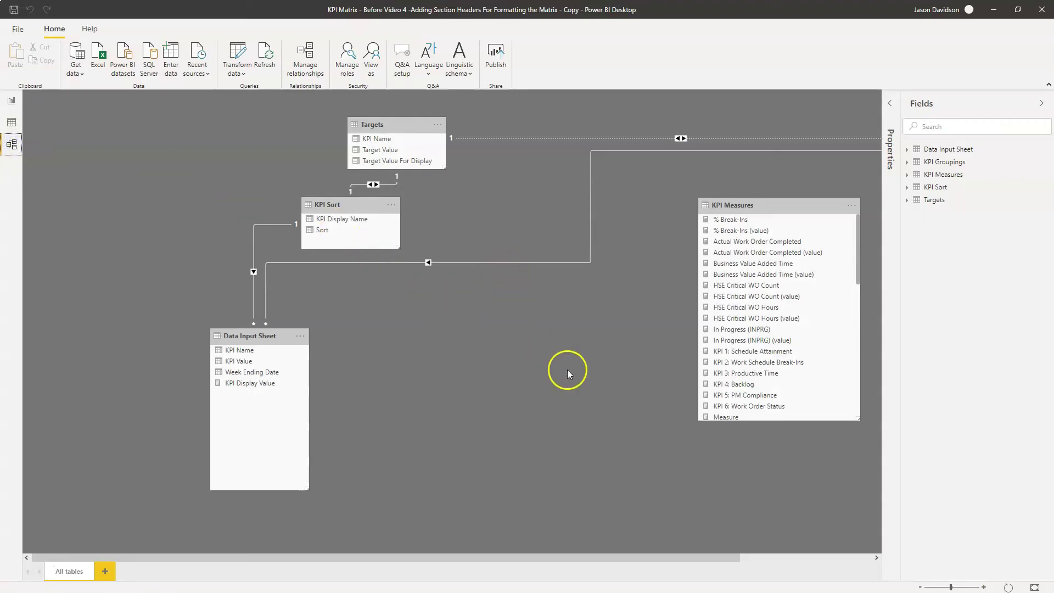
{"action": "left_click_drag", "start_coordinate": [732, 558], "coordinate": [861, 556]}
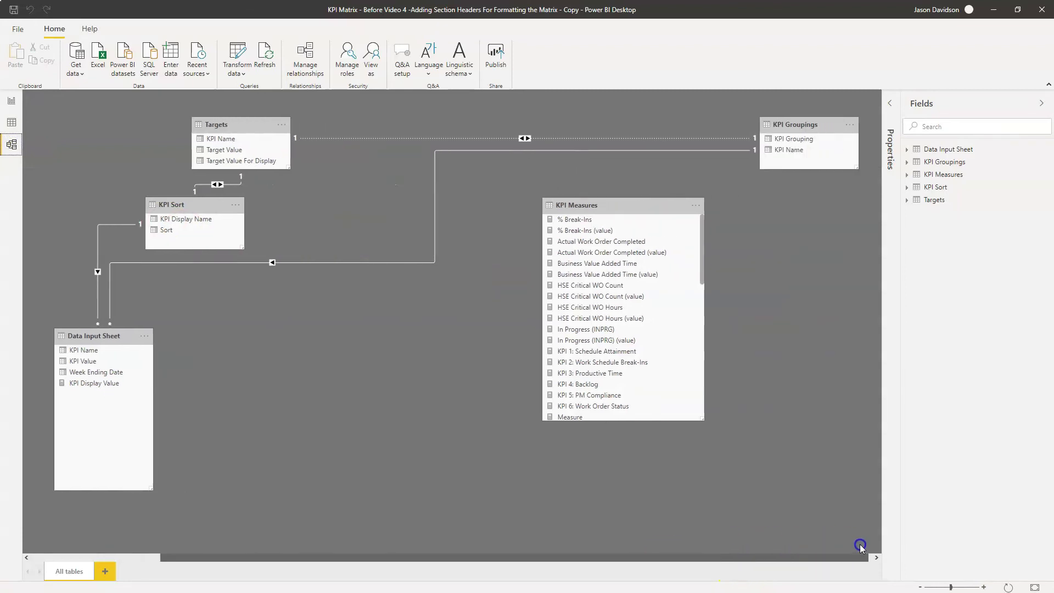
{"action": "left_click", "coordinate": [754, 141]}
{"action": "left_click_drag", "start_coordinate": [754, 142], "coordinate": [259, 463]}
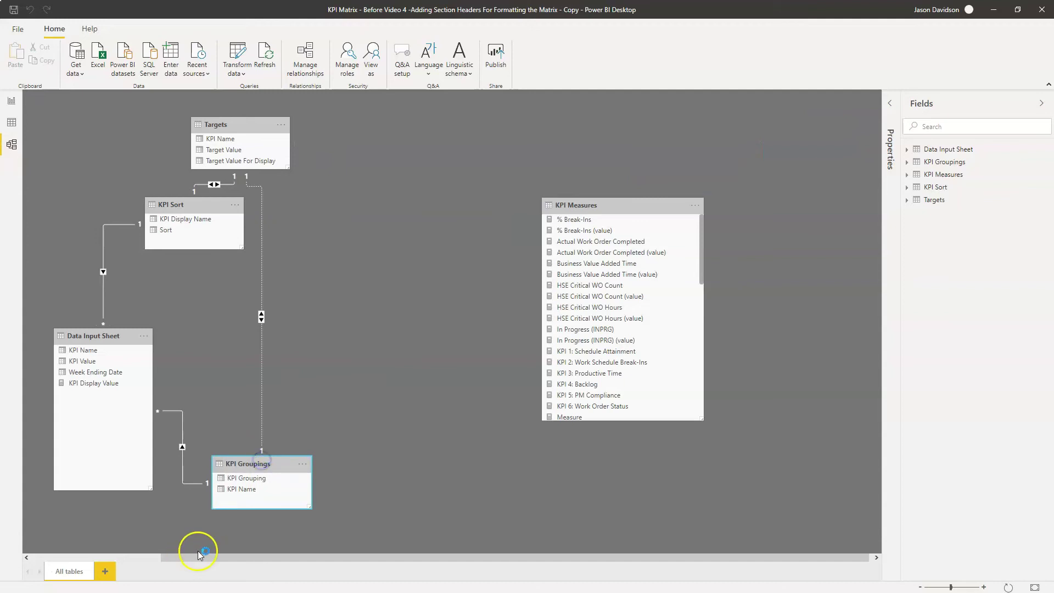
{"action": "left_click_drag", "start_coordinate": [205, 559], "coordinate": [102, 556]}
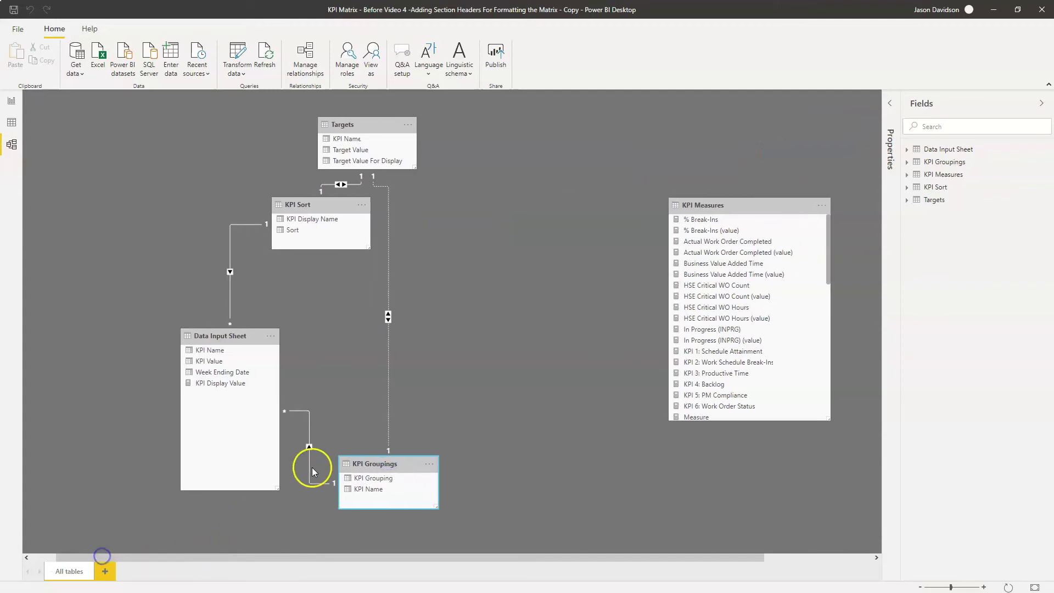
{"action": "right_click", "coordinate": [390, 254]}
{"action": "left_click", "coordinate": [422, 263]}
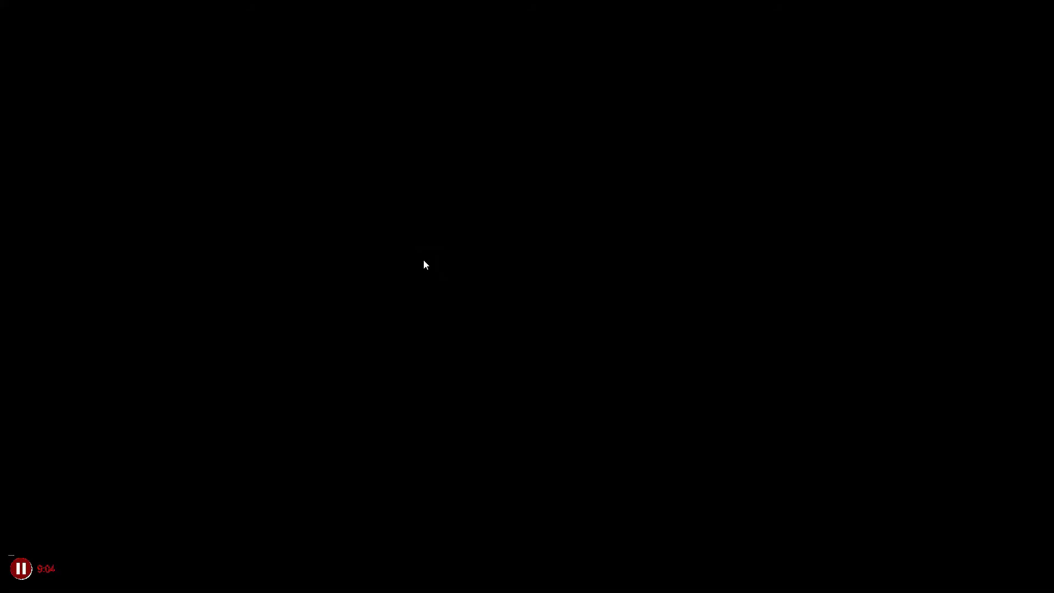
- Delete the Targets–KPI Groupings relationship and move the KPI Sort table to the diagram's centre
{"action": "left_click", "coordinate": [419, 262]}
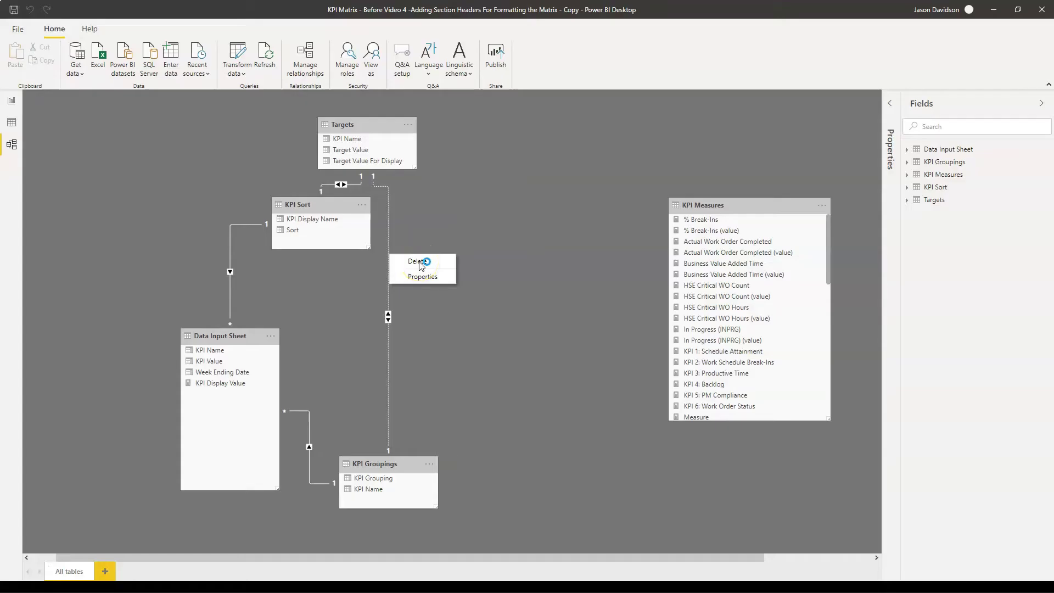
{"action": "left_click", "coordinate": [420, 264]}
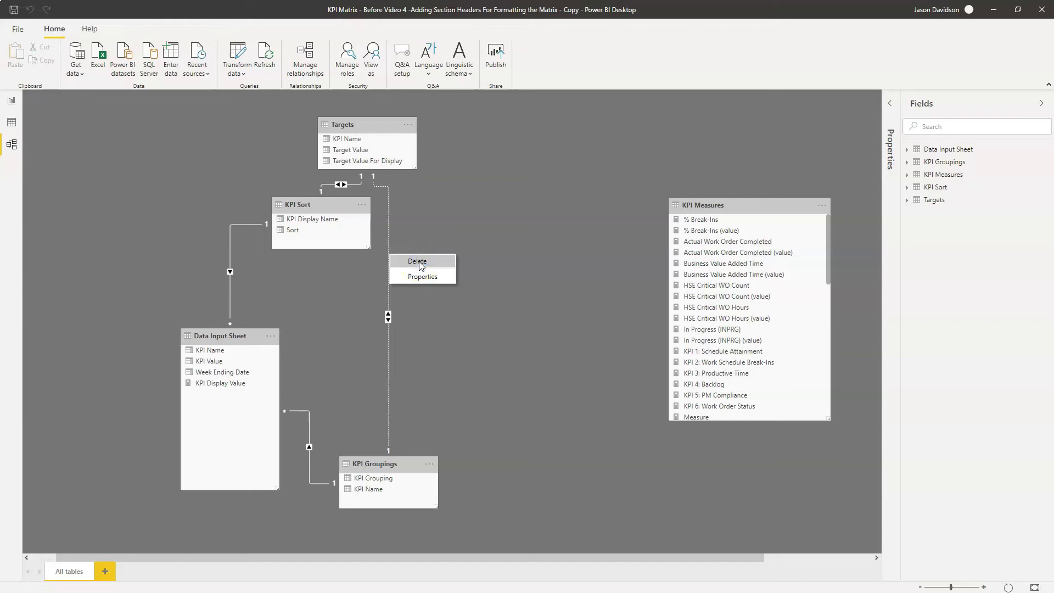
{"action": "left_click", "coordinate": [421, 263]}
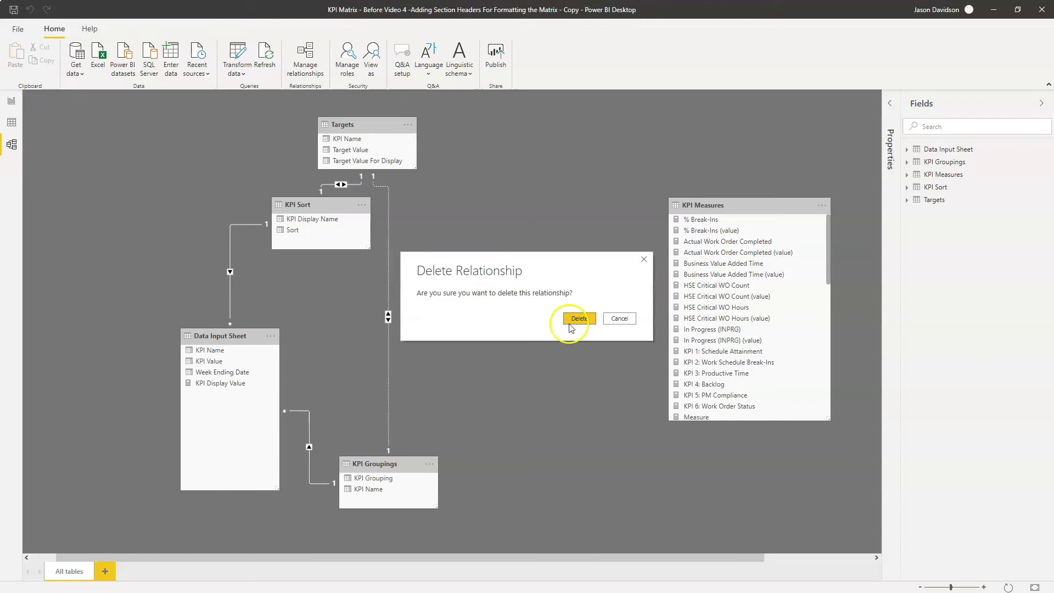
{"action": "left_click", "coordinate": [581, 318]}
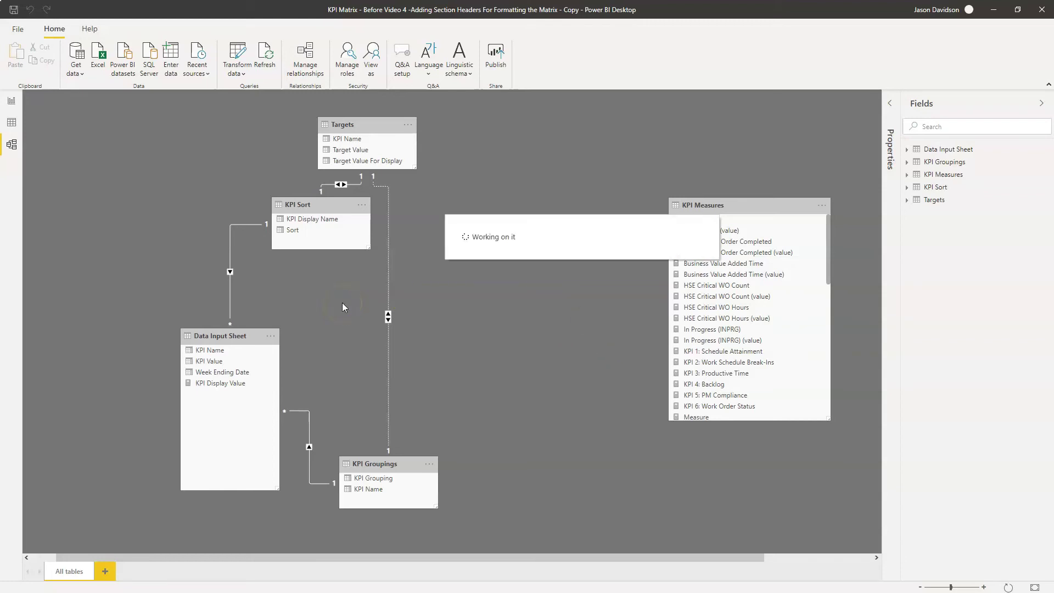
{"action": "left_click_drag", "start_coordinate": [304, 205], "coordinate": [389, 298]}
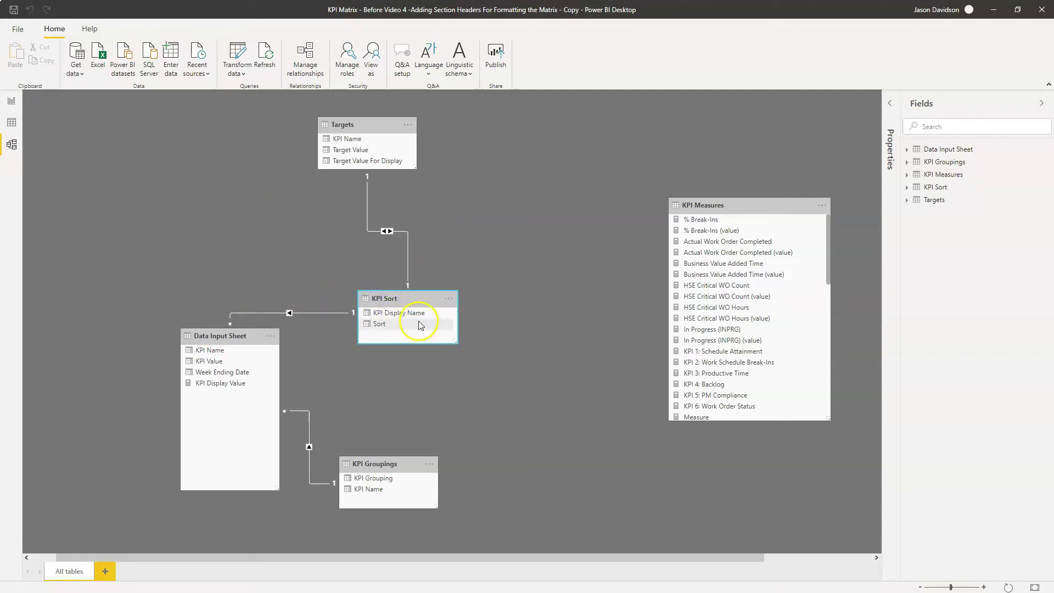
- Replace the Data Input Sheet–KPI Groupings link with KPI Name to KPI Sort's KPI Display Name
{"action": "right_click", "coordinate": [308, 420]}
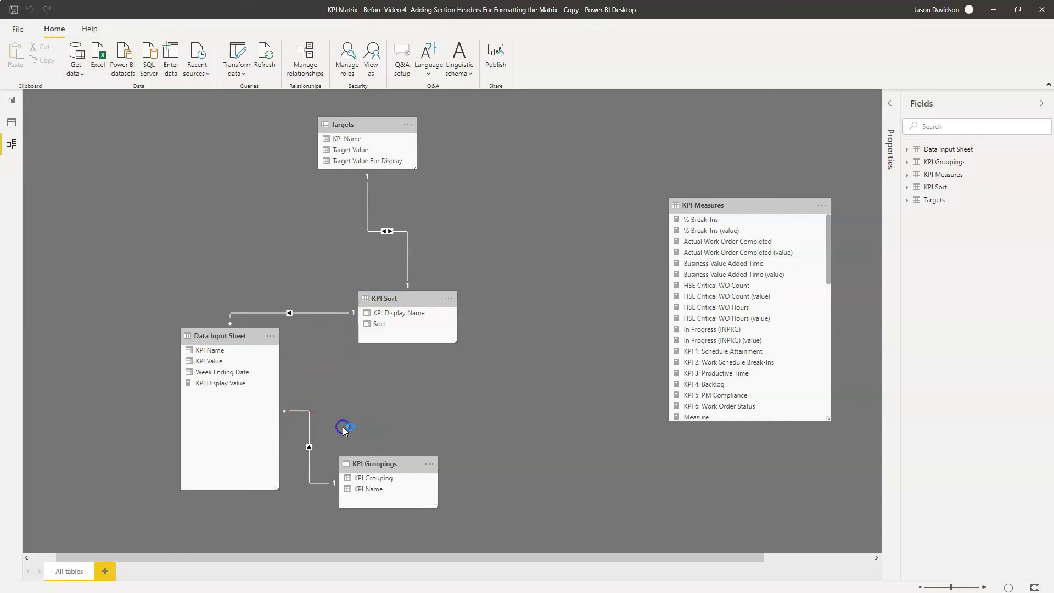
{"action": "left_click", "coordinate": [581, 324]}
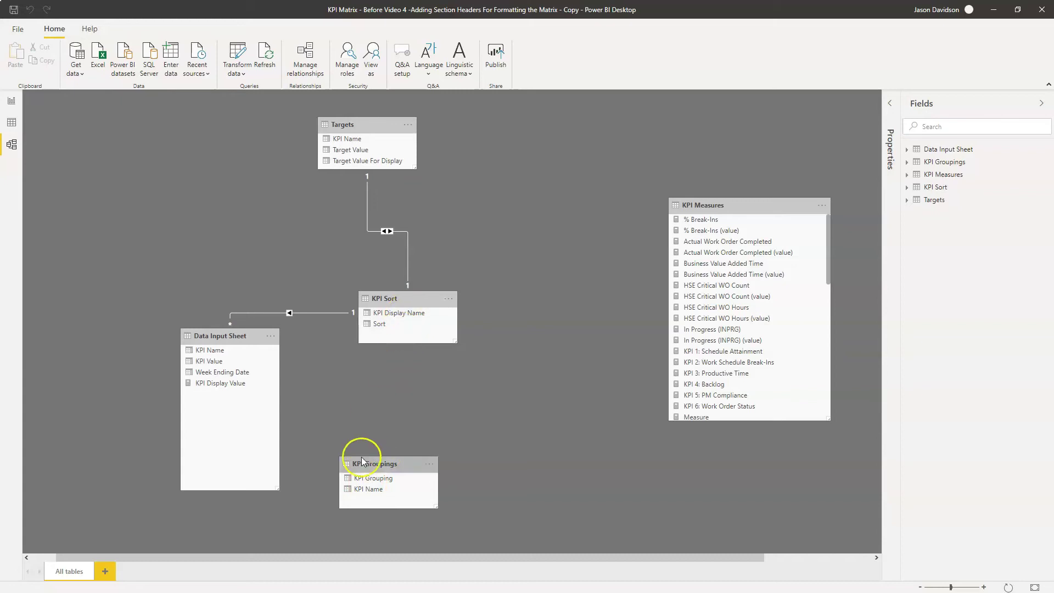
{"action": "left_click_drag", "start_coordinate": [360, 488], "coordinate": [403, 312]}
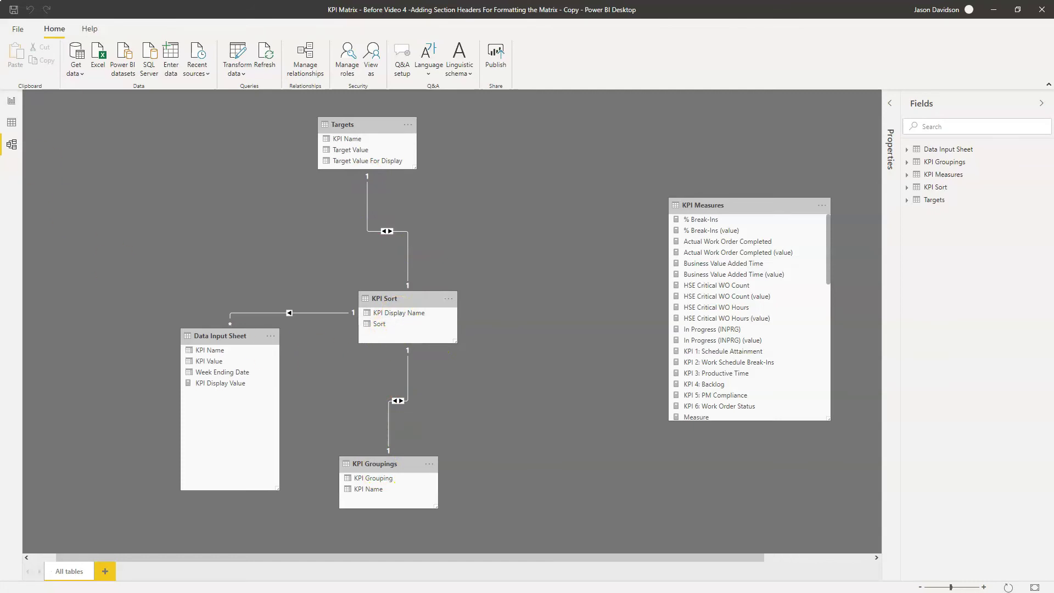
{"action": "left_click", "coordinate": [12, 104]}
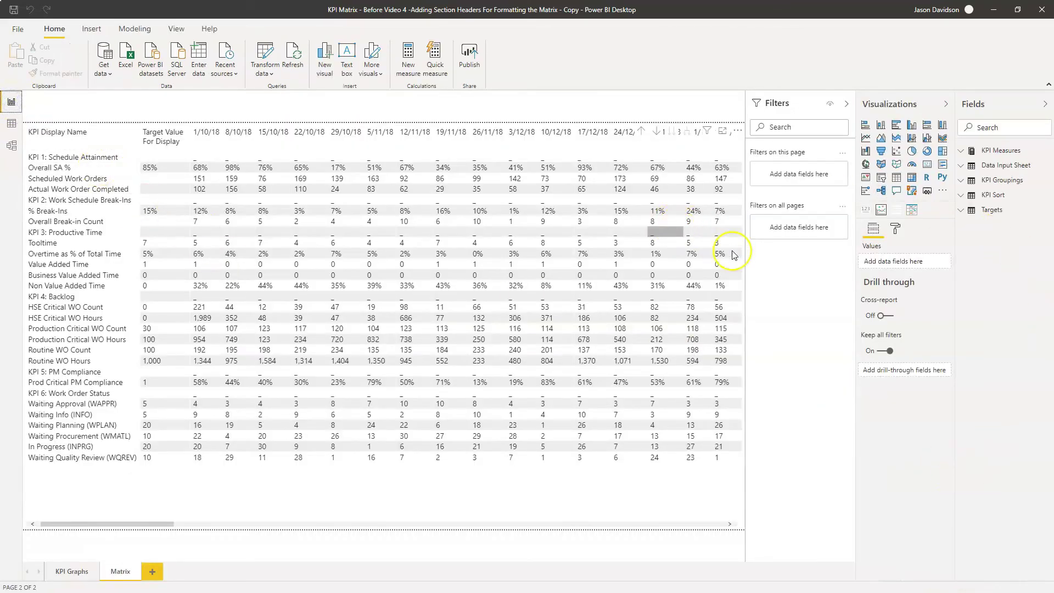
- Add KPI Grouping from the KPI Groupings table to the matrix Rows above KPI Display Name
{"action": "left_click", "coordinate": [632, 485]}
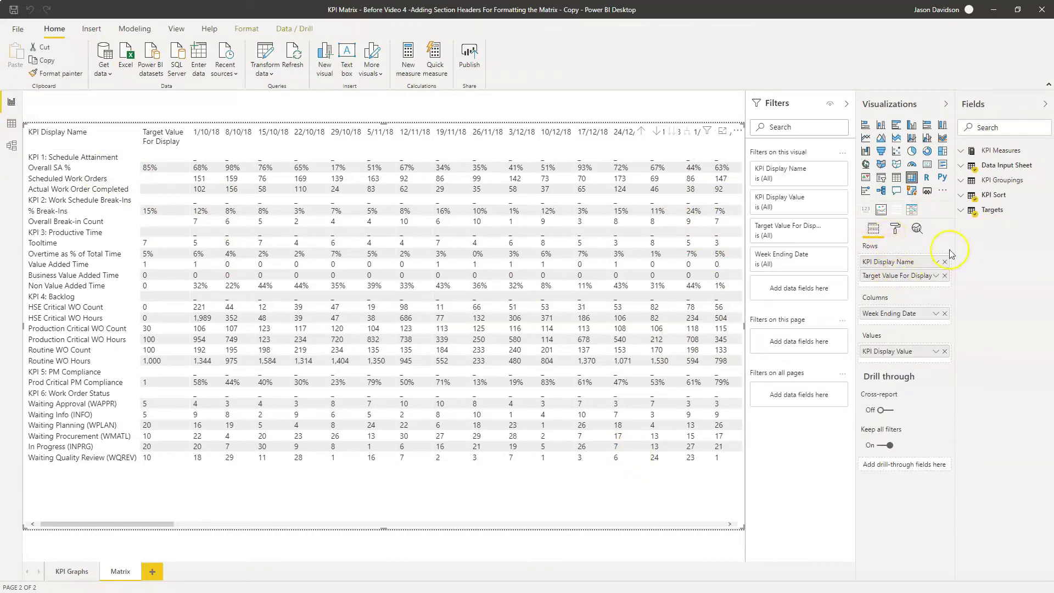
{"action": "left_click", "coordinate": [964, 183]}
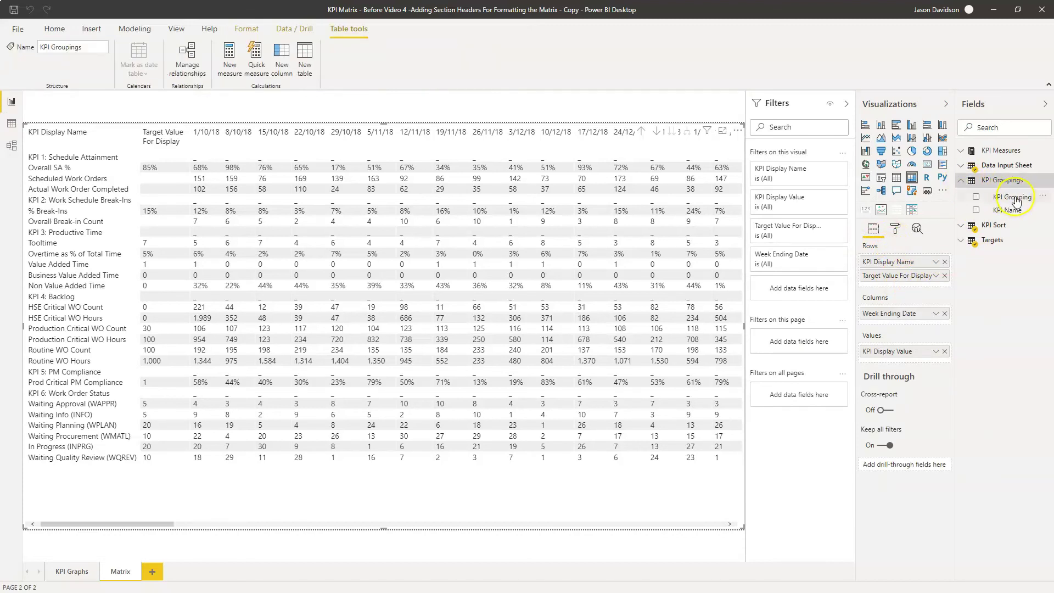
{"action": "left_click_drag", "start_coordinate": [1015, 200], "coordinate": [910, 262]}
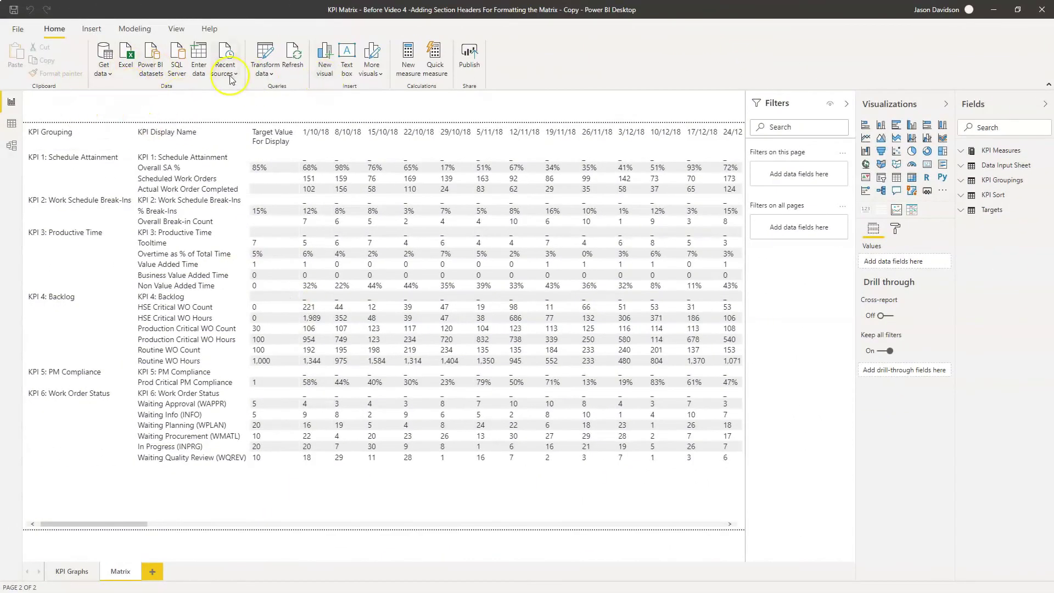
- Delete KPI Sort's relationships to Targets, KPI Groupings and Data Input Sheet in Model view
{"action": "left_click", "coordinate": [11, 146]}
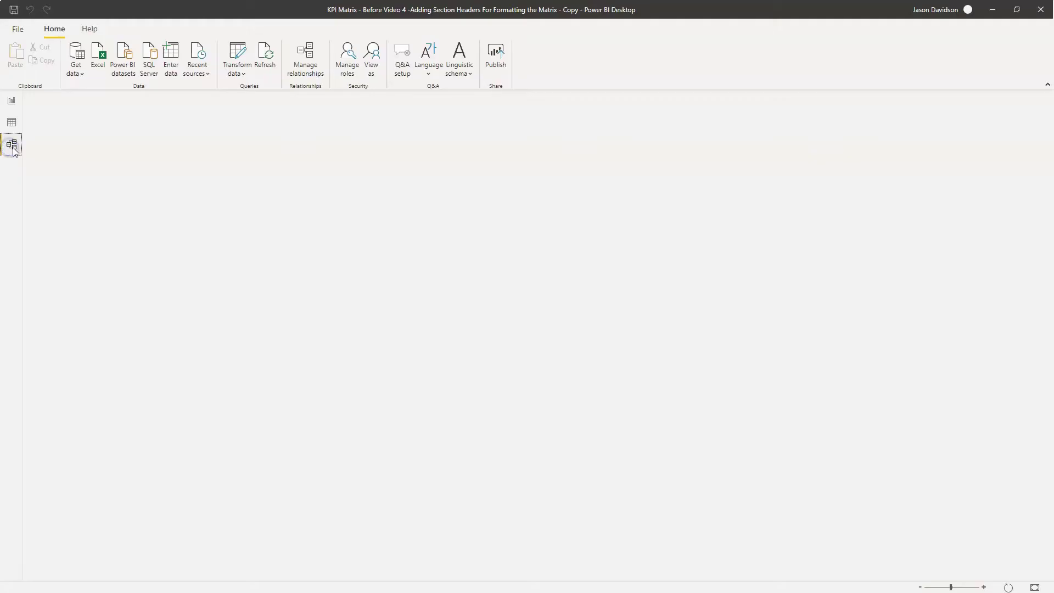
{"action": "right_click", "coordinate": [397, 189]}
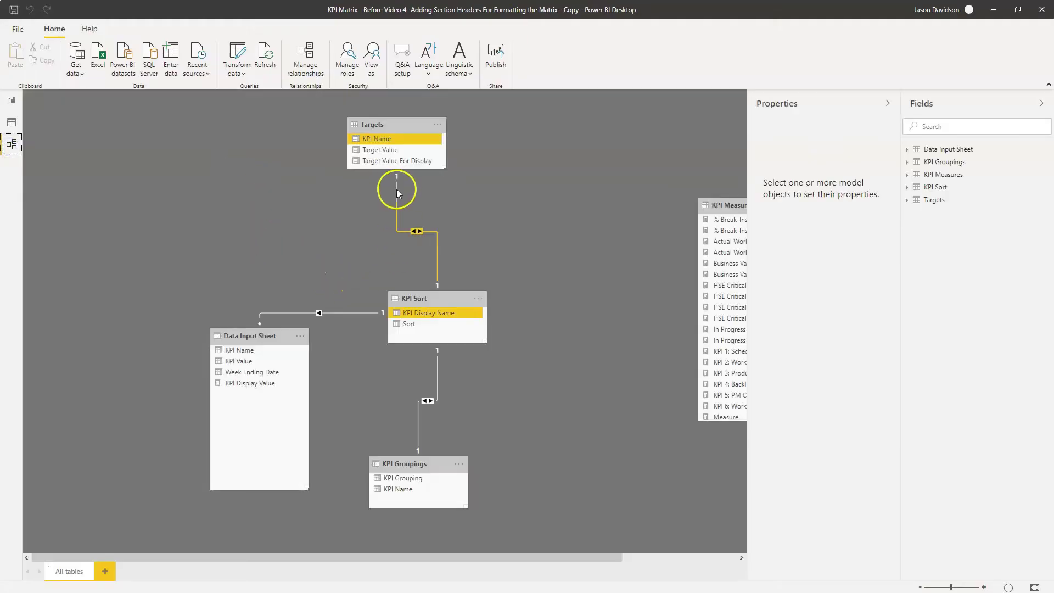
{"action": "left_click", "coordinate": [418, 198]}
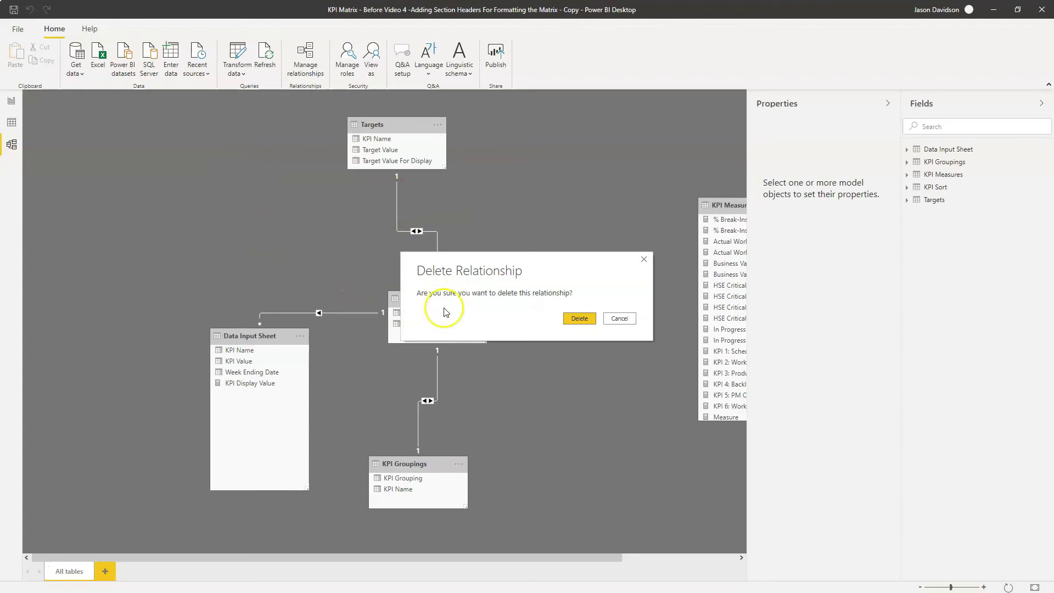
{"action": "left_click", "coordinate": [576, 318]}
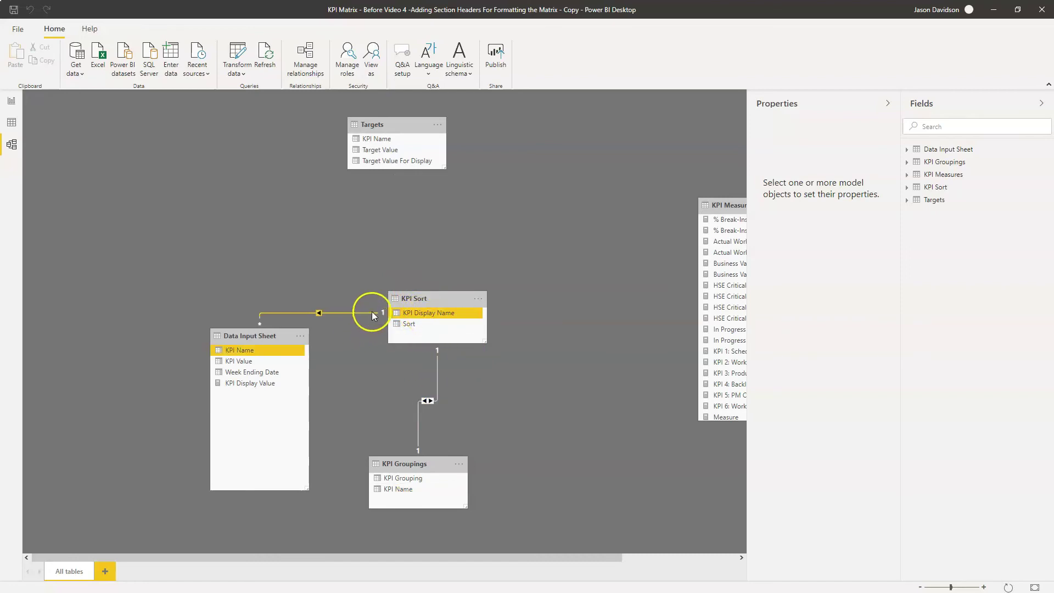
{"action": "right_click", "coordinate": [436, 367]}
{"action": "left_click", "coordinate": [464, 370]}
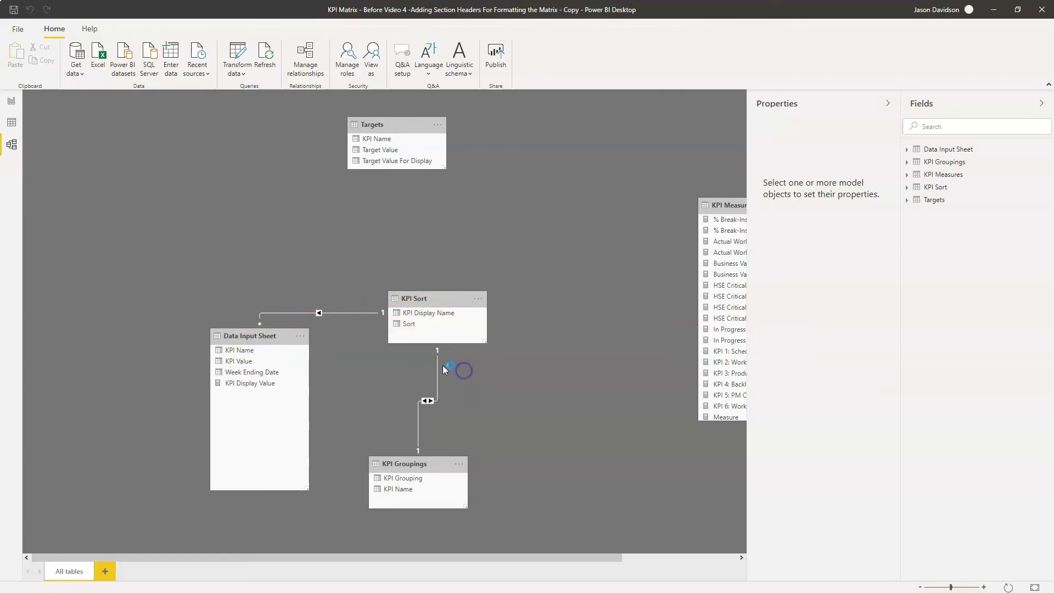
{"action": "left_click", "coordinate": [578, 323]}
{"action": "right_click", "coordinate": [340, 318]}
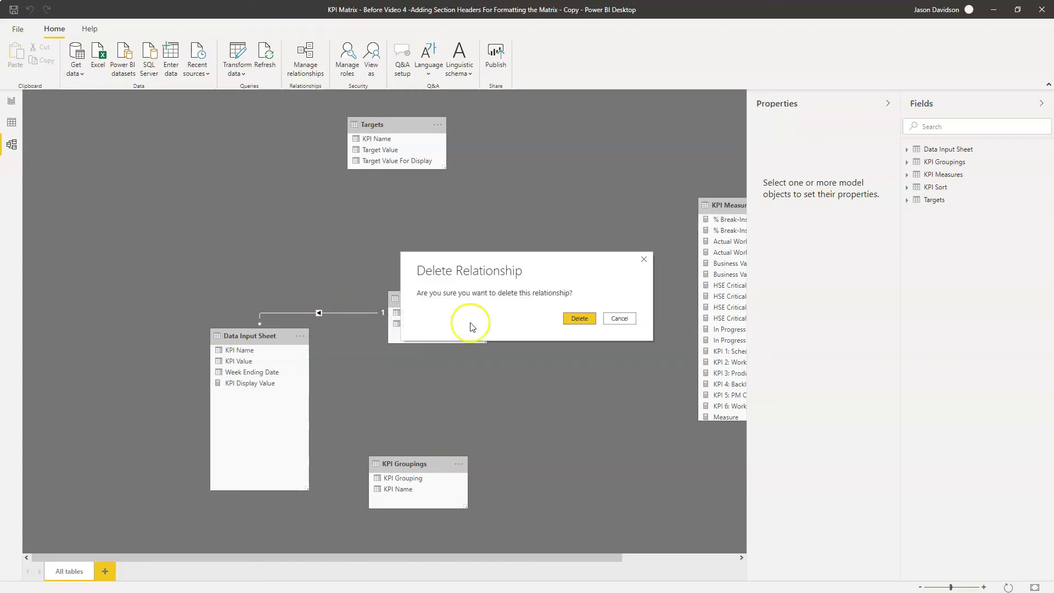
{"action": "left_click", "coordinate": [580, 320]}
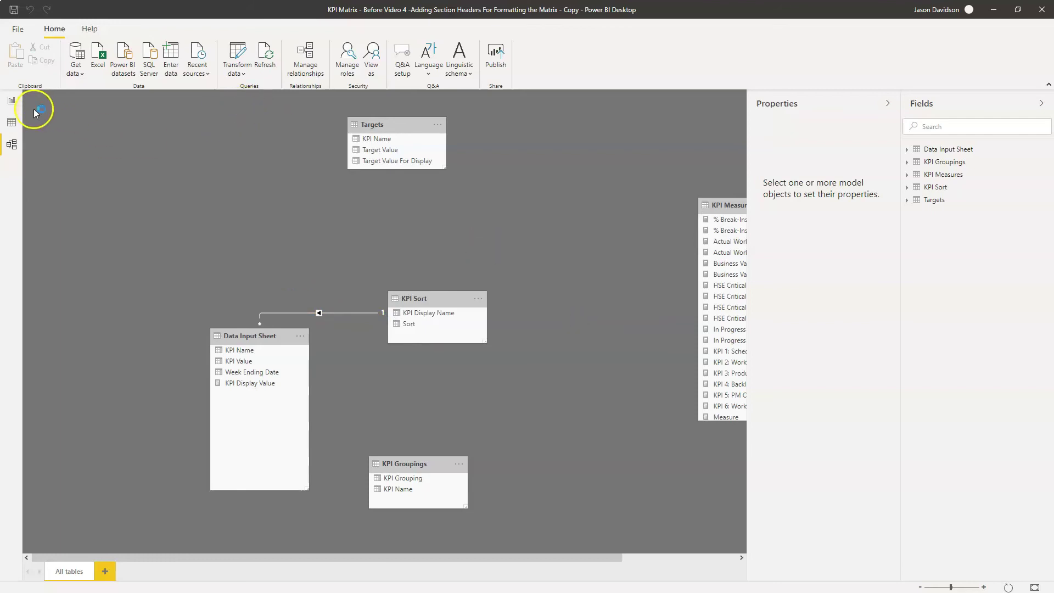
{"action": "left_click", "coordinate": [239, 74]}
- Open the Create Table data behind the KPI Sort query's Source step
{"action": "left_click", "coordinate": [264, 90]}
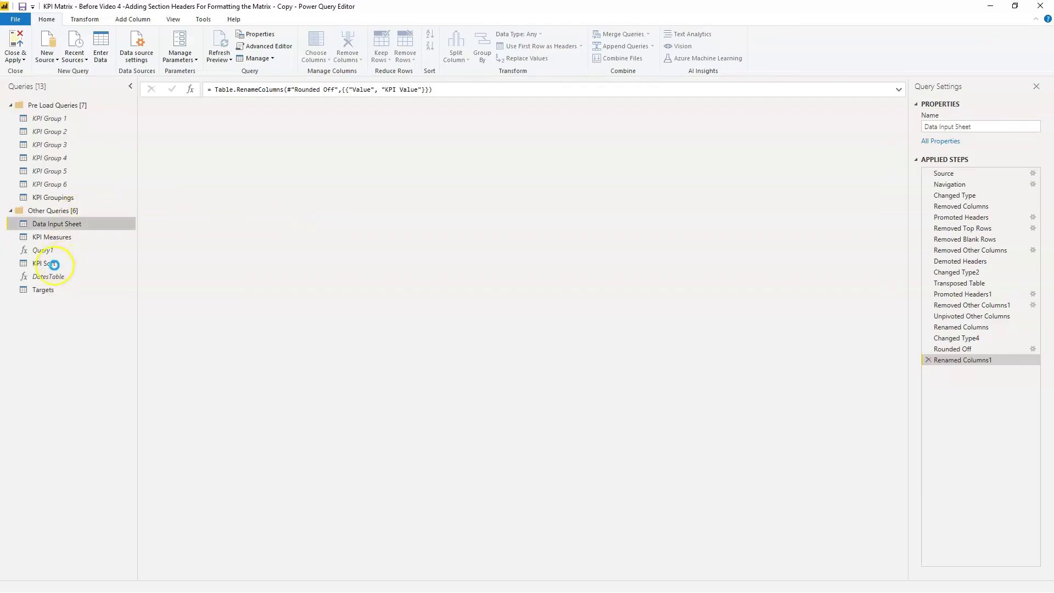
{"action": "left_click", "coordinate": [44, 265]}
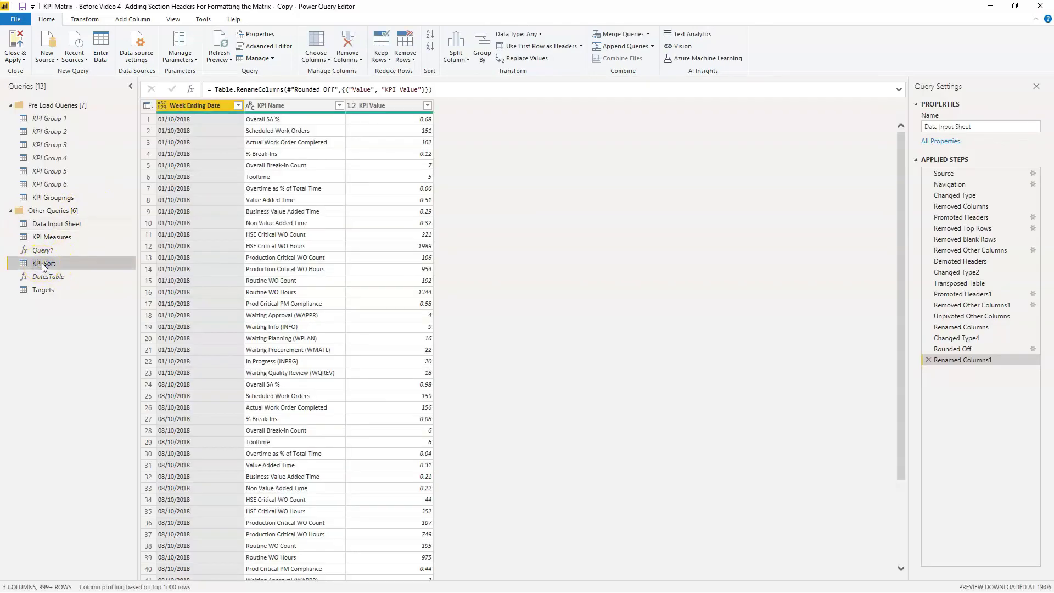
{"action": "left_click", "coordinate": [45, 267]}
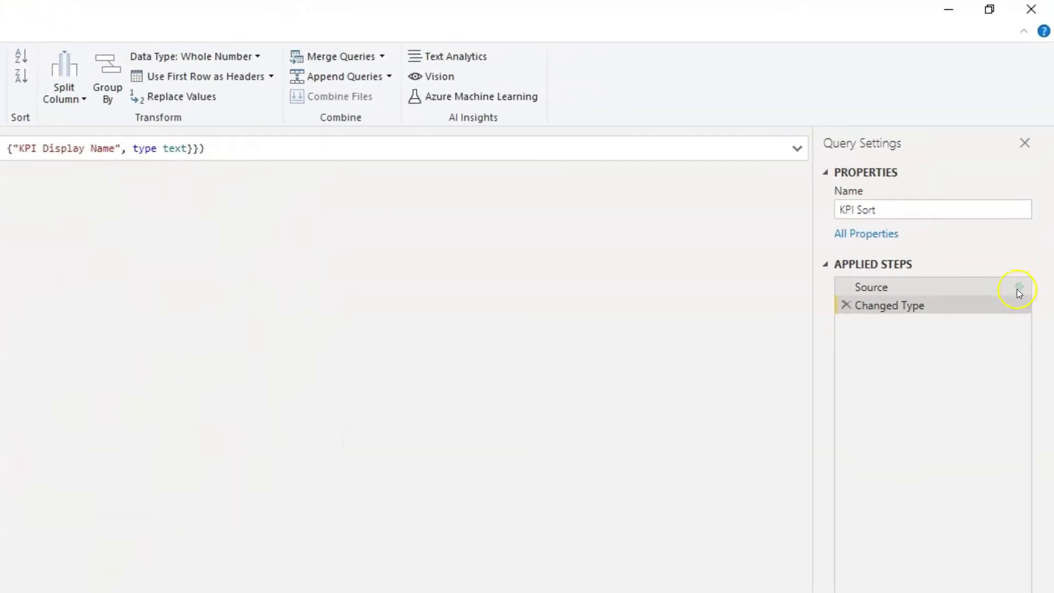
{"action": "left_click", "coordinate": [1017, 288]}
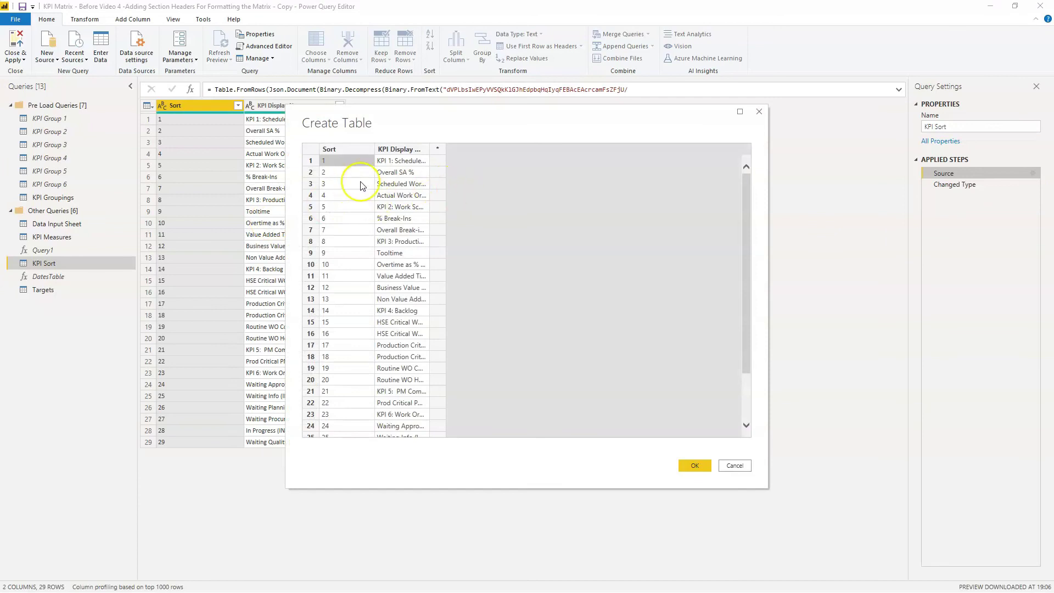
- Insert an empty column before KPI Display Name and paste the display names into it
{"action": "left_click_drag", "start_coordinate": [430, 148], "coordinate": [492, 148]}
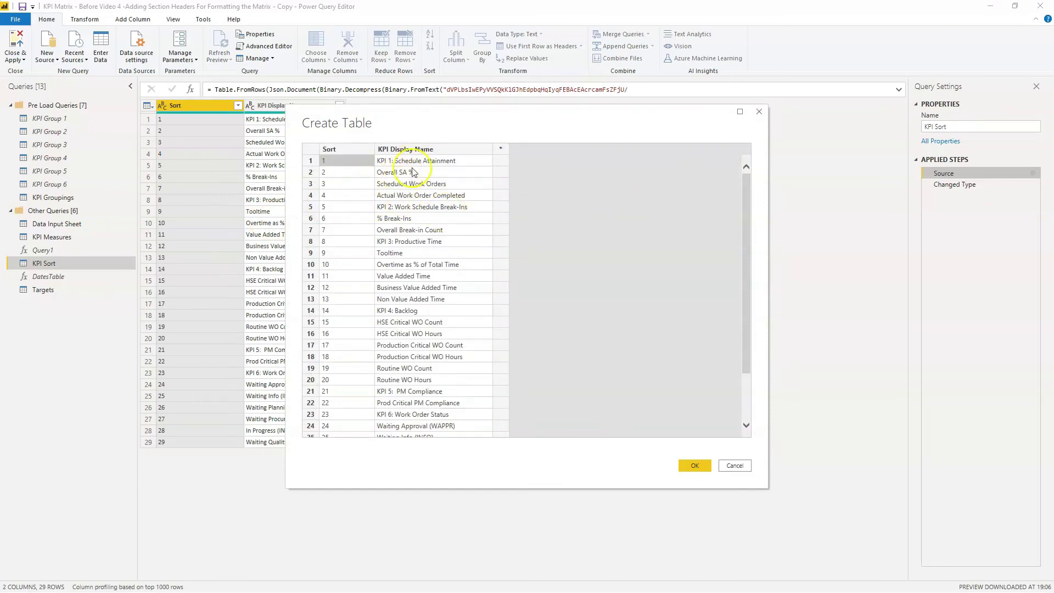
{"action": "left_click", "coordinate": [399, 149]}
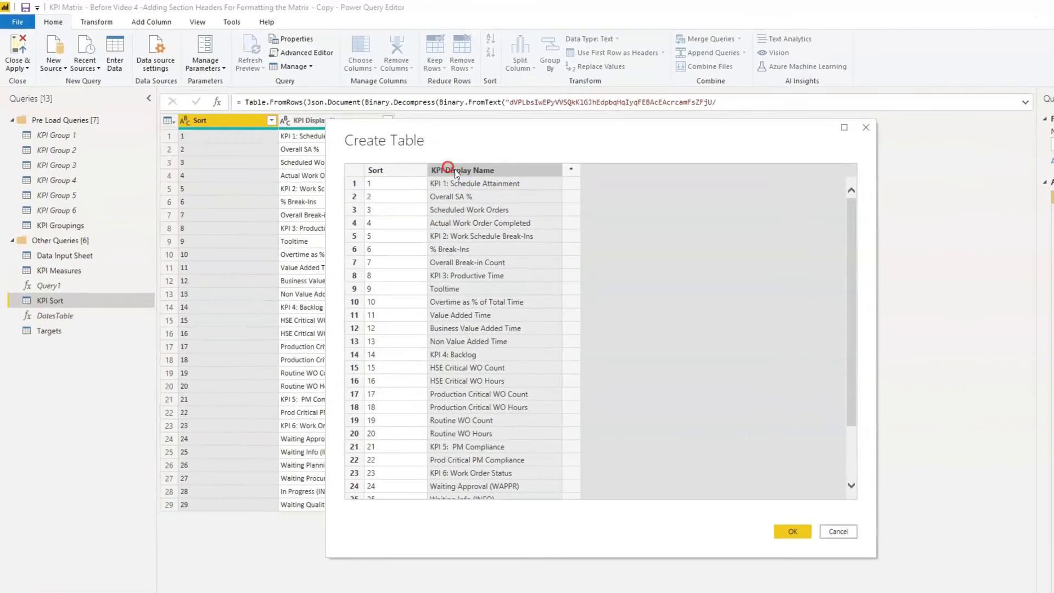
{"action": "right_click", "coordinate": [400, 149]}
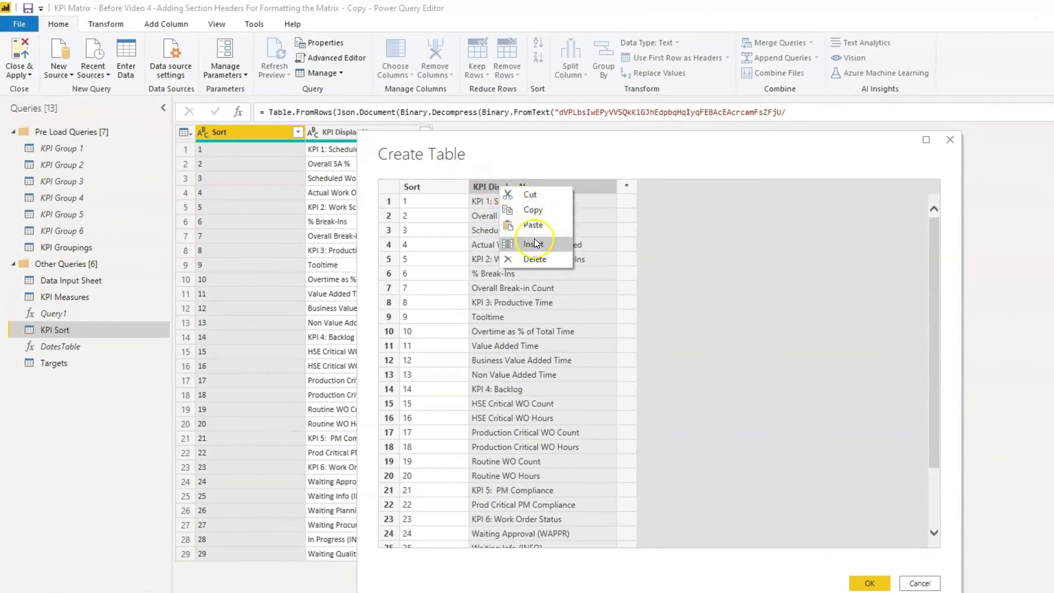
{"action": "left_click", "coordinate": [535, 243]}
{"action": "left_click", "coordinate": [607, 187]}
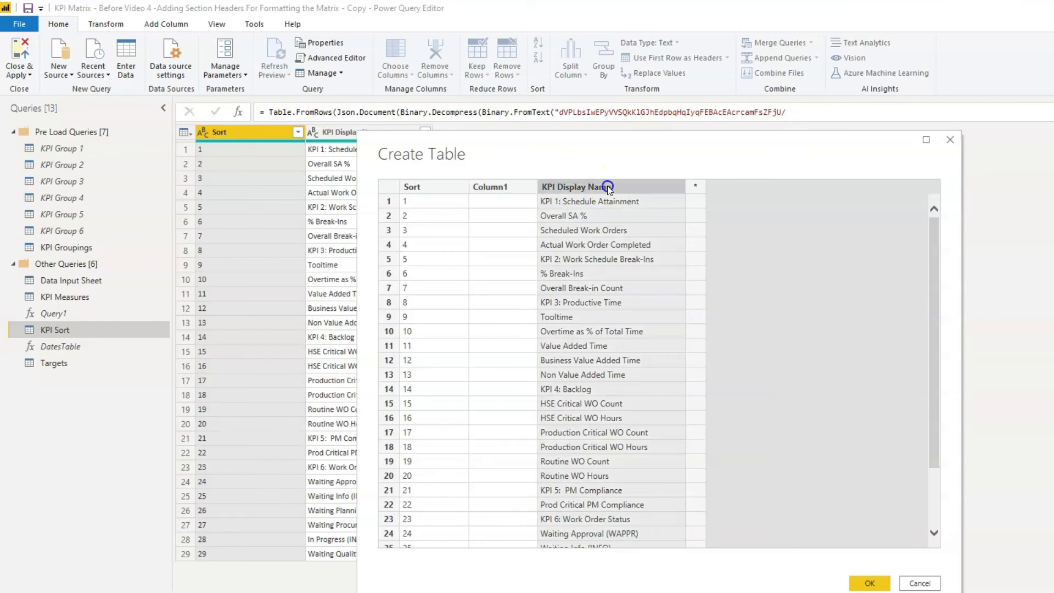
{"action": "right_click", "coordinate": [607, 187]}
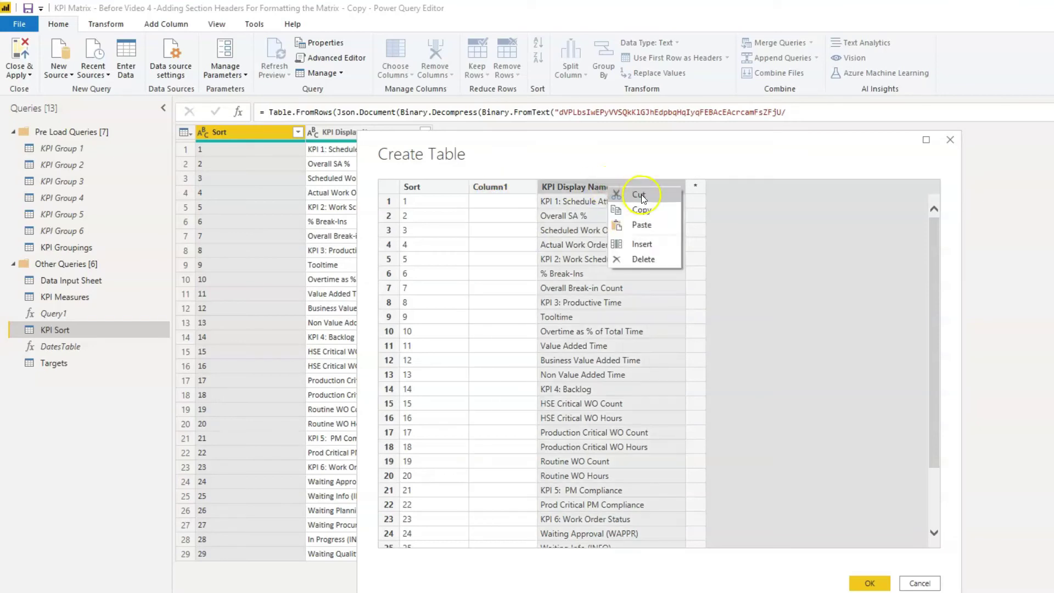
{"action": "left_click", "coordinate": [647, 209]}
{"action": "left_click", "coordinate": [505, 189]}
{"action": "right_click", "coordinate": [505, 189]}
{"action": "left_click", "coordinate": [547, 228]}
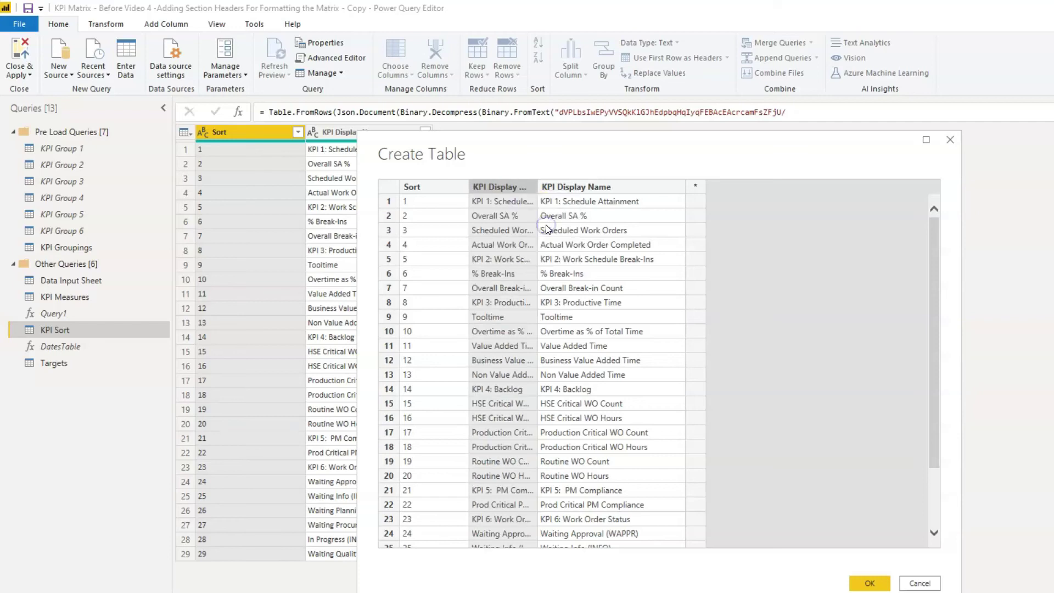
{"action": "left_click_drag", "start_coordinate": [536, 191], "coordinate": [596, 188]}
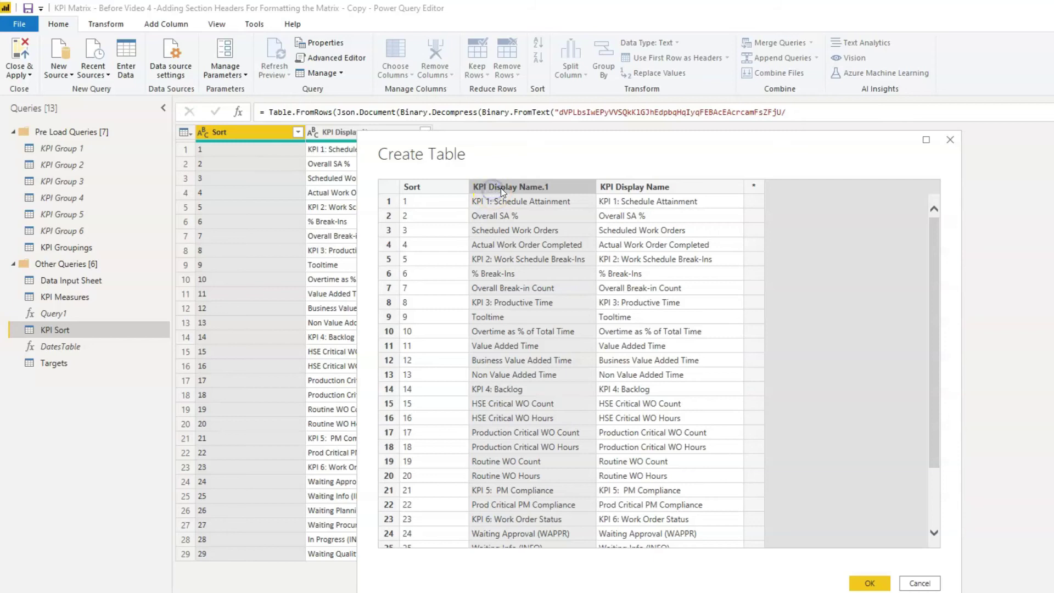
- Rename the duplicated column to KPI Key
{"action": "double_click", "coordinate": [501, 188]}
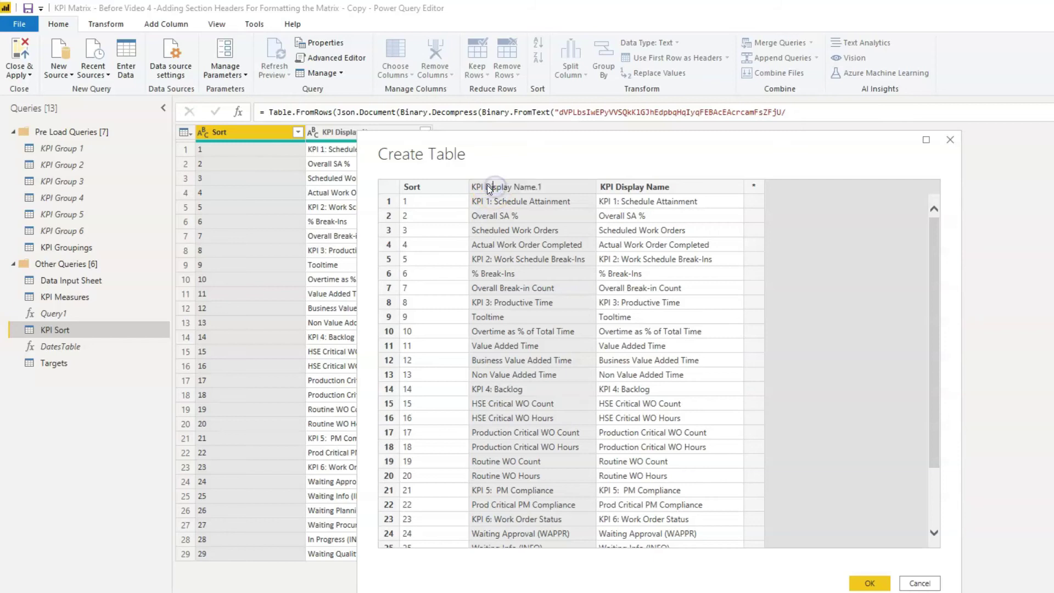
{"action": "left_click_drag", "start_coordinate": [486, 188], "coordinate": [604, 199]}
{"action": "type", "text": "KPI Key"}
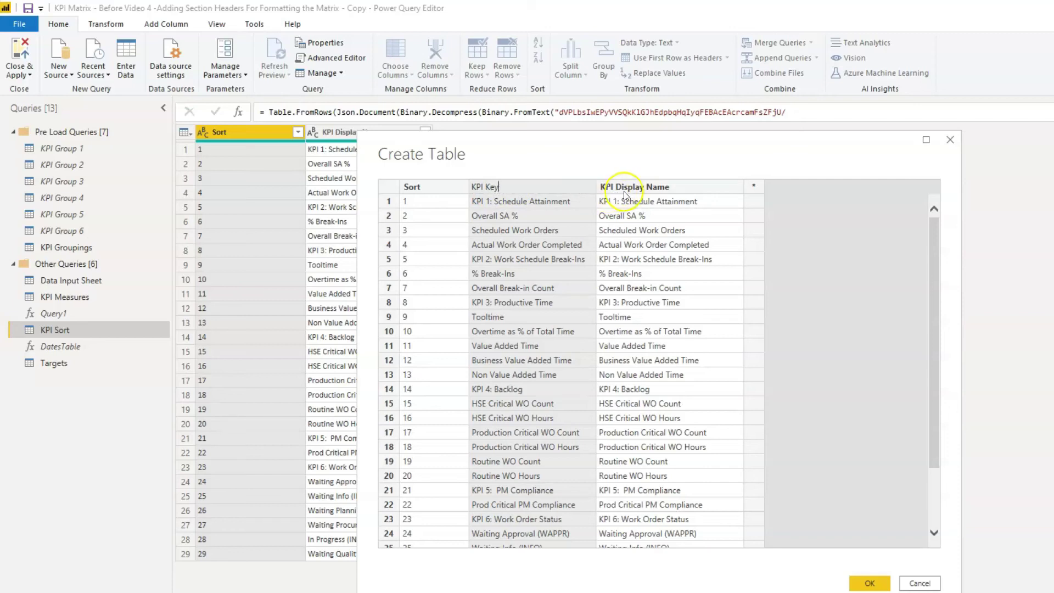
{"action": "left_click", "coordinate": [628, 189]}
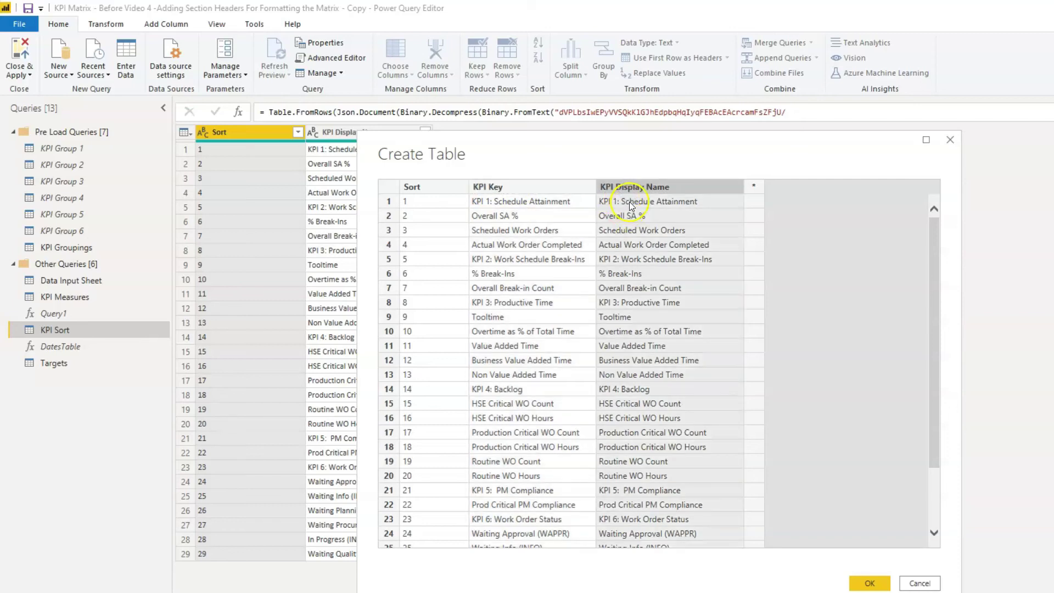
- Blank the KPI 1: Schedule Attainment and KPI 2: Work Schedule Break-Ins display names
{"action": "left_click", "coordinate": [629, 202]}
{"action": "double_click", "coordinate": [710, 204]}
{"action": "left_click", "coordinate": [713, 203]}
{"action": "left_click_drag", "start_coordinate": [713, 202], "coordinate": [622, 202]}
{"action": "key", "text": "BackSpace"}
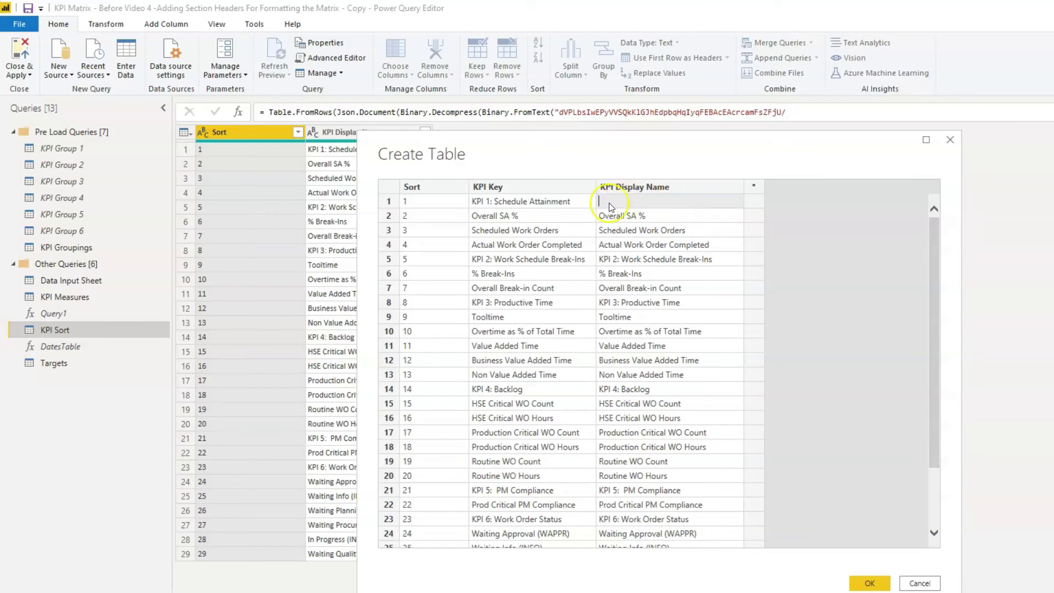
{"action": "left_click", "coordinate": [633, 261]}
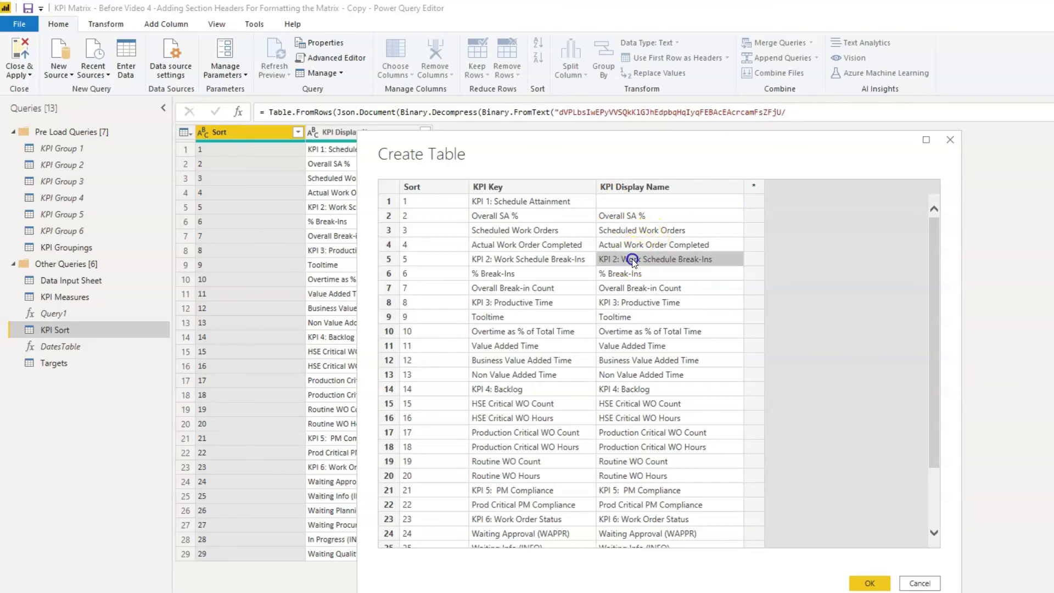
{"action": "left_click", "coordinate": [633, 261]}
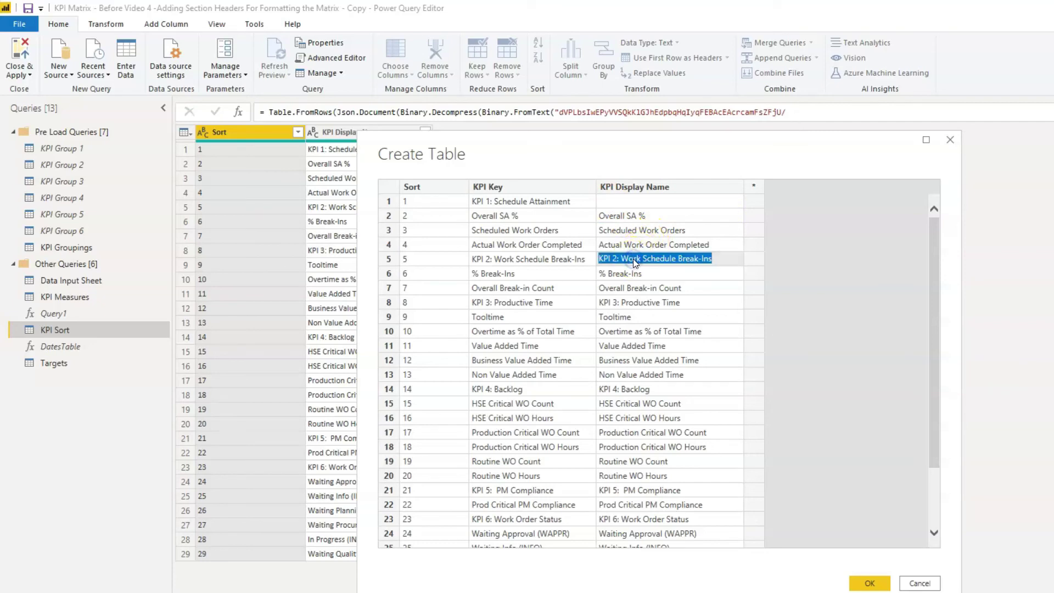
{"action": "key", "text": "BackSpace"}
- Blank the KPI 3 to KPI 6 group-title display names and confirm the table
{"action": "double_click", "coordinate": [637, 299]}
{"action": "key", "text": "BackSpace"}
{"action": "double_click", "coordinate": [634, 389]}
{"action": "key", "text": "BackSpace"}
{"action": "double_click", "coordinate": [638, 489]}
{"action": "key", "text": "BackSpace"}
{"action": "left_click", "coordinate": [666, 518]}
{"action": "double_click", "coordinate": [666, 519]}
{"action": "key", "text": "BackSpace"}
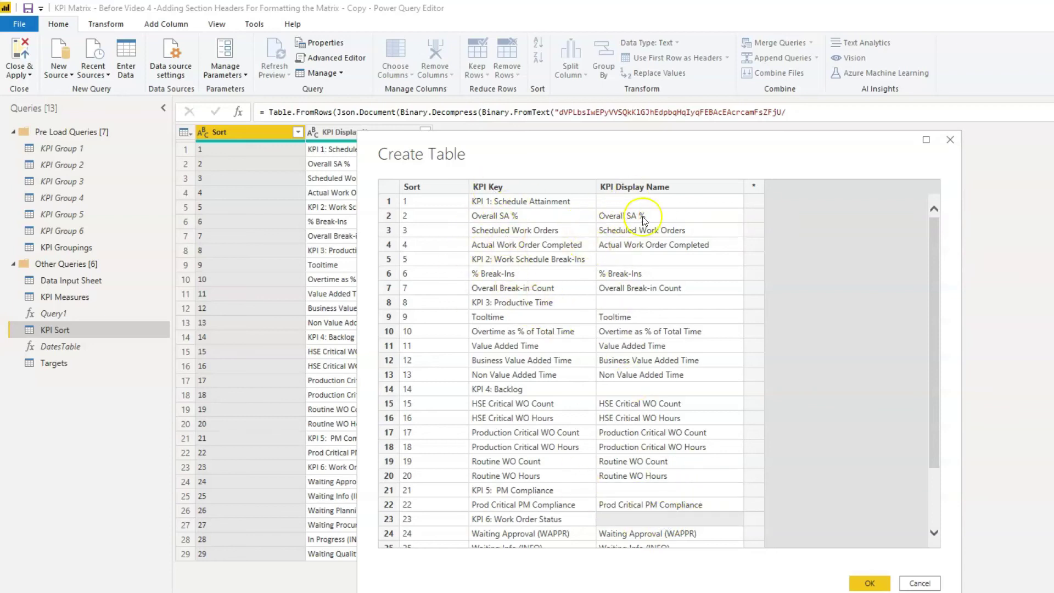
{"action": "left_click", "coordinate": [879, 586]}
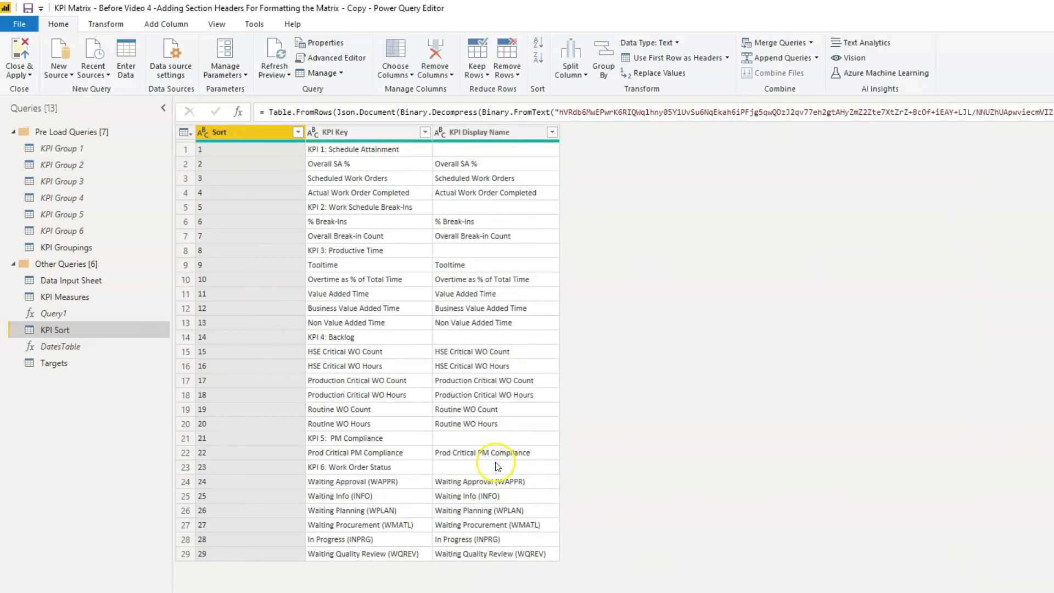
- Load the updated KPI Sort query, review its KPI Key relationships, and return to the Matrix page
{"action": "left_click", "coordinate": [17, 44]}
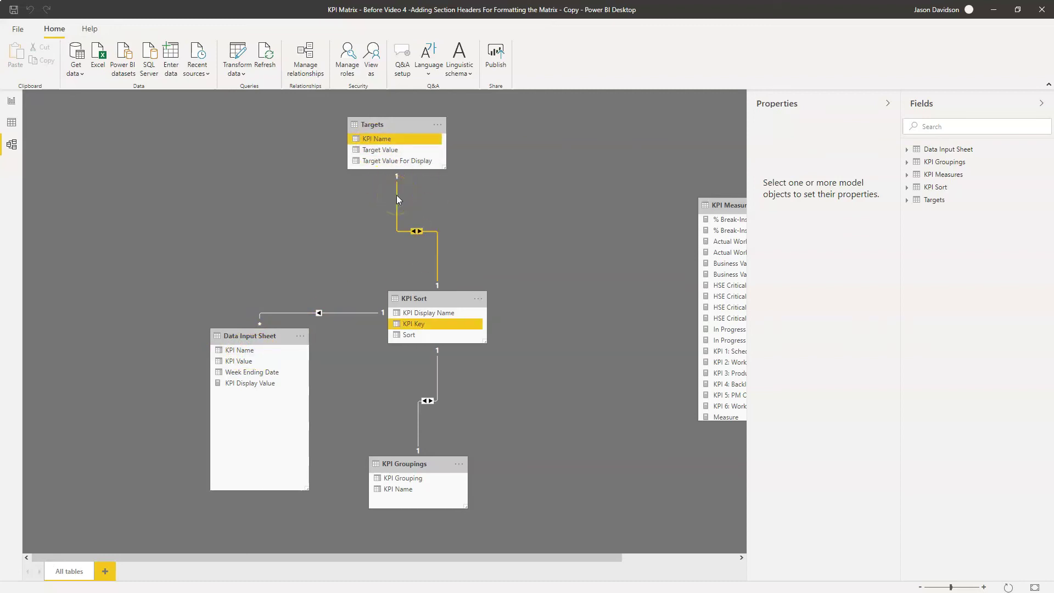
{"action": "left_click", "coordinate": [433, 382]}
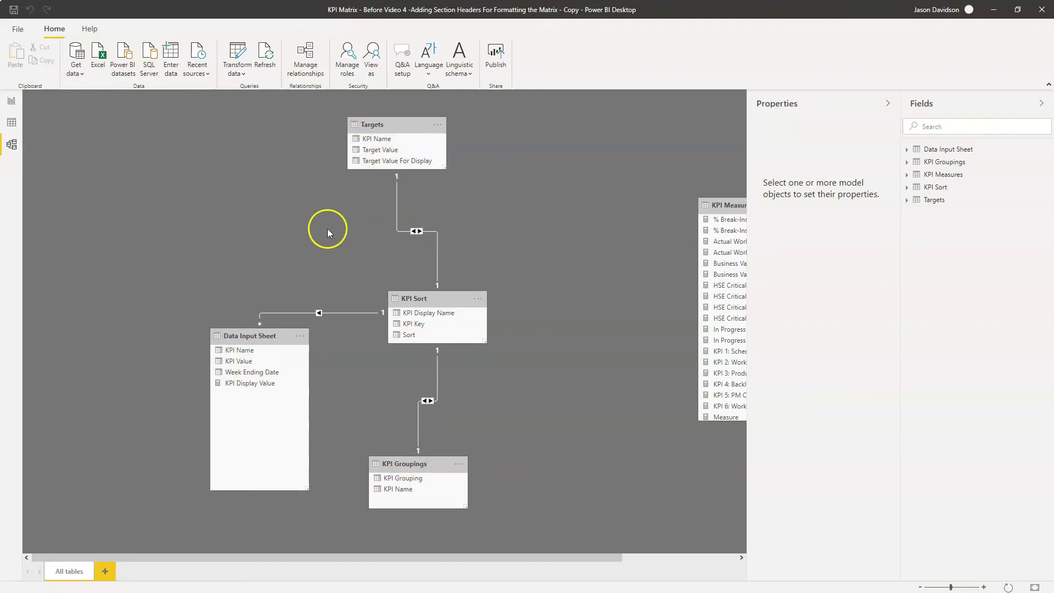
{"action": "left_click", "coordinate": [12, 99]}
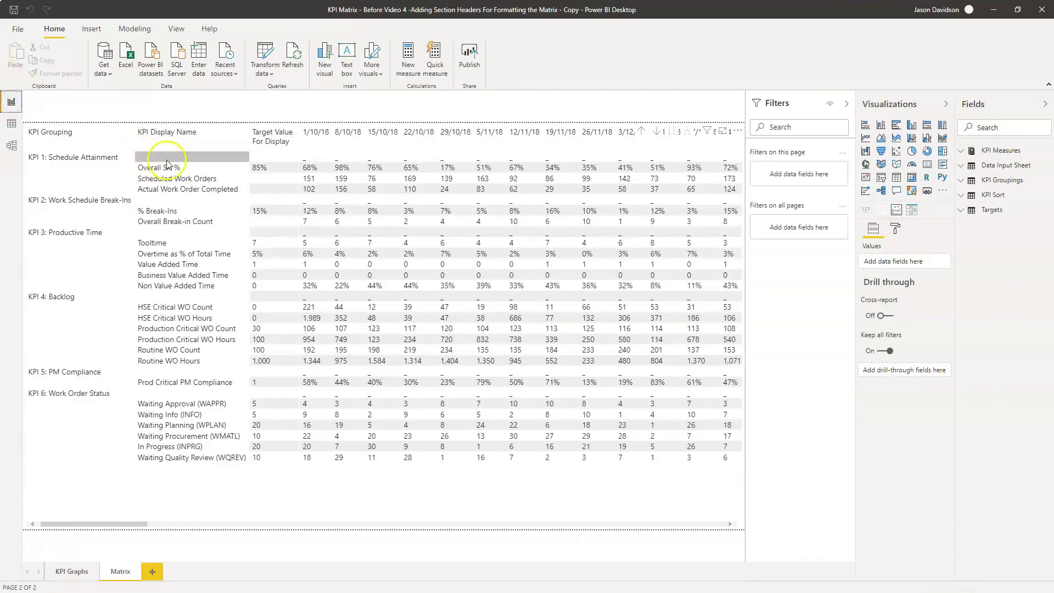
- Set the matrix column headers' background color to light grey
{"action": "left_click", "coordinate": [63, 158]}
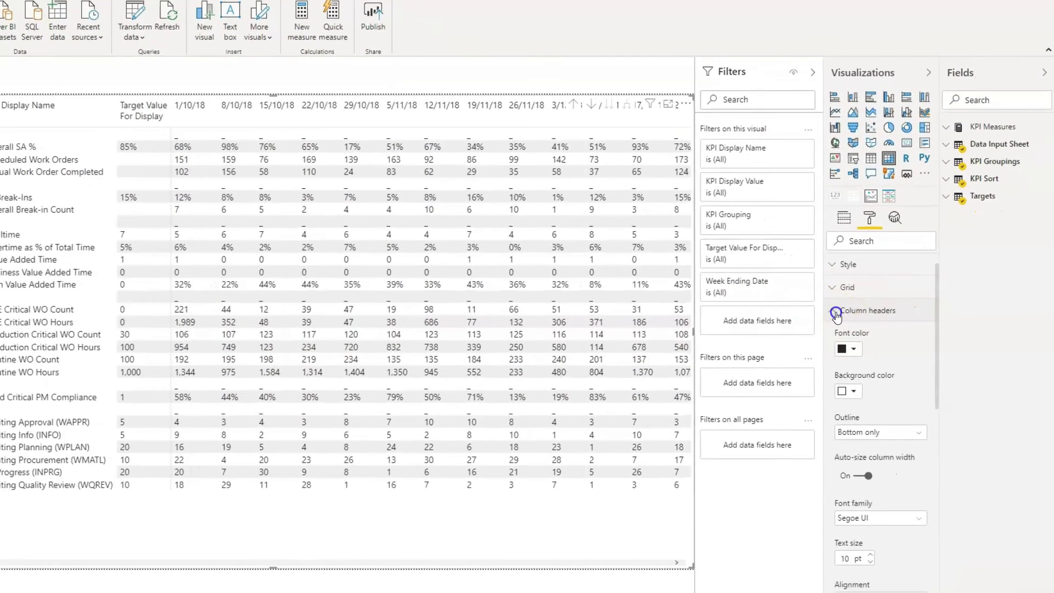
{"action": "left_click", "coordinate": [879, 310]}
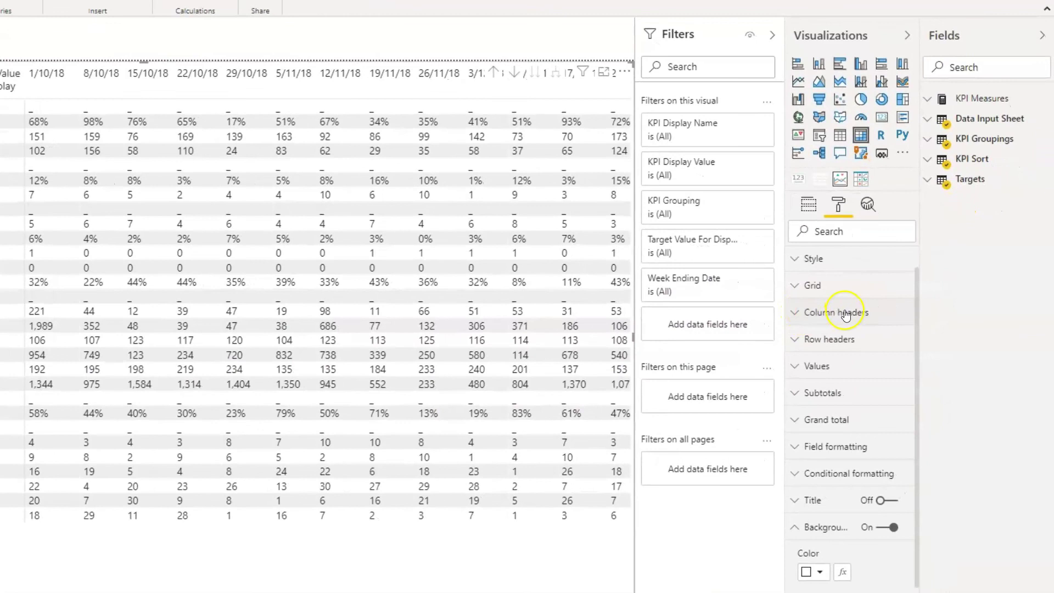
{"action": "left_click", "coordinate": [799, 314]}
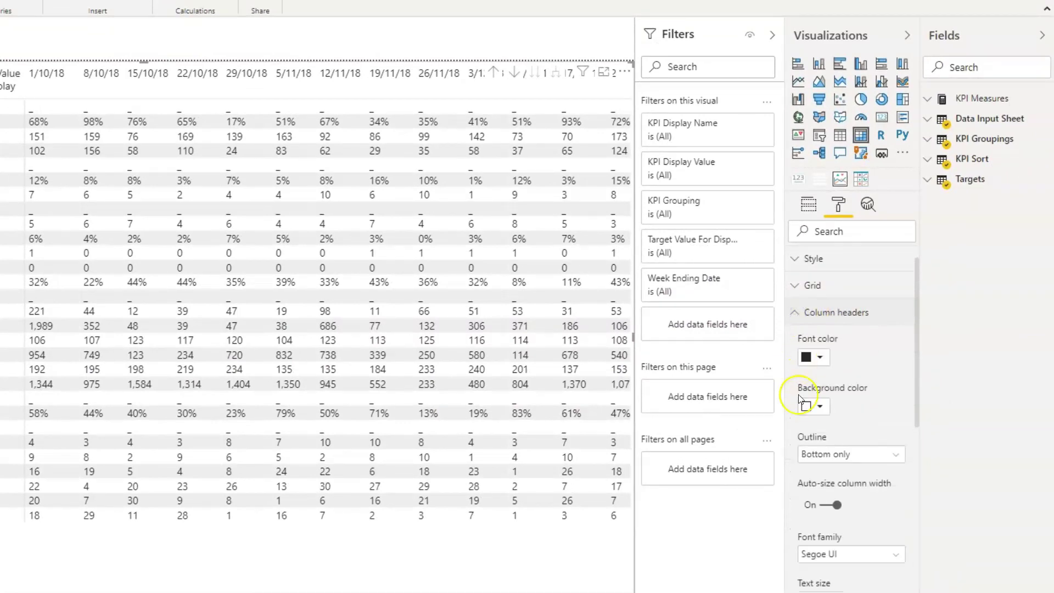
{"action": "left_click", "coordinate": [821, 407]}
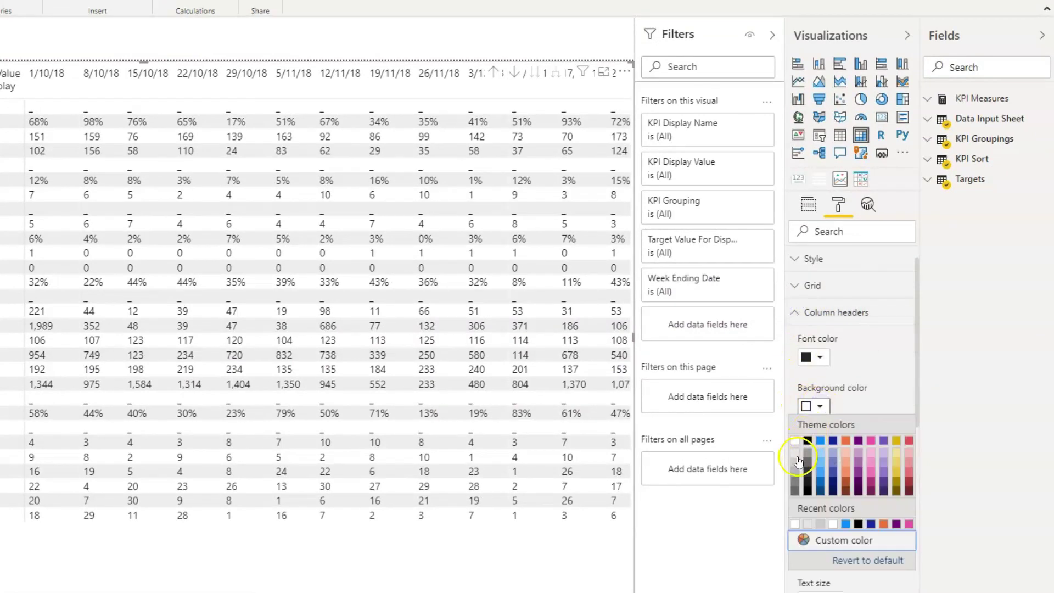
{"action": "left_click", "coordinate": [797, 460]}
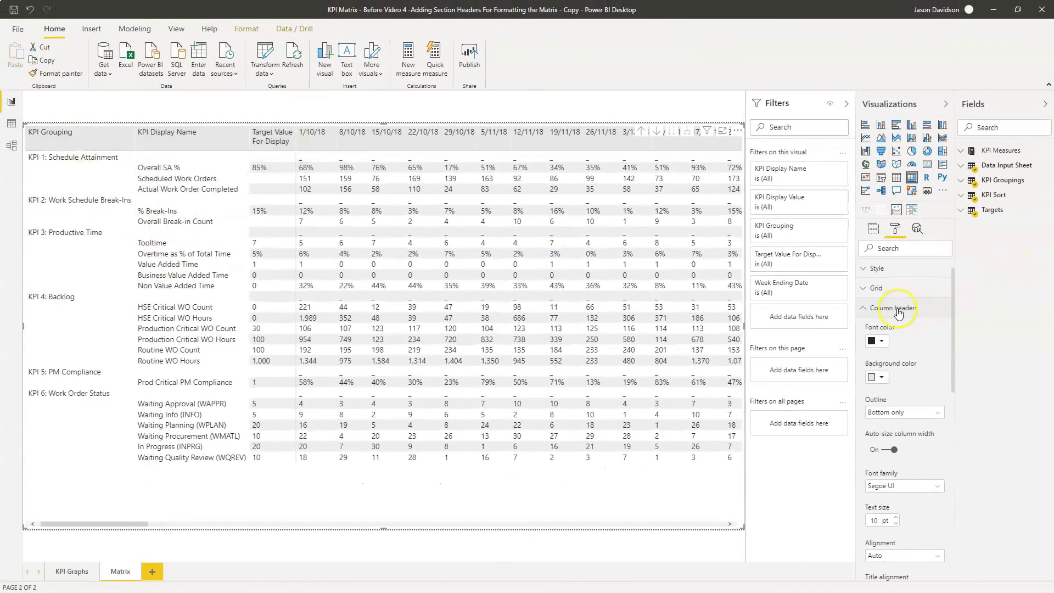
- Set the matrix row headers' background to the White, 10% darker grey swatch
{"action": "left_click", "coordinate": [861, 328]}
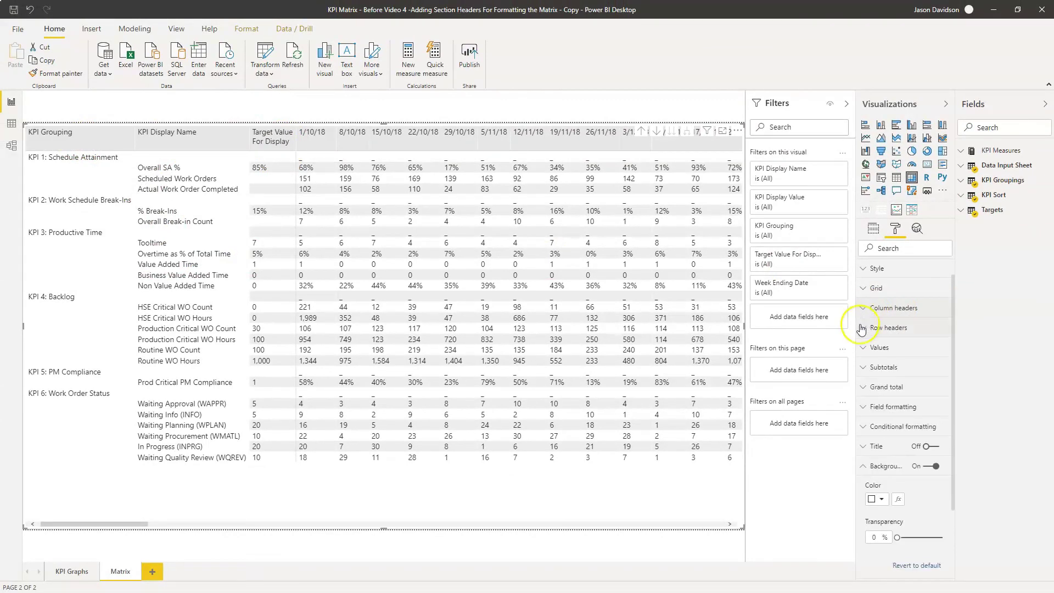
{"action": "left_click", "coordinate": [865, 328]}
{"action": "left_click", "coordinate": [883, 365]}
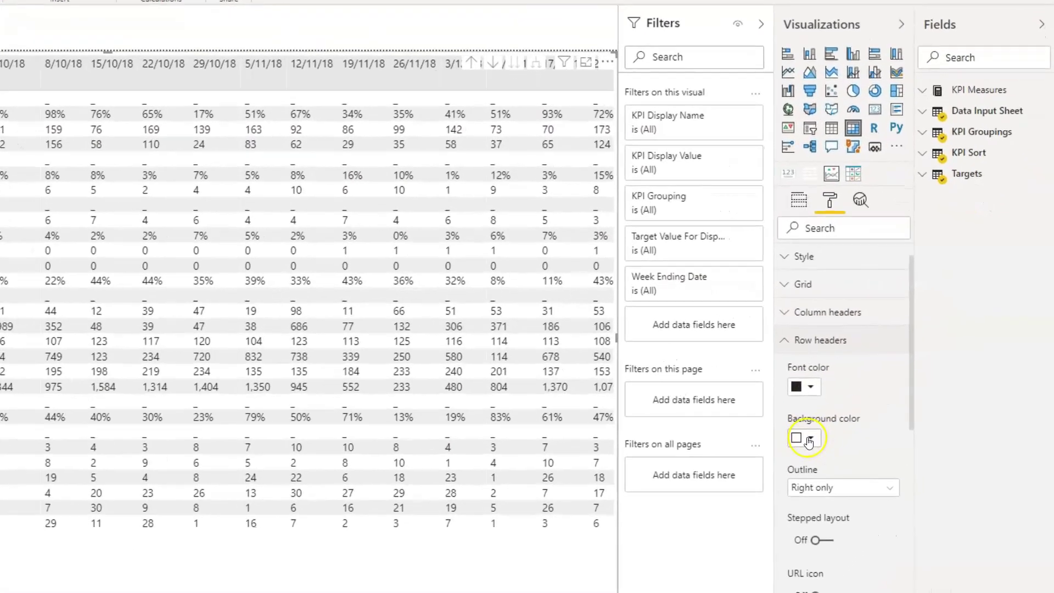
{"action": "left_click", "coordinate": [881, 398]}
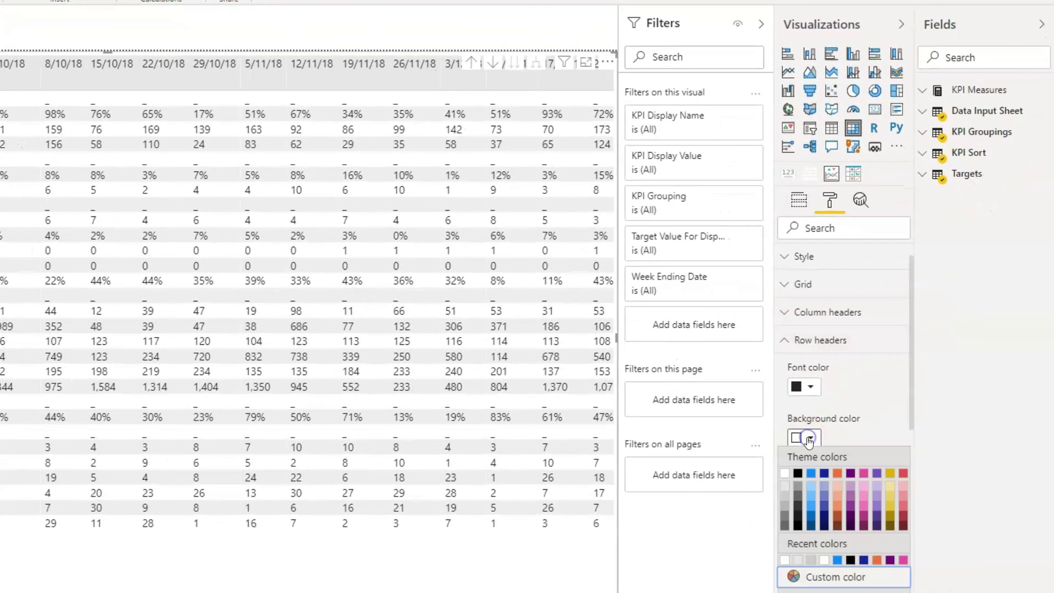
{"action": "left_click", "coordinate": [782, 488]}
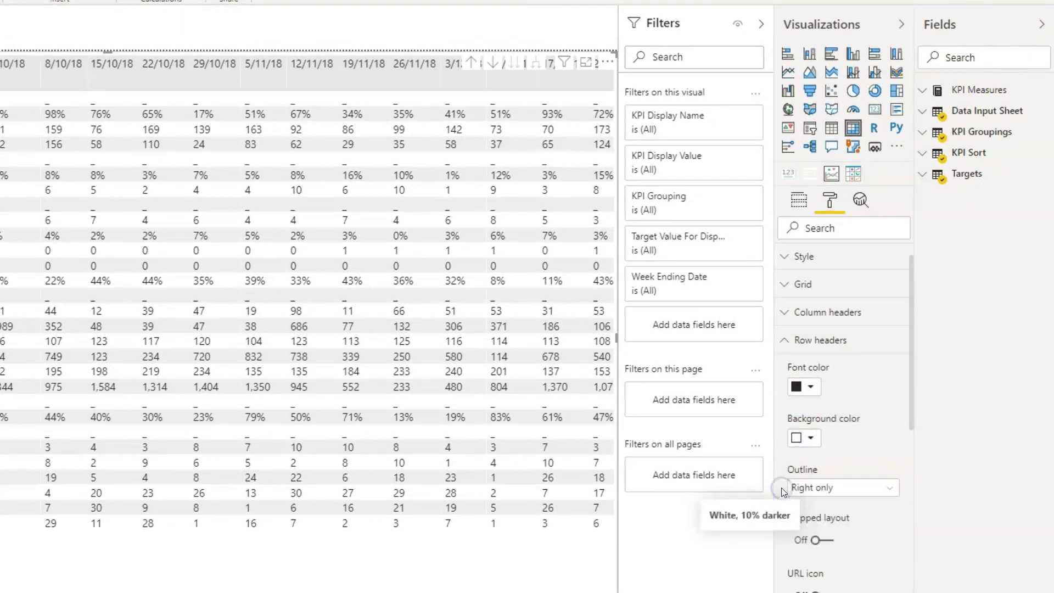
{"action": "left_click", "coordinate": [815, 441]}
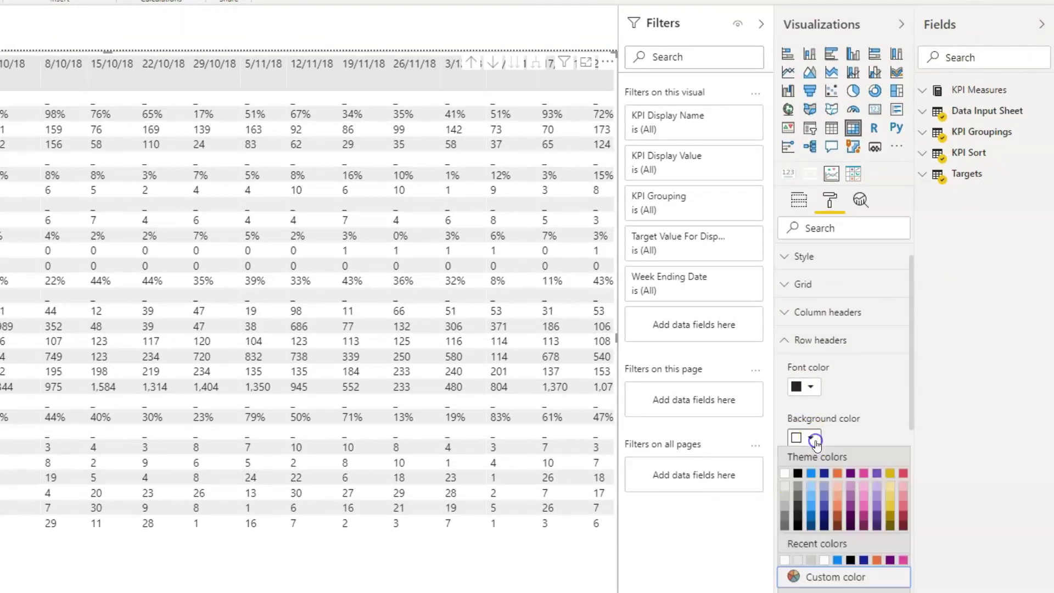
{"action": "left_click", "coordinate": [789, 491]}
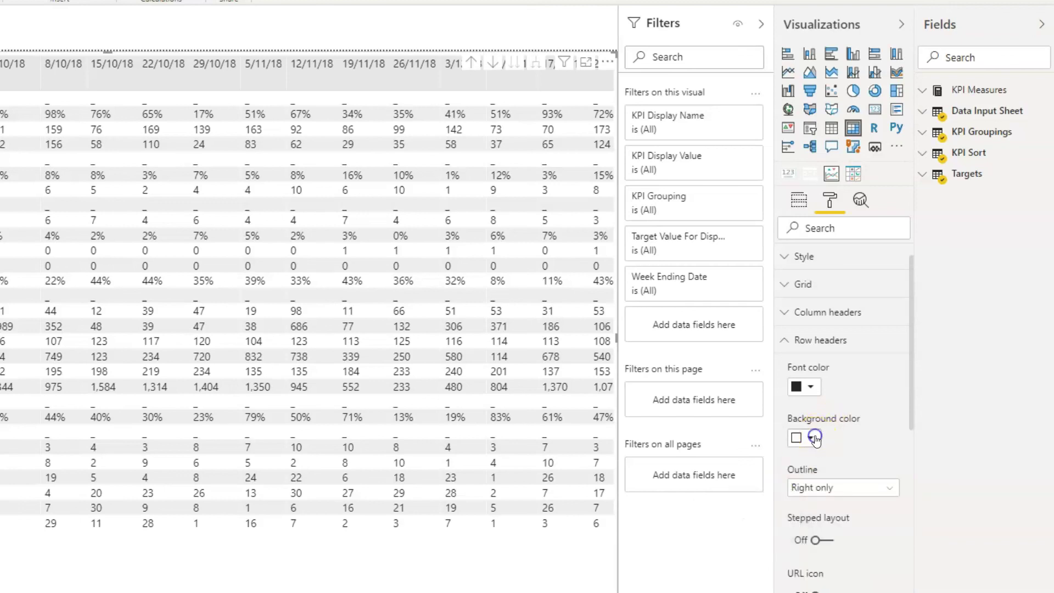
{"action": "left_click", "coordinate": [815, 438]}
{"action": "left_click", "coordinate": [784, 503]}
{"action": "left_click", "coordinate": [810, 438]}
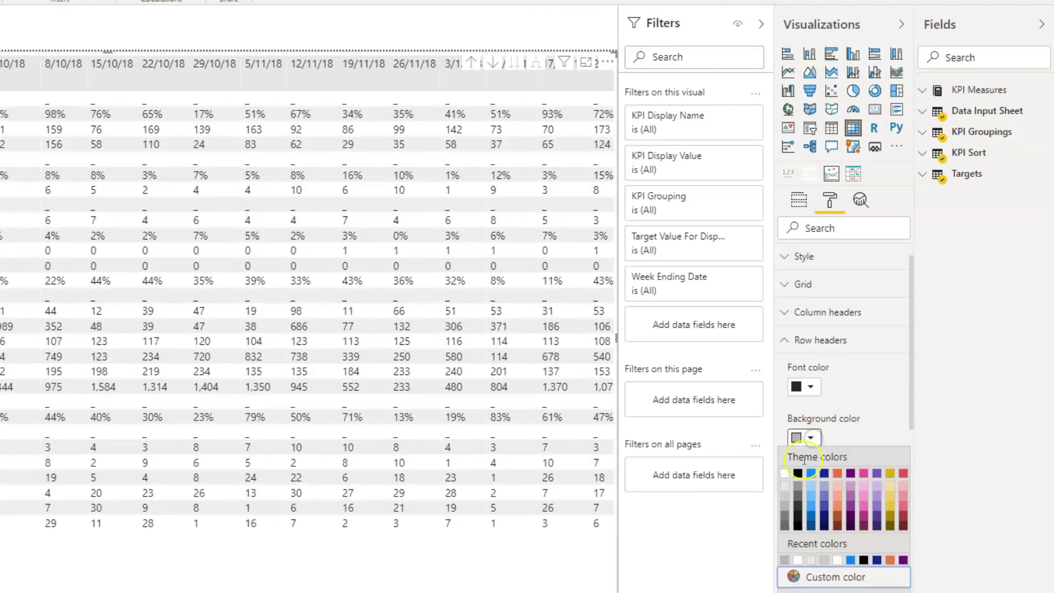
{"action": "left_click", "coordinate": [789, 489]}
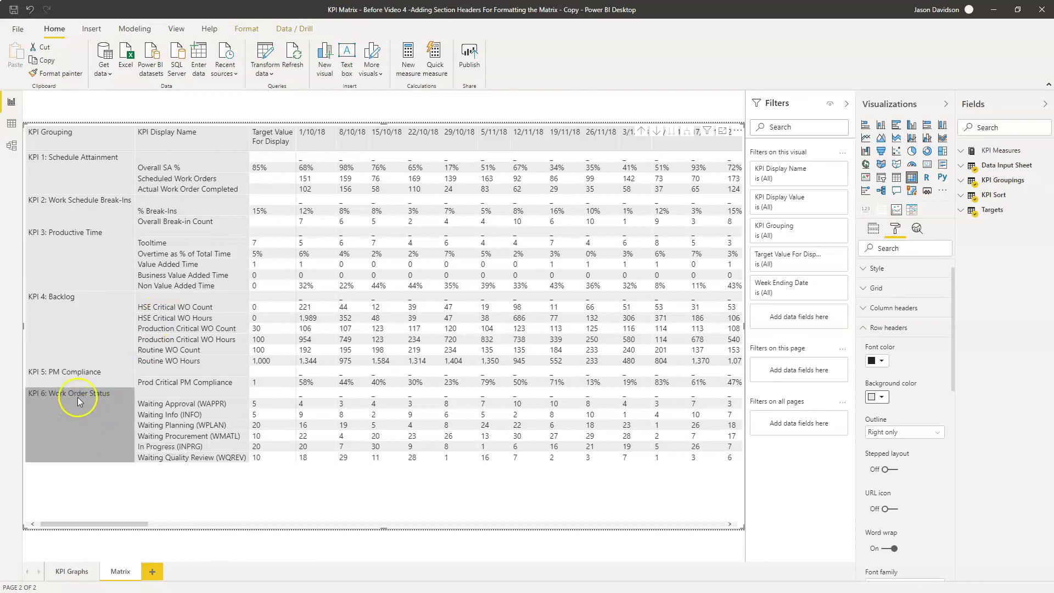
- Drill the matrix up to KPI Grouping, expand all to display names, and show its assigned fields
{"action": "left_click", "coordinate": [641, 134]}
{"action": "left_click", "coordinate": [642, 134]}
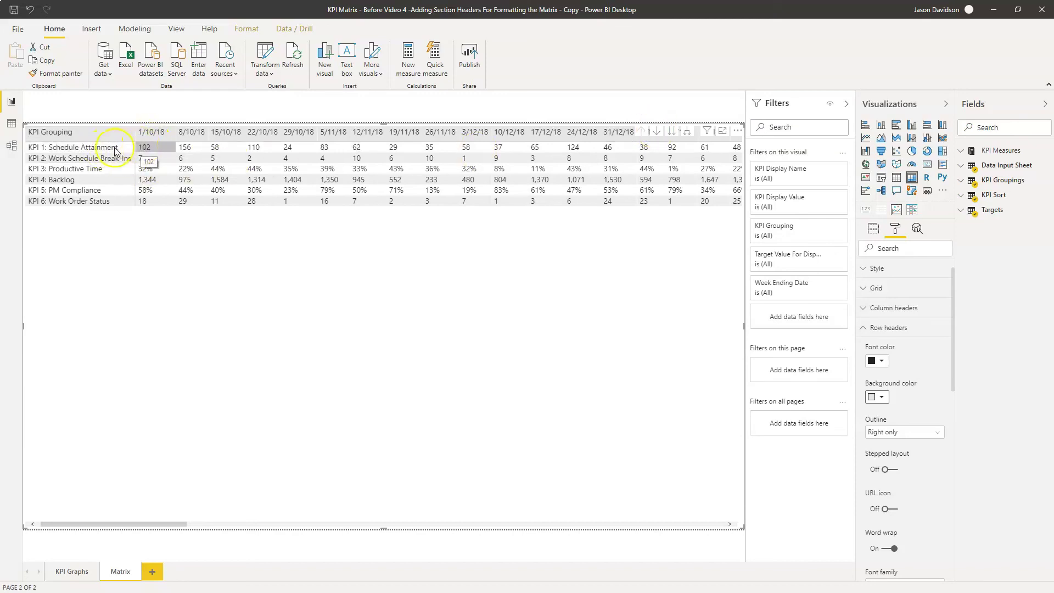
{"action": "left_click", "coordinate": [687, 133]}
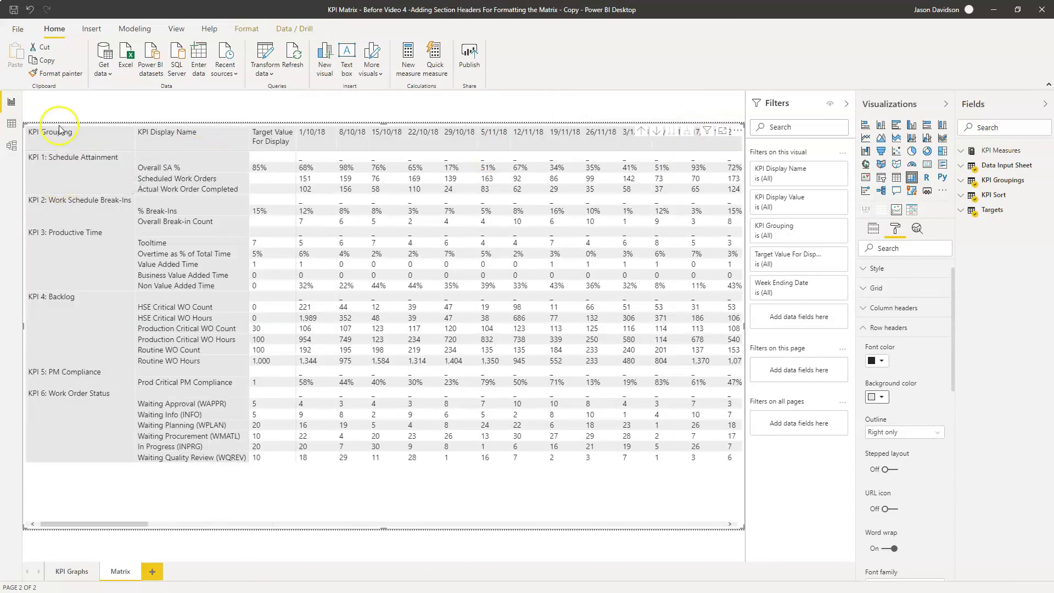
{"action": "left_click", "coordinate": [874, 230]}
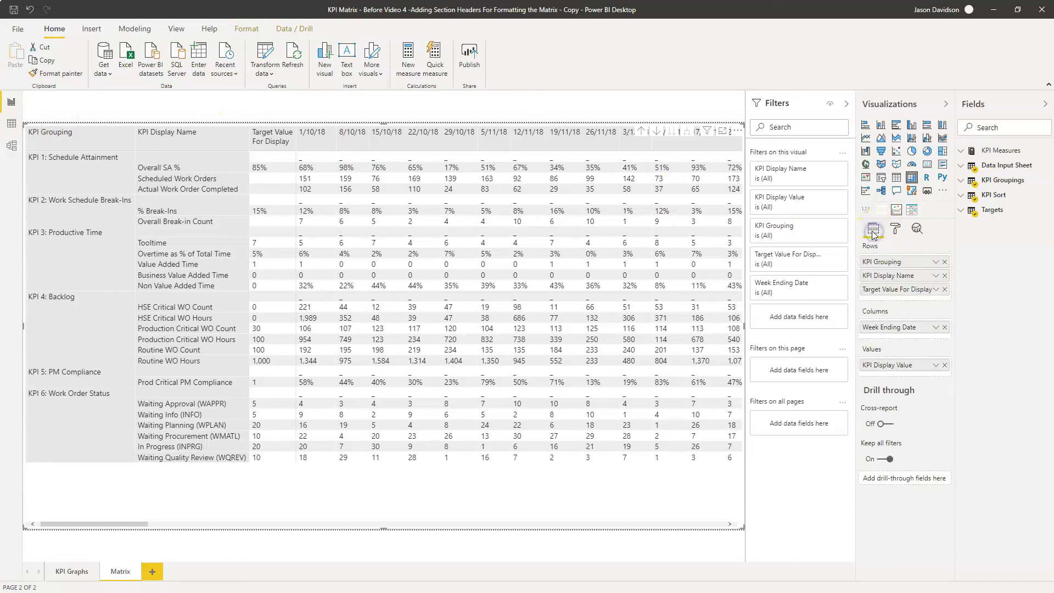